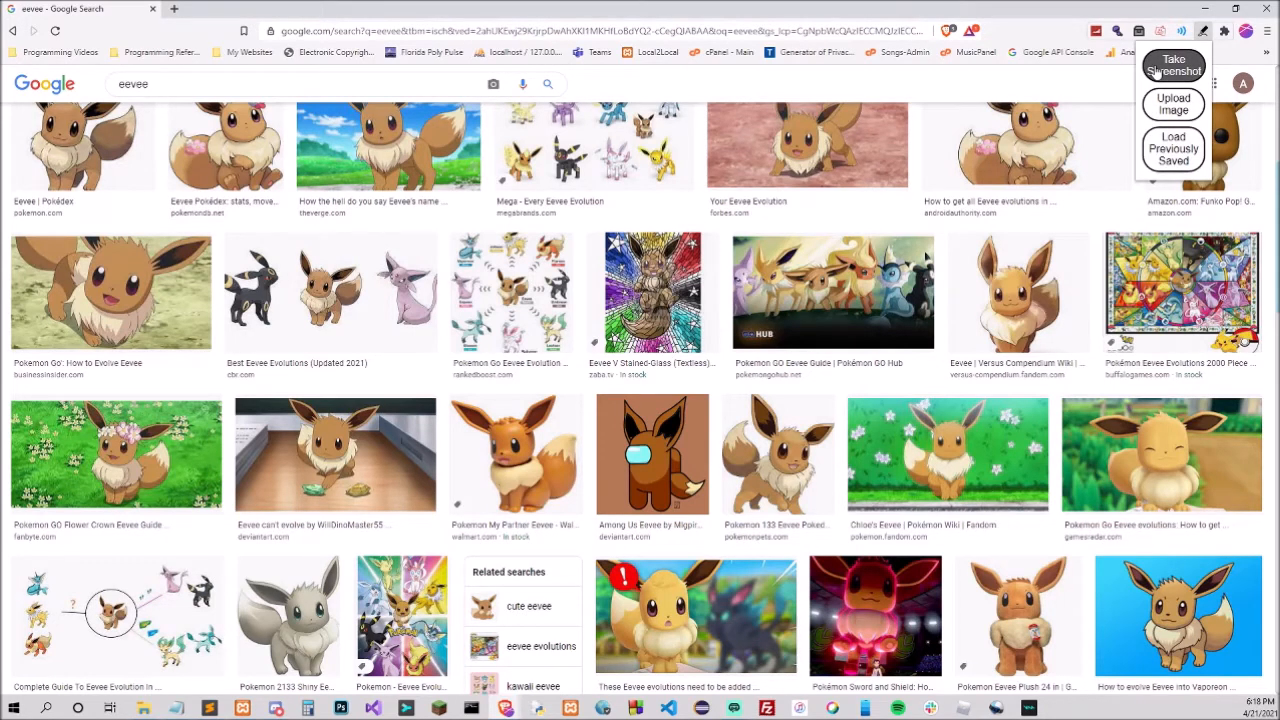
Capture a screenshot of the Eevee image results and draw a rectangular selection over the Pokémon GO Hub and neighbouring Eevee thumbnails.
{"action": "left_click", "coordinate": [1157, 72]}
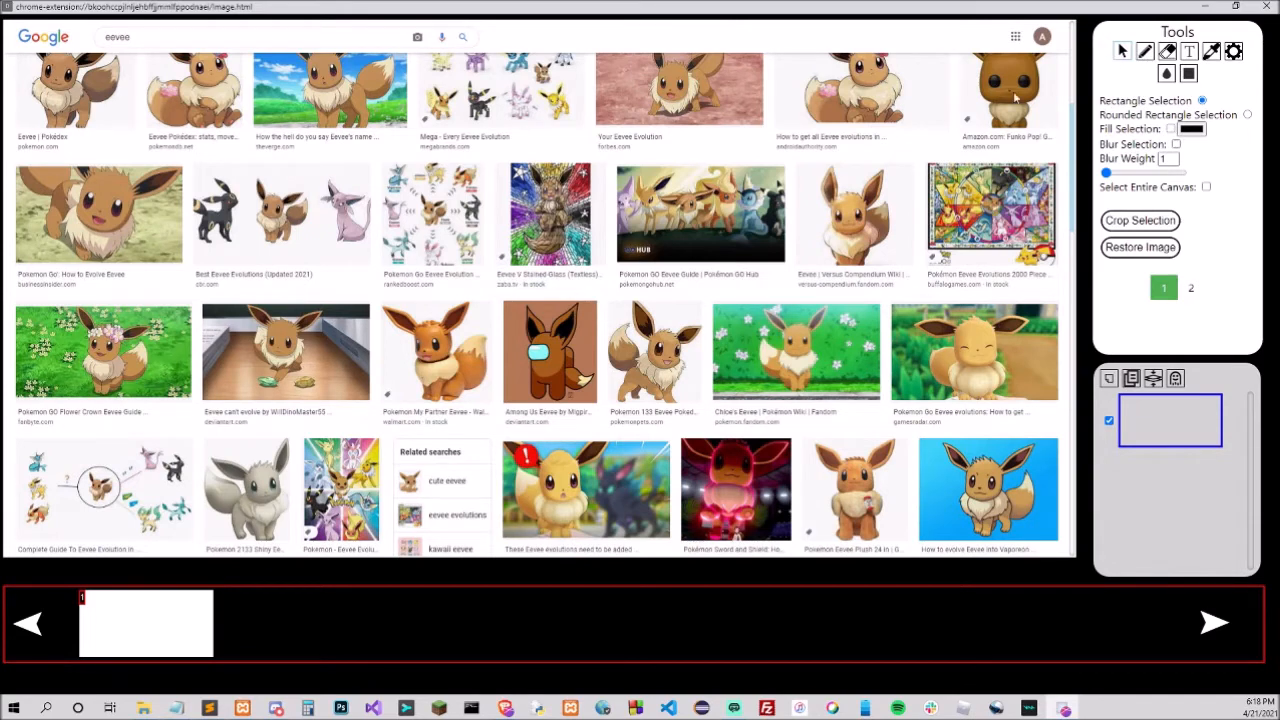
{"action": "left_click_drag", "start_coordinate": [917, 111], "coordinate": [630, 256]}
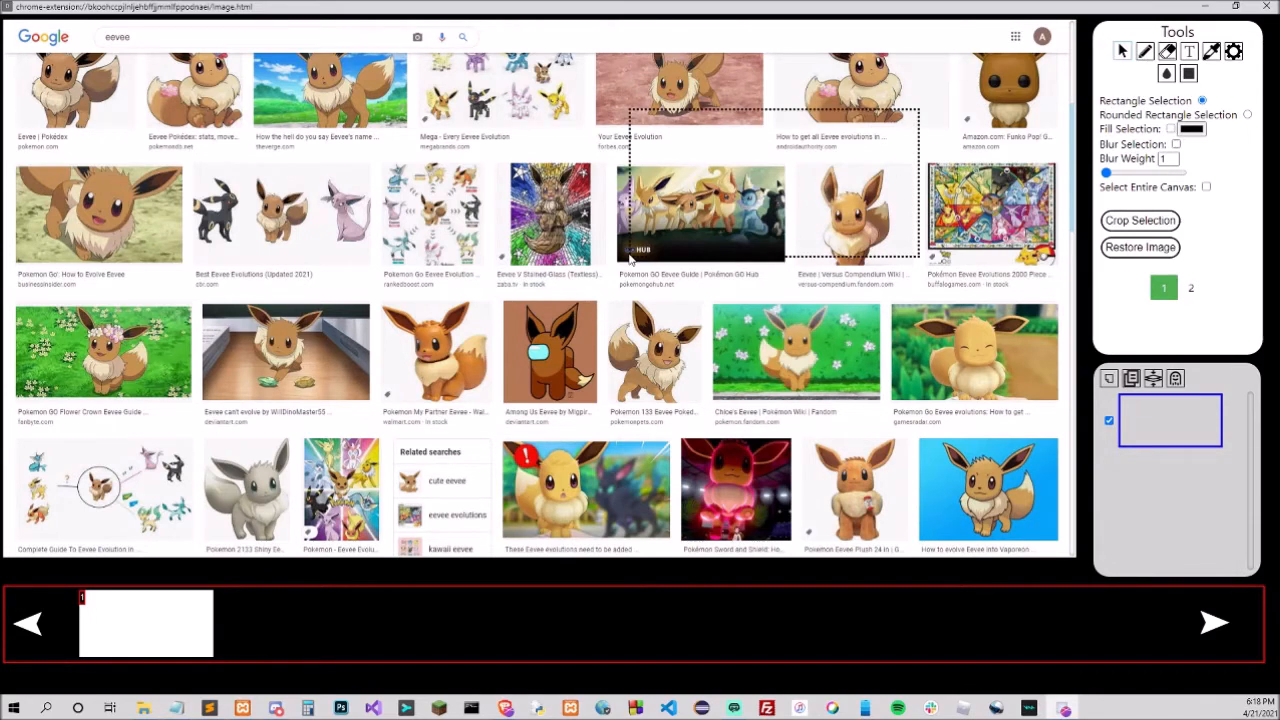
Fill the selection with red (RGB 196, 59, 59), move it over the stained-glass and GO Hub thumbnails, and turn the fill off.
{"action": "left_click", "coordinate": [1193, 130]}
{"action": "left_click", "coordinate": [1150, 165]}
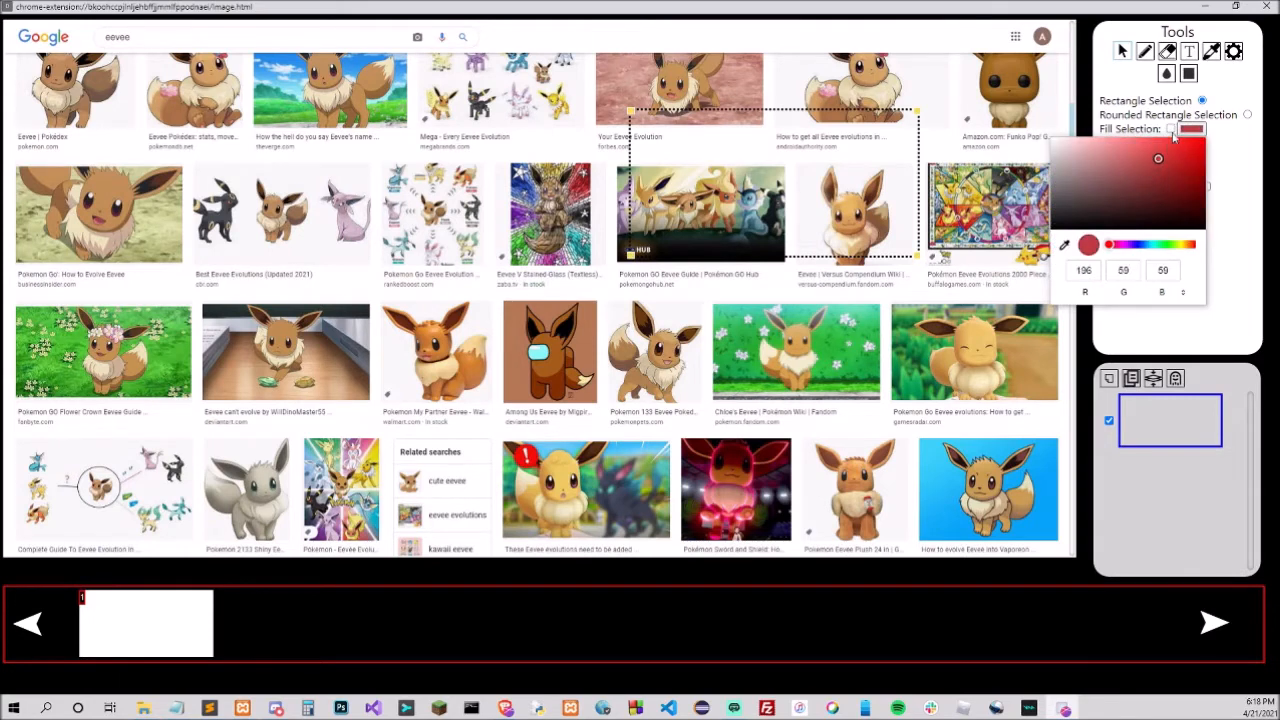
{"action": "left_click", "coordinate": [1172, 133]}
{"action": "left_click", "coordinate": [1171, 130]}
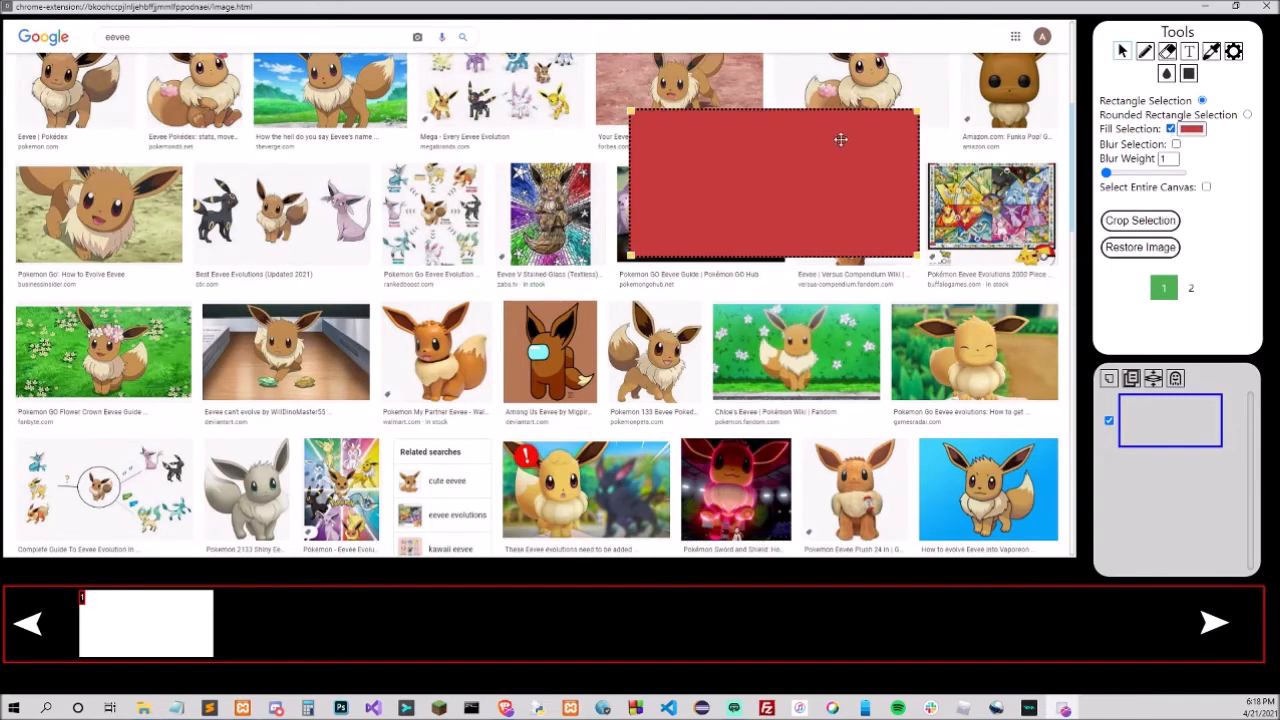
{"action": "left_click_drag", "start_coordinate": [751, 170], "coordinate": [647, 237]}
{"action": "left_click", "coordinate": [1172, 131]}
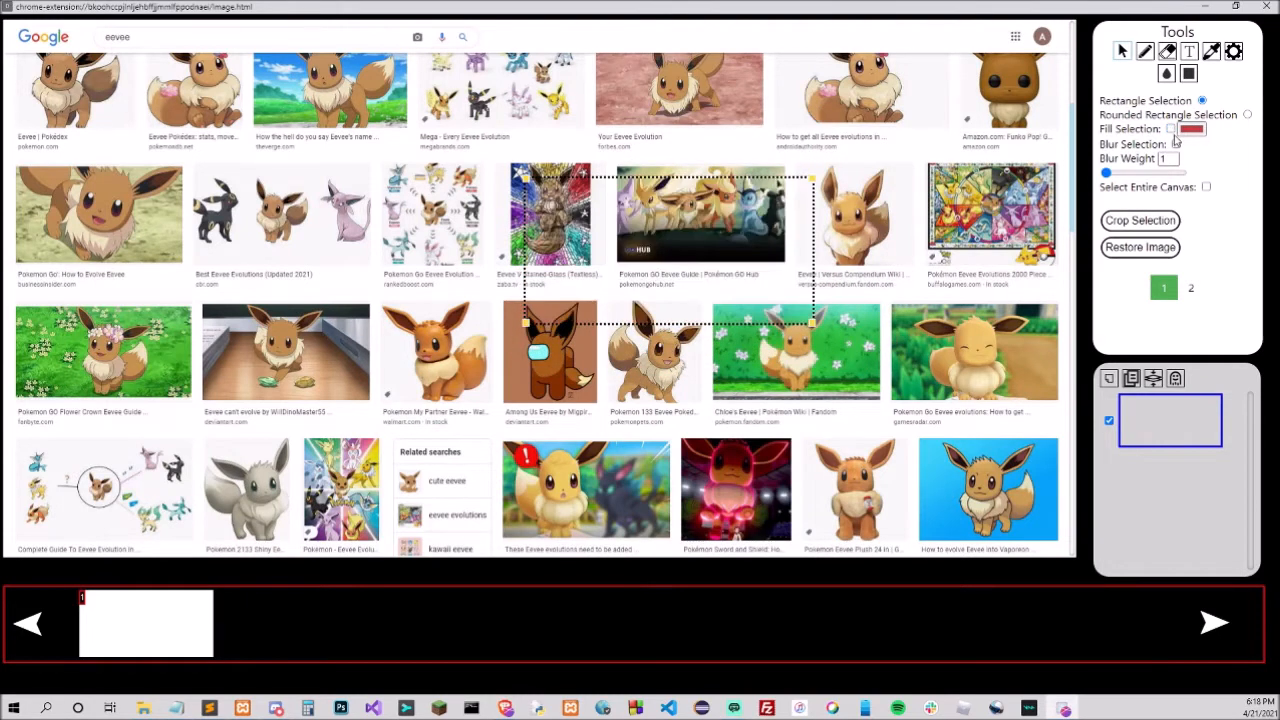
Blur the selected area at blur weight 1 and try the red fill over it.
{"action": "left_click", "coordinate": [1177, 144]}
{"action": "mouse_move", "coordinate": [1106, 173]}
{"action": "left_mouse_down"}
{"action": "mouse_move", "coordinate": [1205, 184]}
{"action": "mouse_move", "coordinate": [1098, 178]}
{"action": "left_mouse_up"}
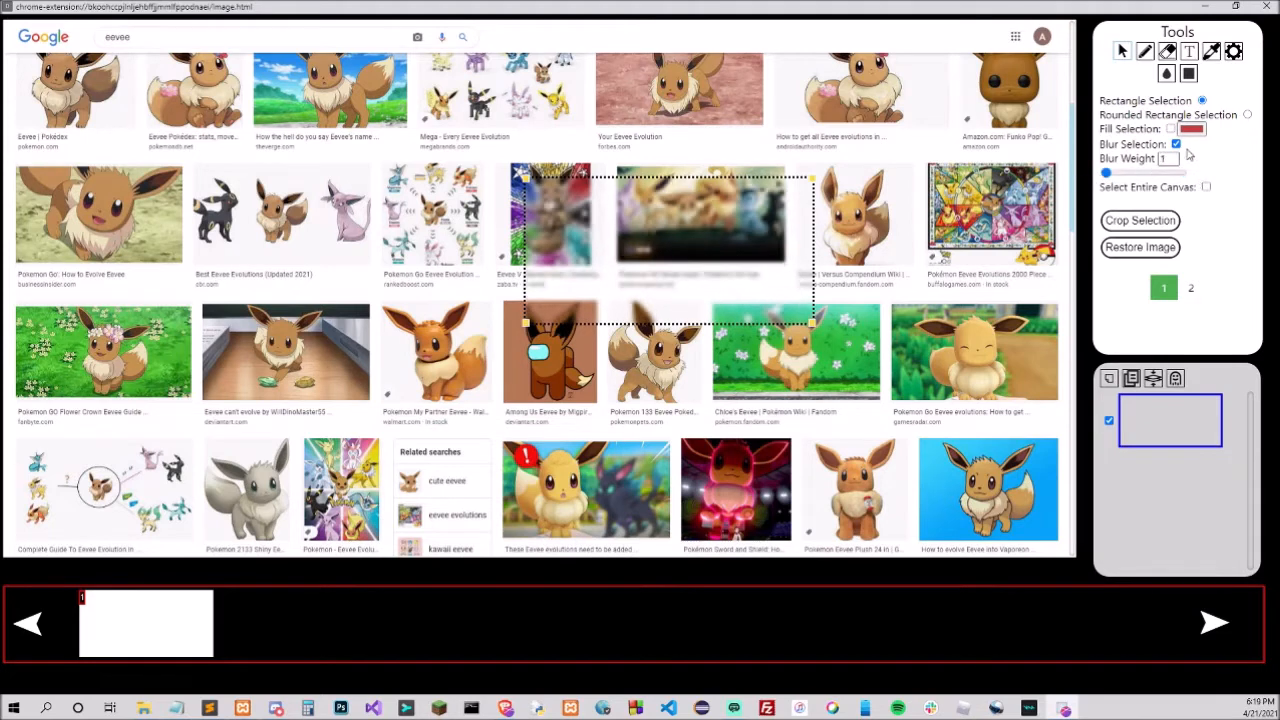
{"action": "left_click", "coordinate": [1171, 130]}
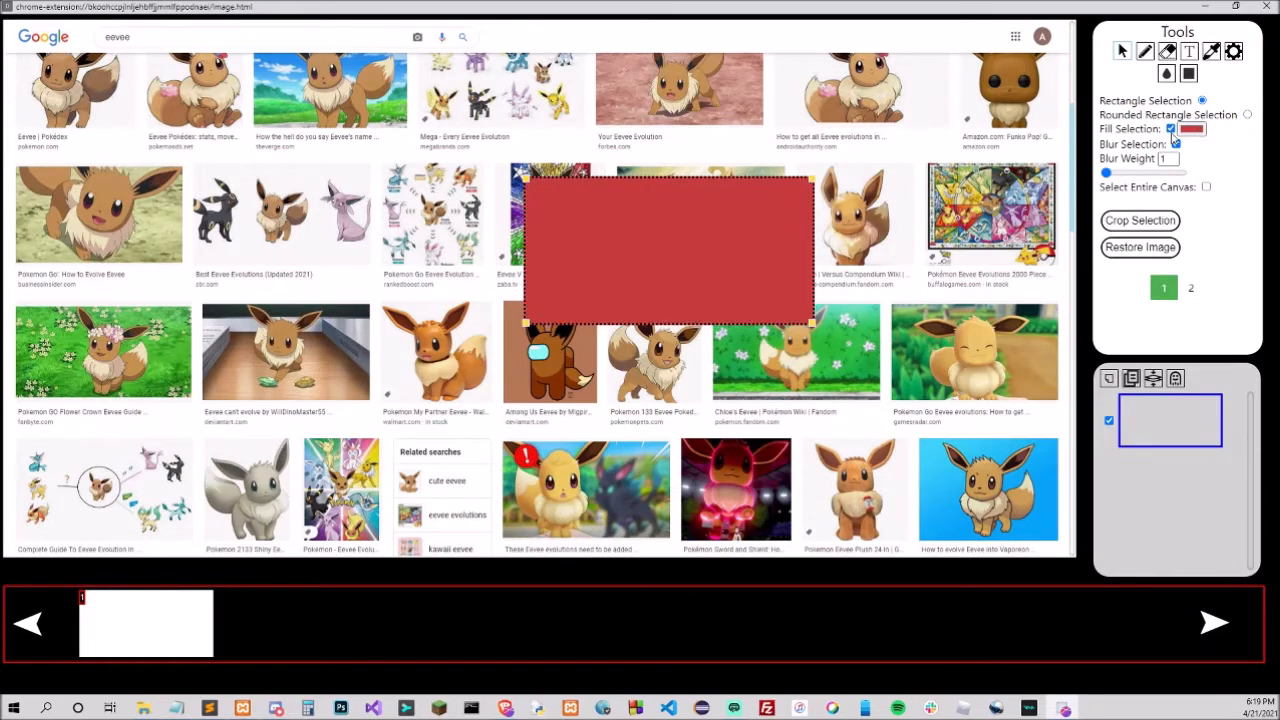
{"action": "left_click", "coordinate": [1171, 129]}
Select the entire canvas, try blurring it, and clear both the blur and the full-canvas selection.
{"action": "left_click", "coordinate": [1206, 188]}
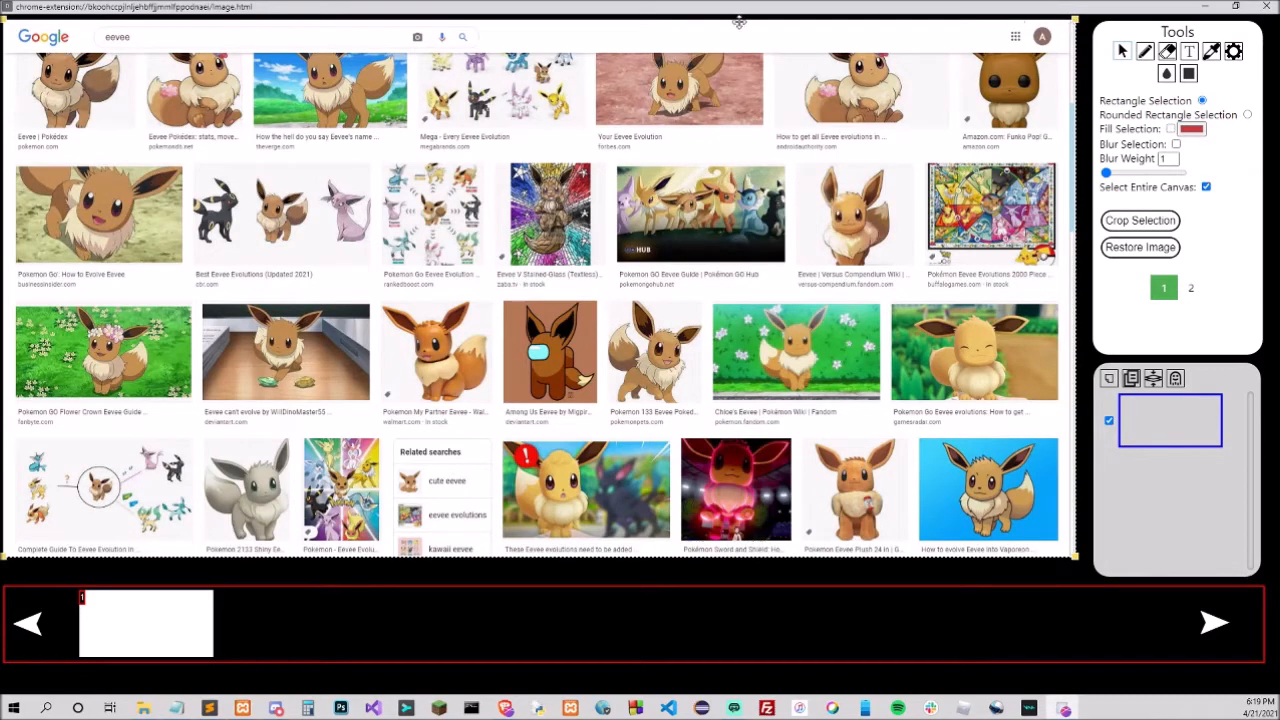
{"action": "left_click", "coordinate": [1176, 145]}
{"action": "left_click_drag", "start_coordinate": [1119, 175], "coordinate": [1059, 169]}
{"action": "left_click", "coordinate": [1176, 145]}
{"action": "left_click", "coordinate": [1206, 187]}
Crop the screenshot to the Versus Compendium Wiki Eevee thumbnail and restore the full image.
{"action": "mouse_move", "coordinate": [995, 105]}
{"action": "left_mouse_down"}
{"action": "mouse_move", "coordinate": [855, 185]}
{"action": "mouse_move", "coordinate": [714, 319]}
{"action": "left_mouse_up"}
{"action": "left_click_drag", "start_coordinate": [918, 165], "coordinate": [797, 261]}
{"action": "left_click", "coordinate": [1140, 222]}
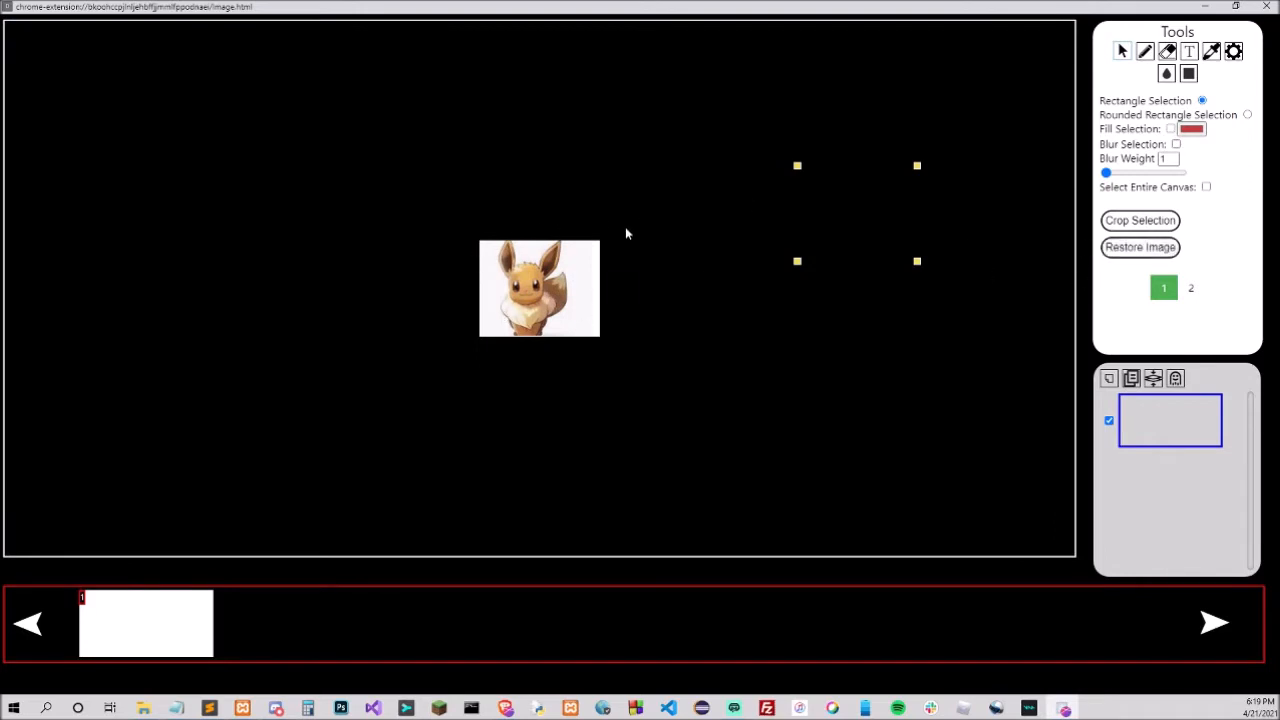
{"action": "left_click", "coordinate": [1145, 252]}
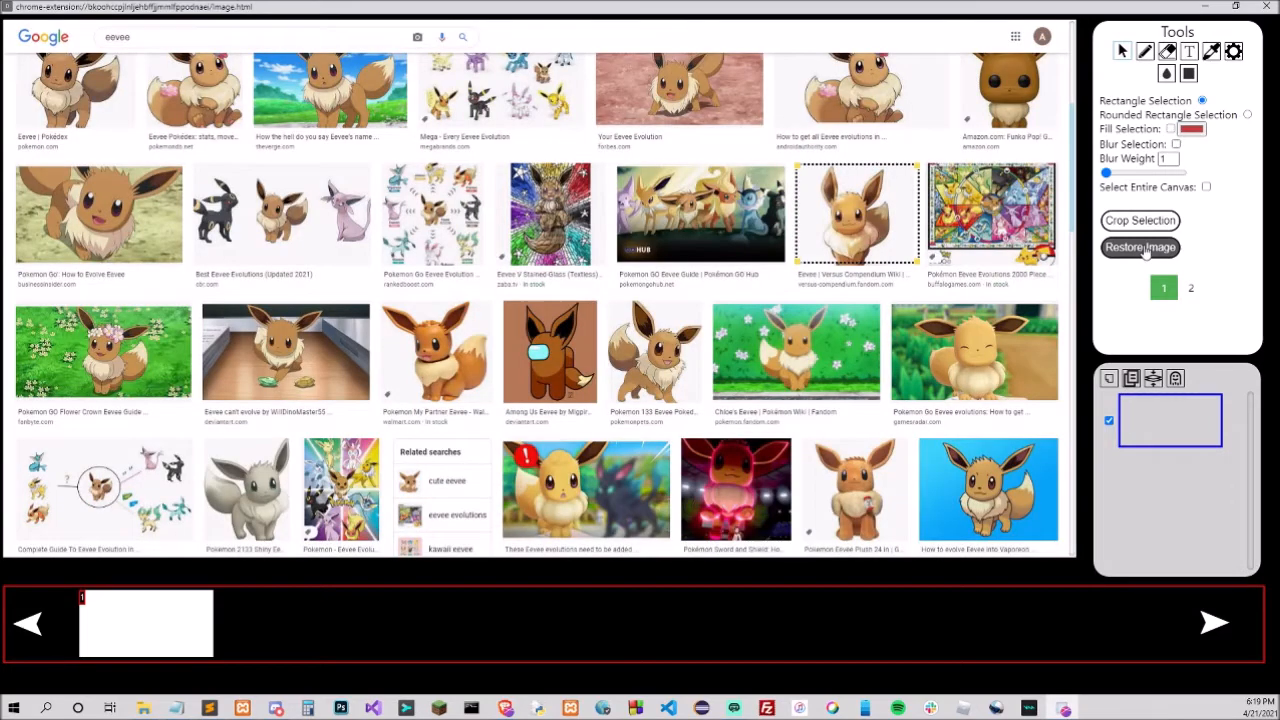
Draw a black horizontal pen stroke of size 64 across the GO Hub and Versus Compendium thumbnails.
{"action": "left_click", "coordinate": [1146, 52]}
{"action": "left_click_drag", "start_coordinate": [1240, 130], "coordinate": [1213, 131]}
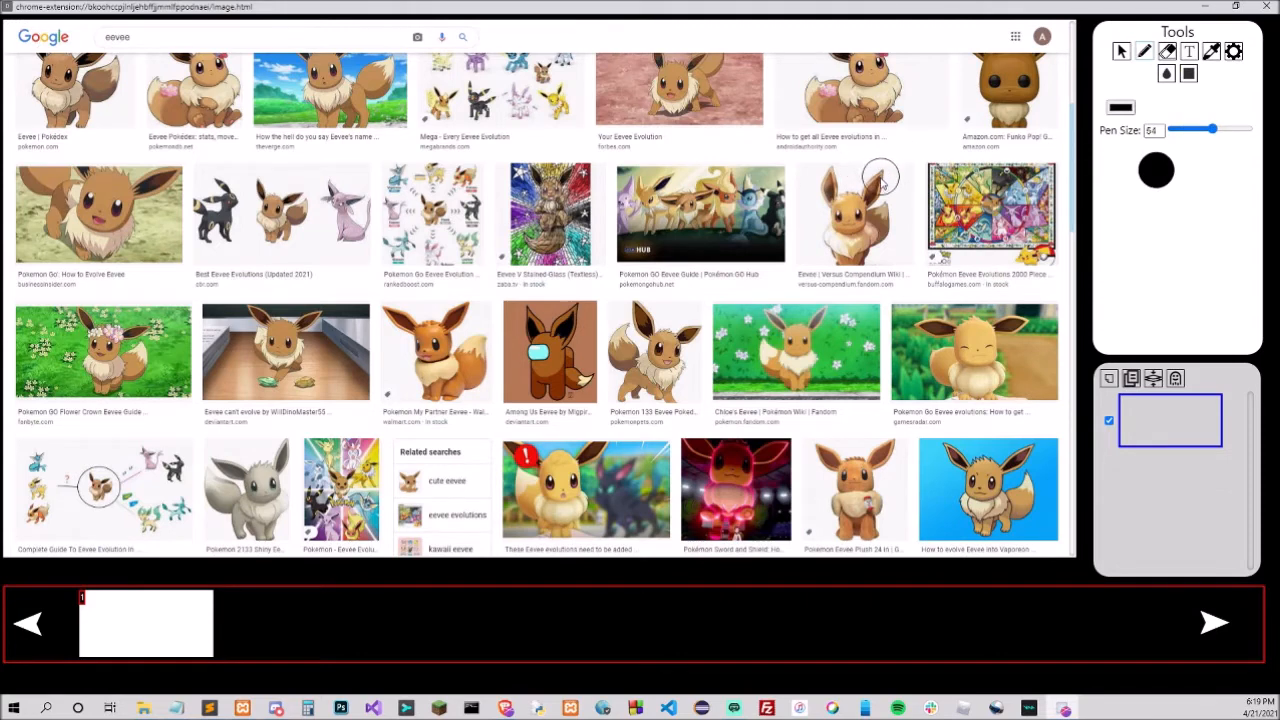
{"action": "left_click_drag", "start_coordinate": [904, 175], "coordinate": [630, 171]}
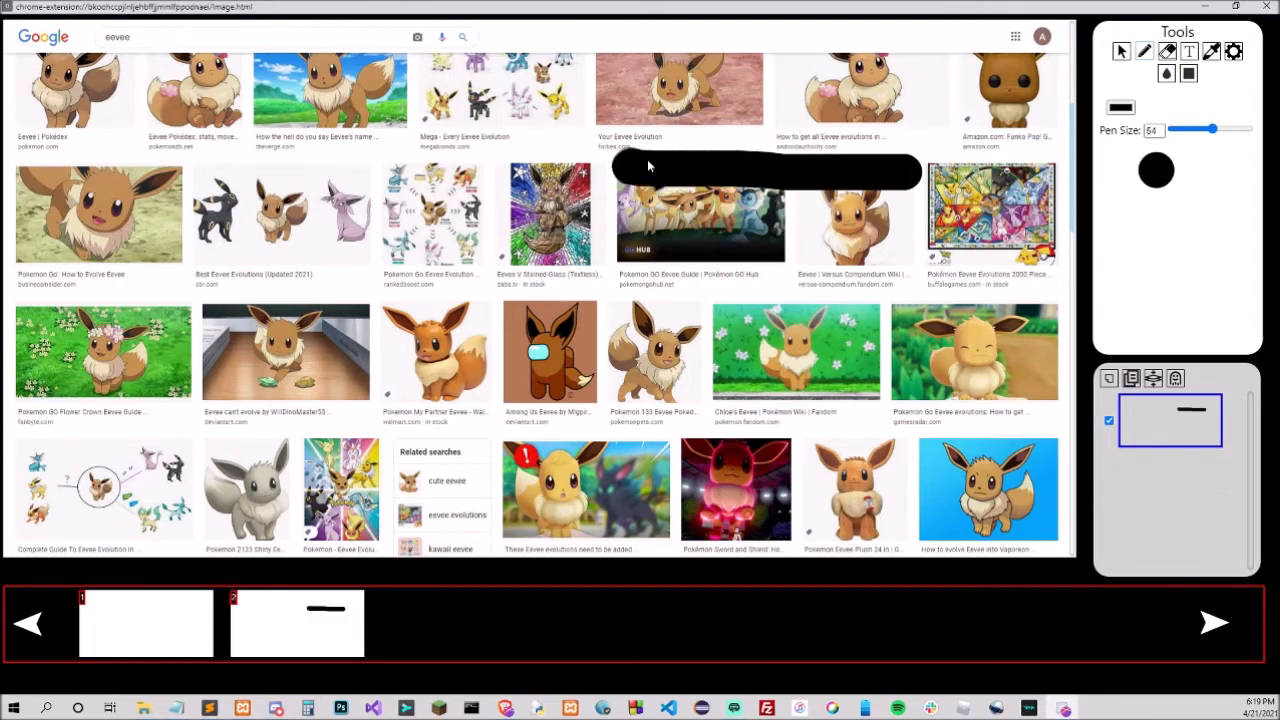
Change the pen colour to red and draw a horizontal stroke above the Chloe's Eevee thumbnail.
{"action": "left_click", "coordinate": [1120, 107]}
{"action": "left_click", "coordinate": [1153, 155]}
{"action": "left_click_drag", "start_coordinate": [702, 304], "coordinate": [1000, 305]}
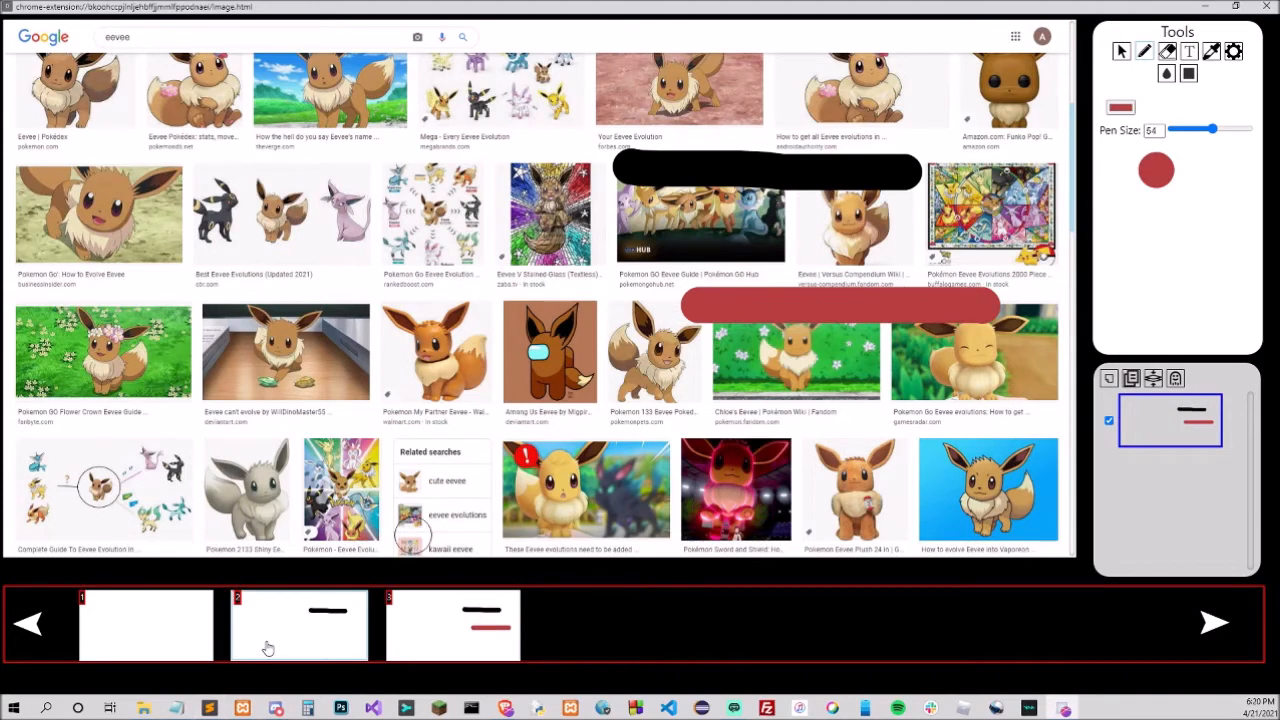
Revert to the first history state and draw a red stroke across the top of the GO Hub and Versus Compendium thumbnails.
{"action": "key", "text": "ctrl+z"}
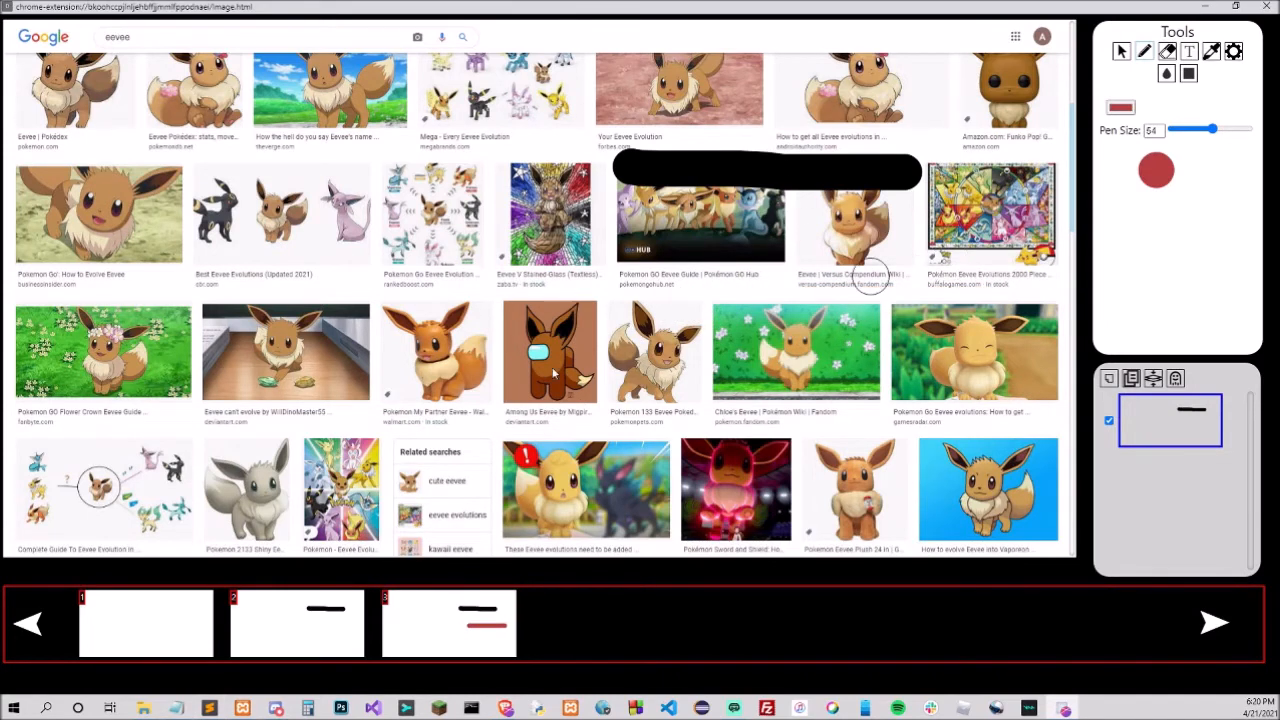
{"action": "left_click", "coordinate": [157, 614]}
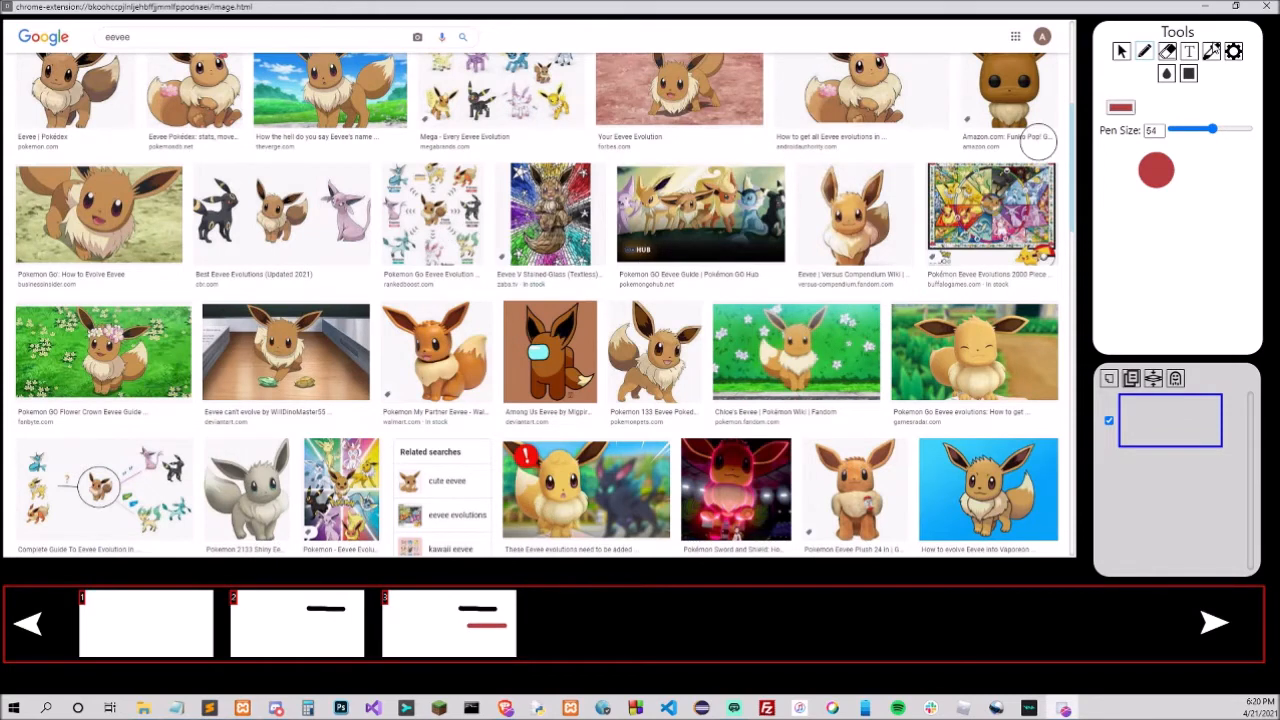
{"action": "left_click_drag", "start_coordinate": [960, 167], "coordinate": [680, 166]}
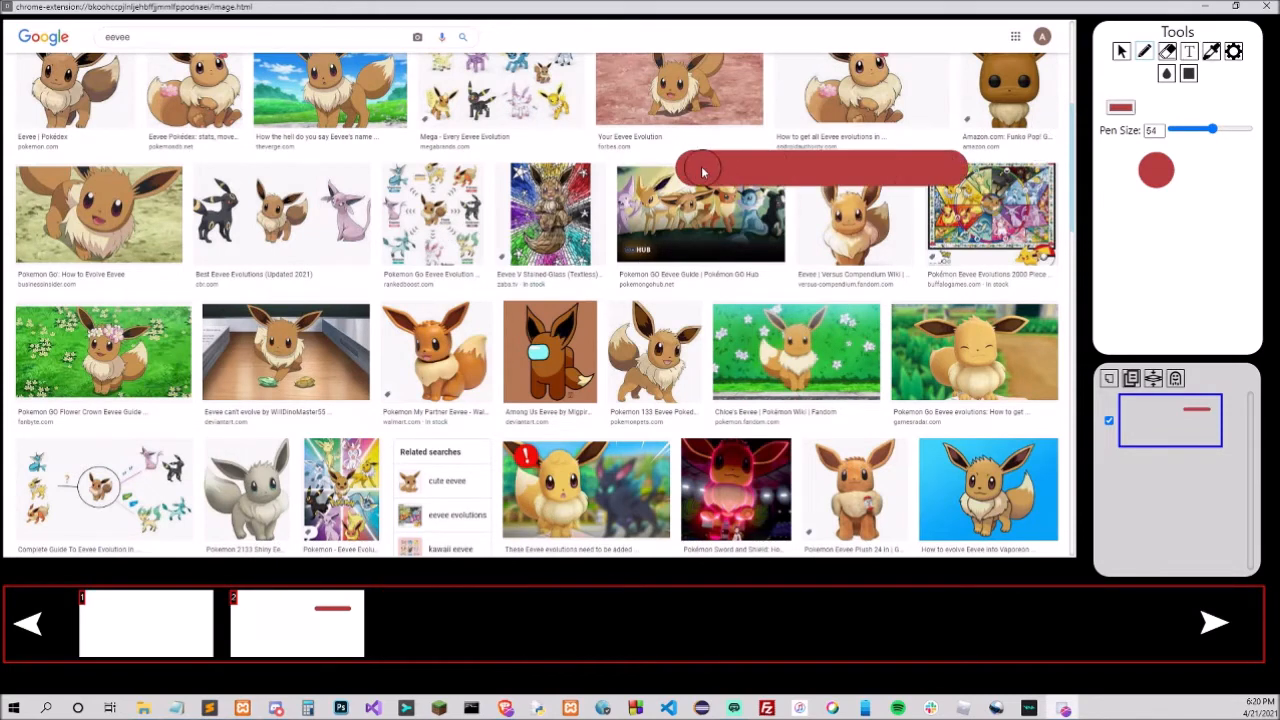
Set the eraser size to 100 and erase the red stroke.
{"action": "left_click", "coordinate": [1168, 53]}
{"action": "left_click_drag", "start_coordinate": [1126, 118], "coordinate": [1184, 116]}
{"action": "mouse_move", "coordinate": [983, 170]}
{"action": "left_mouse_down"}
{"action": "mouse_move", "coordinate": [795, 152]}
{"action": "mouse_move", "coordinate": [665, 158]}
{"action": "left_mouse_up"}
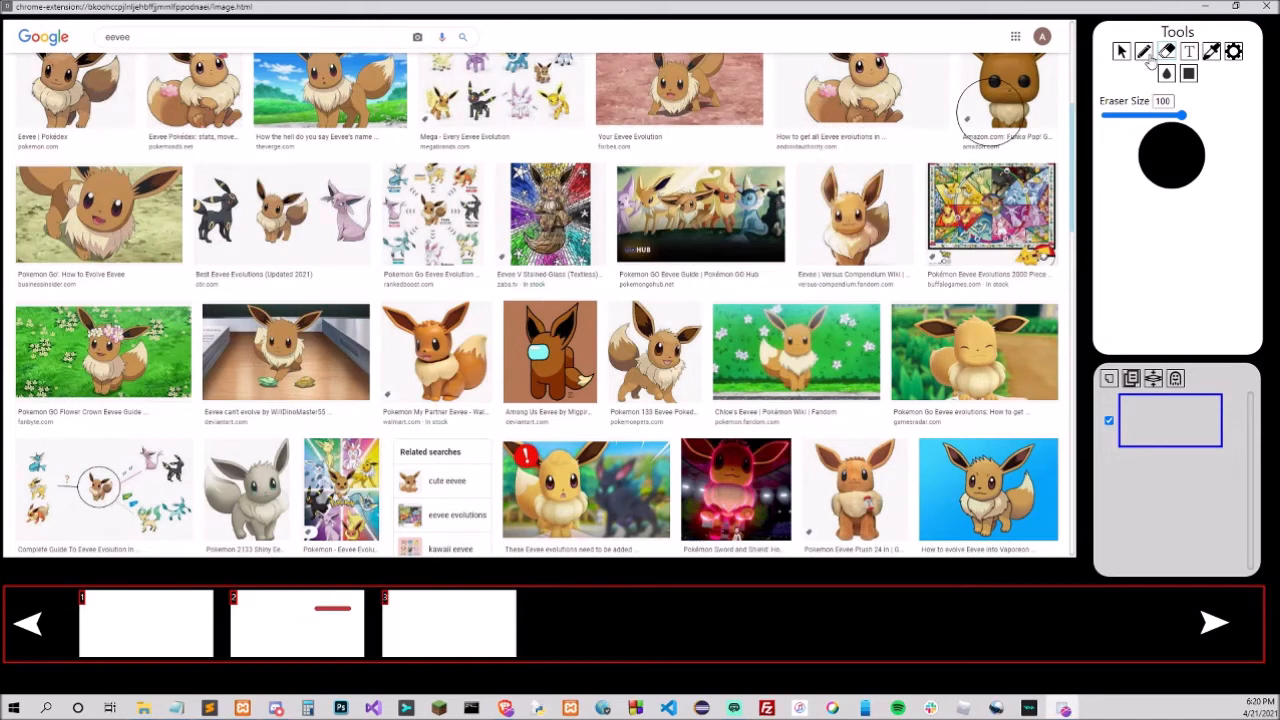
Add a text box above the Pokémon GO Hub thumbnail containing "This is text.".
{"action": "left_click", "coordinate": [1188, 53]}
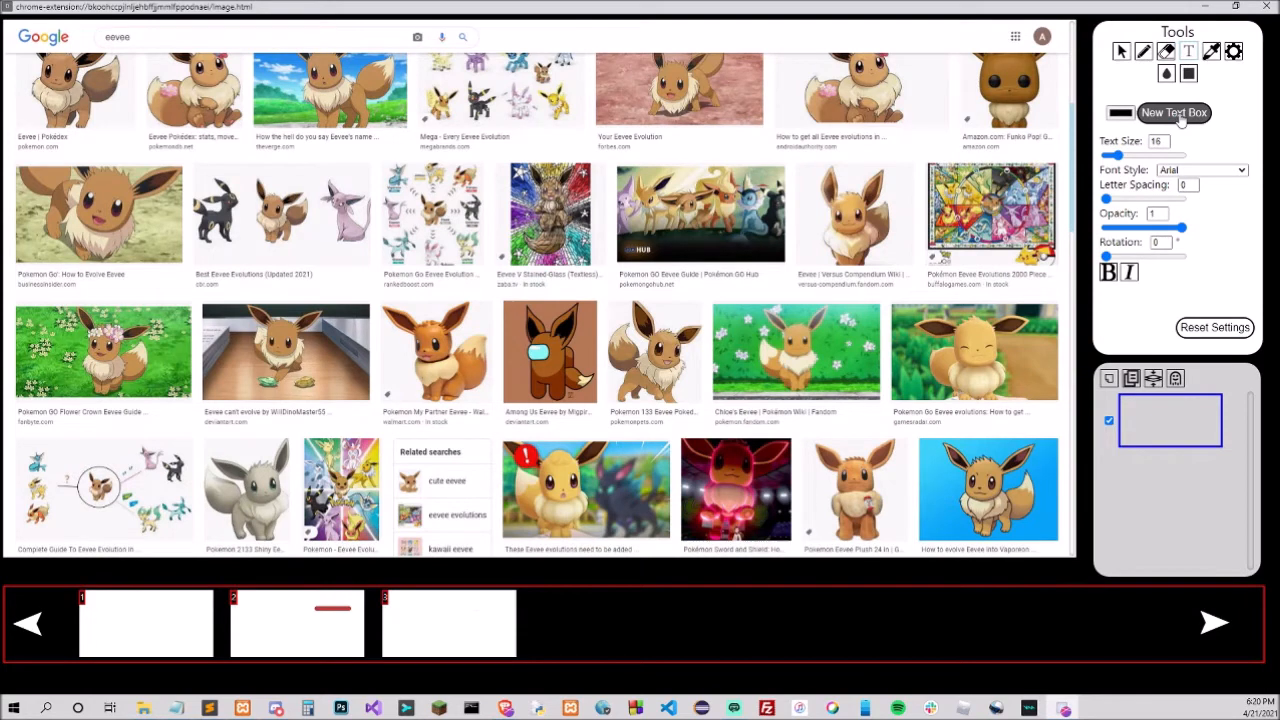
{"action": "left_click", "coordinate": [1181, 116]}
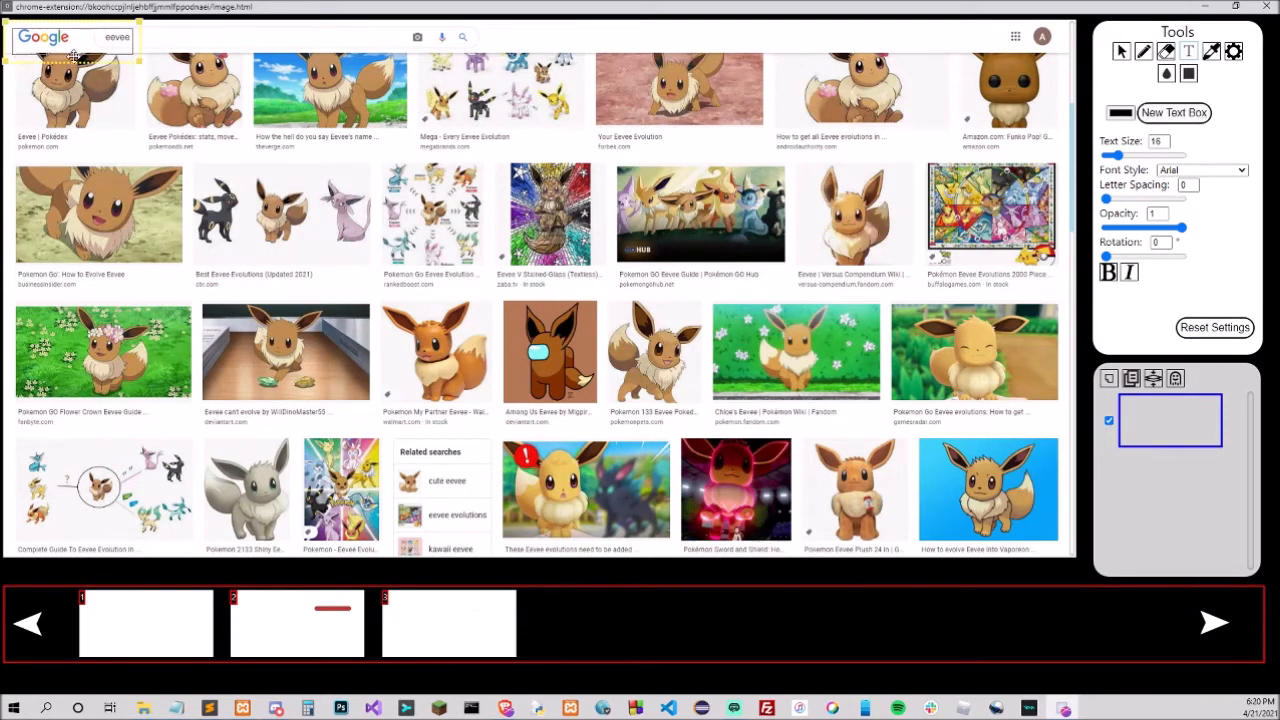
{"action": "left_click_drag", "start_coordinate": [78, 58], "coordinate": [738, 162]}
{"action": "left_click", "coordinate": [723, 143]}
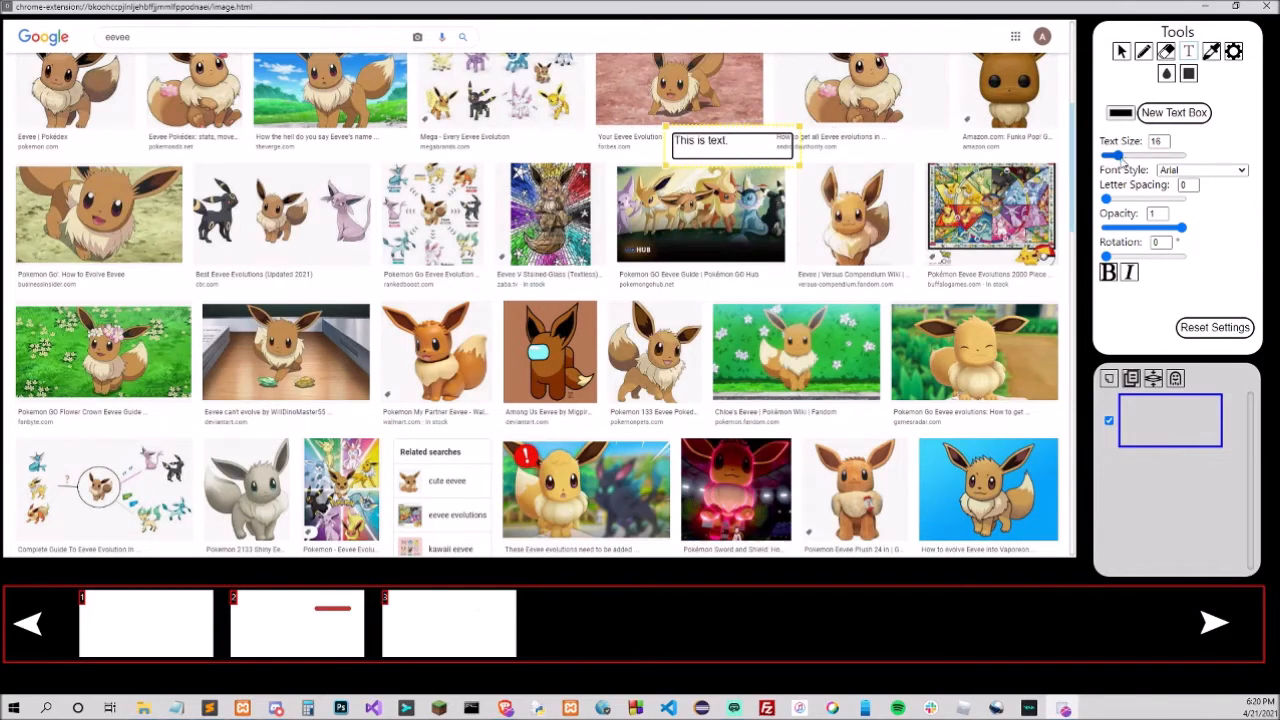
Set the text size to 33, keeping the colour black and the font Arial.
{"action": "left_click_drag", "start_coordinate": [1108, 157], "coordinate": [1137, 160]}
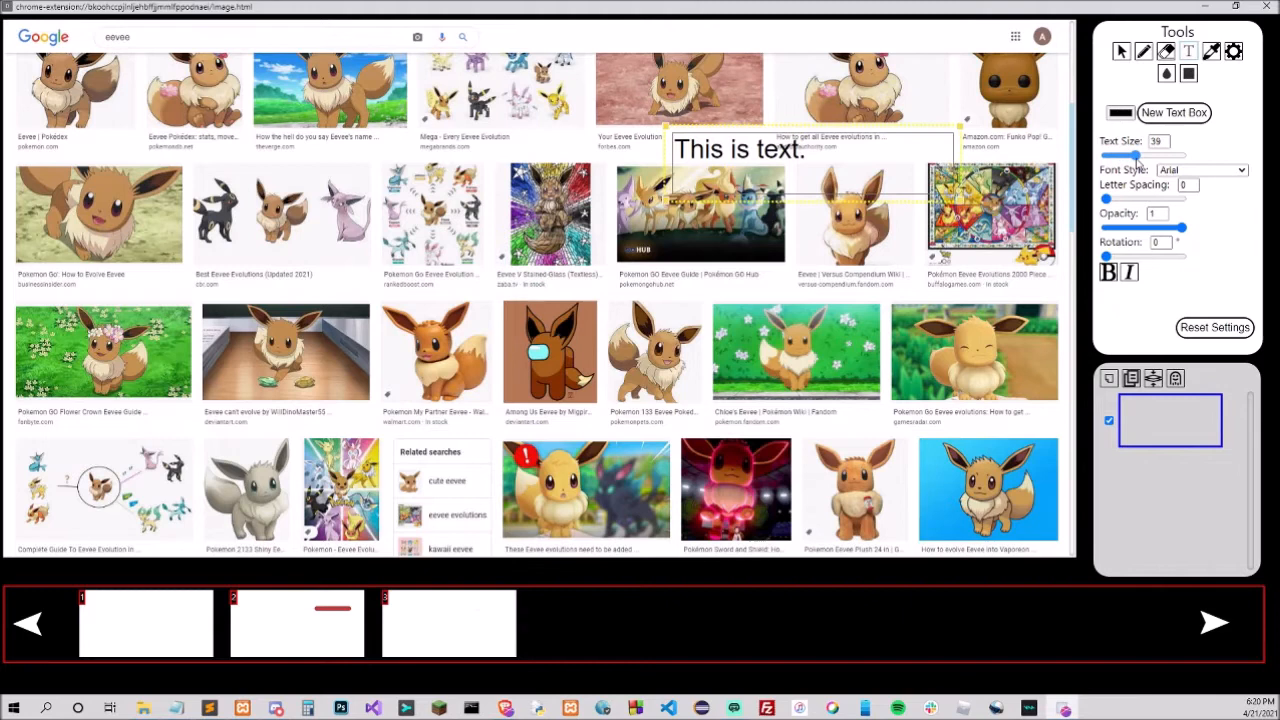
{"action": "left_click", "coordinate": [1120, 112]}
{"action": "left_click_drag", "start_coordinate": [1135, 165], "coordinate": [1128, 211]}
{"action": "left_click", "coordinate": [1232, 109]}
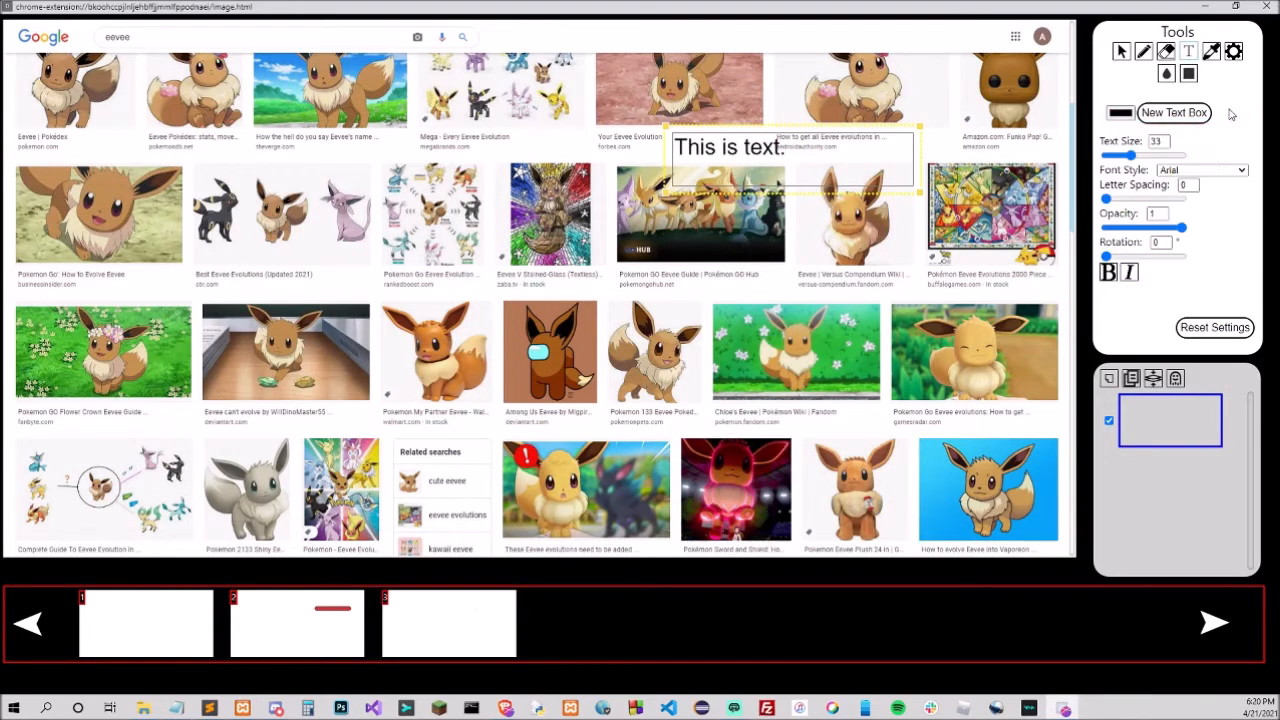
{"action": "left_click", "coordinate": [1185, 174]}
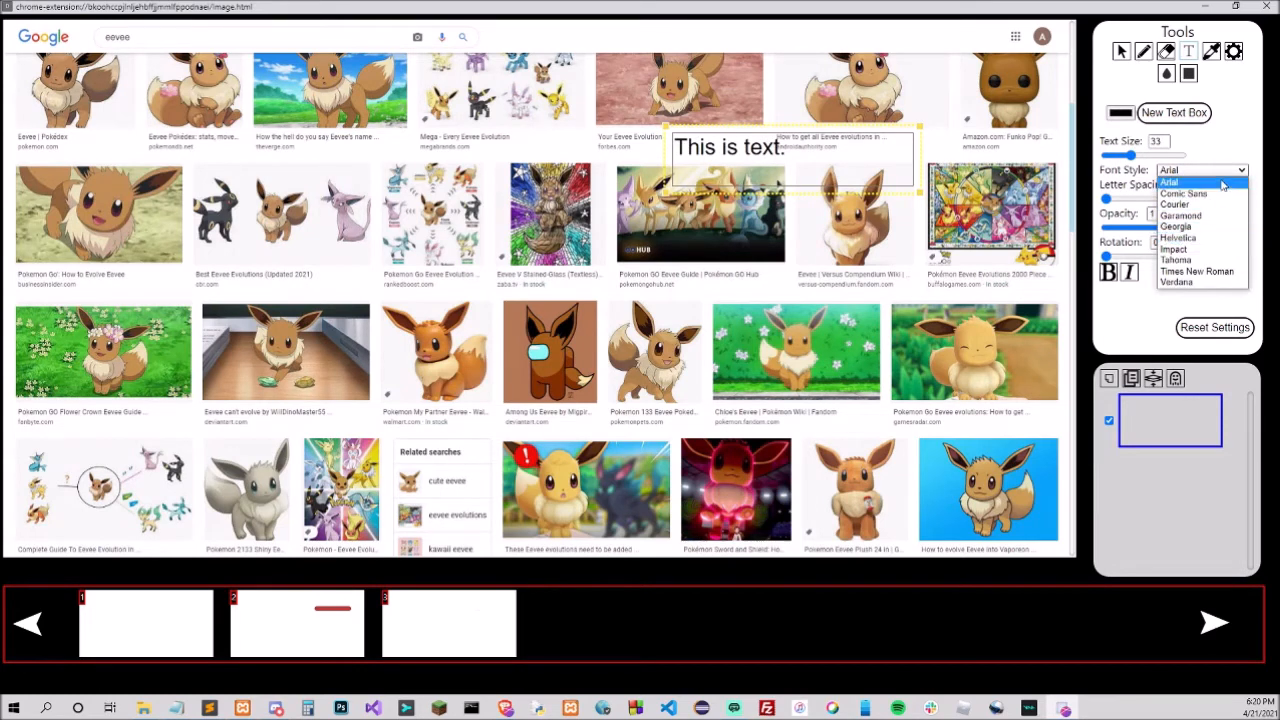
{"action": "left_click", "coordinate": [1214, 182]}
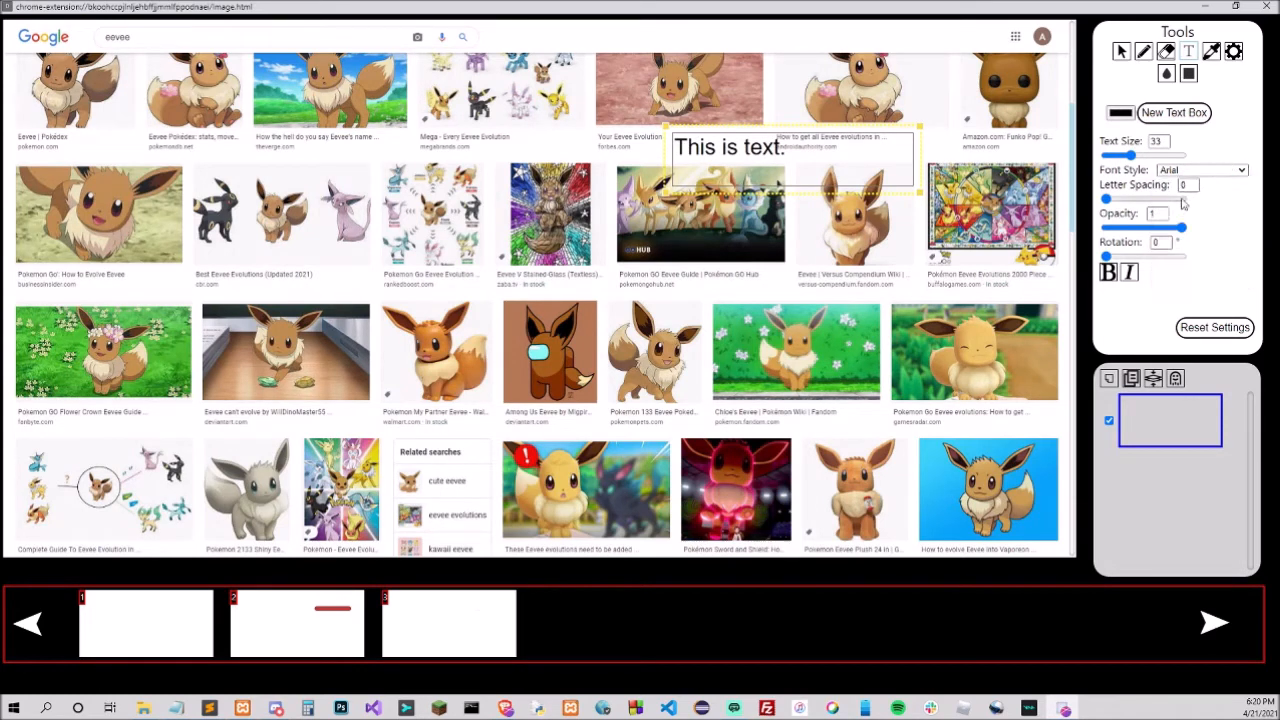
Try out the letter spacing, opacity and rotation settings on the text, ending at 3, 1 and 0°.
{"action": "mouse_move", "coordinate": [1106, 200]}
{"action": "left_mouse_down"}
{"action": "mouse_move", "coordinate": [1140, 201]}
{"action": "mouse_move", "coordinate": [1101, 204]}
{"action": "left_mouse_up"}
{"action": "left_click_drag", "start_coordinate": [1182, 228], "coordinate": [1243, 237]}
{"action": "mouse_move", "coordinate": [1106, 257]}
{"action": "left_mouse_down"}
{"action": "mouse_move", "coordinate": [1126, 257]}
{"action": "mouse_move", "coordinate": [1106, 257]}
{"action": "left_mouse_up"}
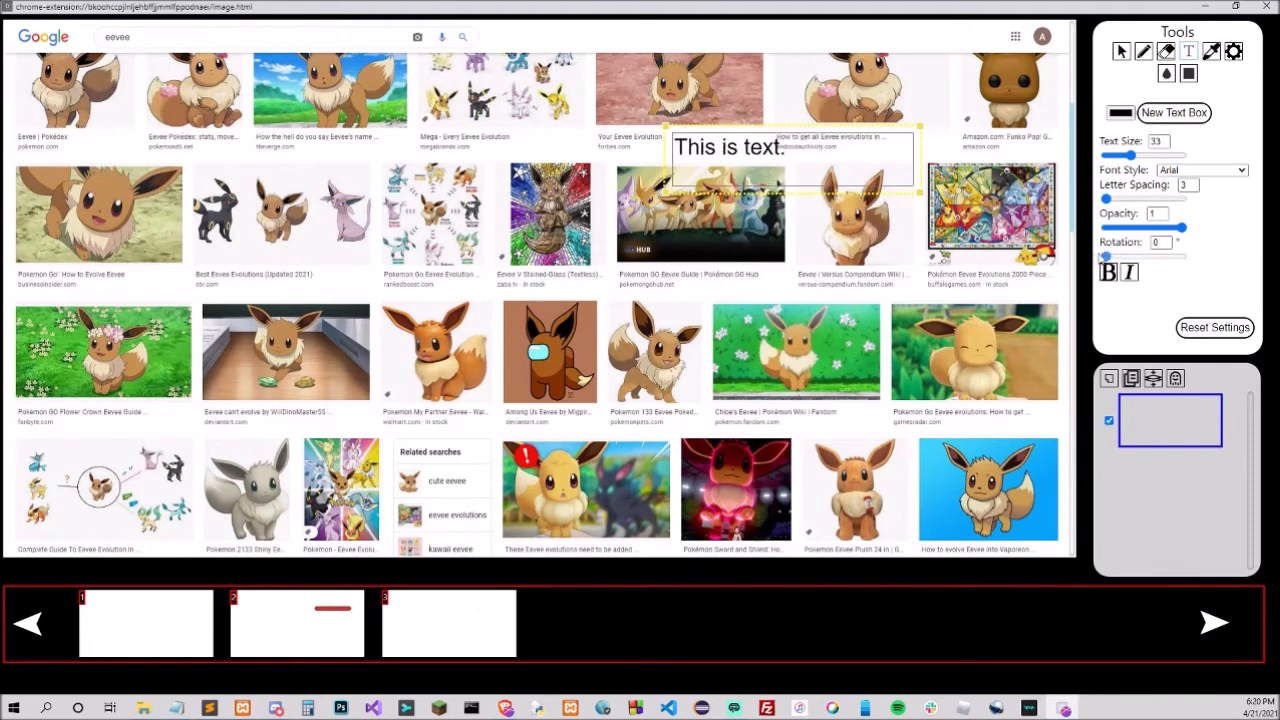
Make the text bold and italic and widen its letter spacing.
{"action": "left_click", "coordinate": [1108, 273]}
{"action": "left_click", "coordinate": [1131, 275]}
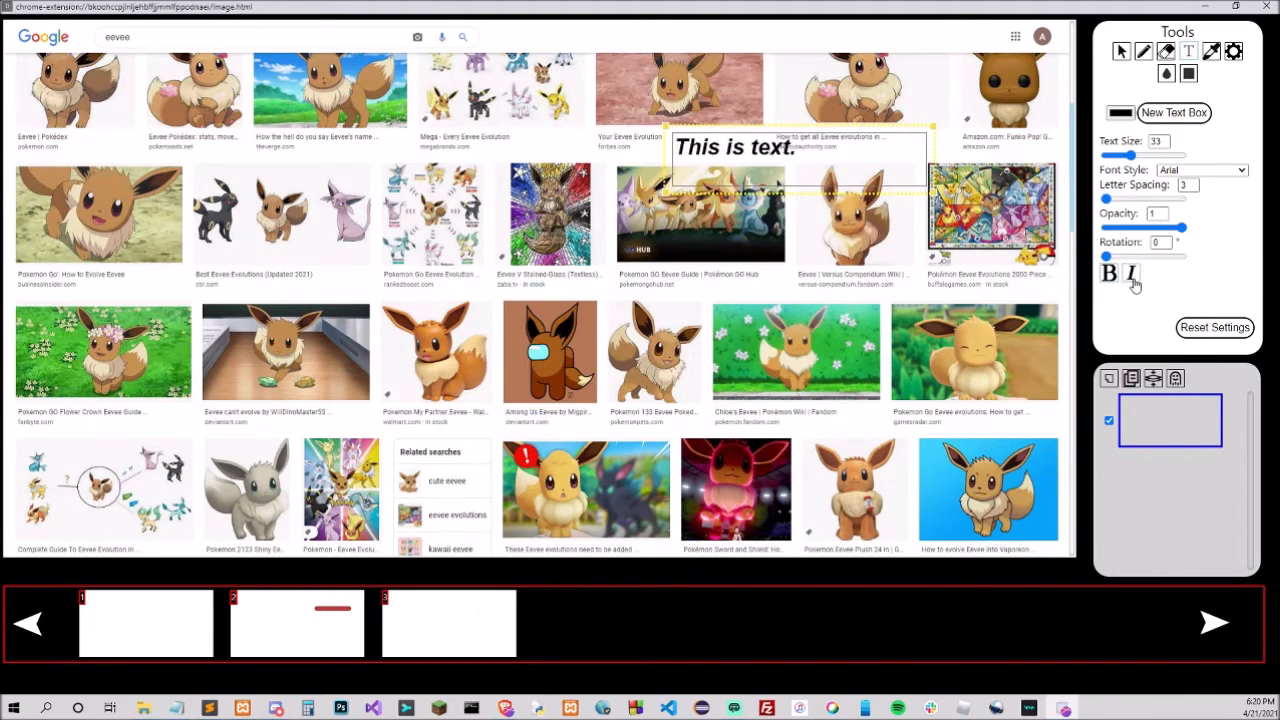
{"action": "left_click", "coordinate": [1133, 281]}
{"action": "left_click", "coordinate": [1131, 277]}
{"action": "left_click_drag", "start_coordinate": [1106, 199], "coordinate": [1112, 199]}
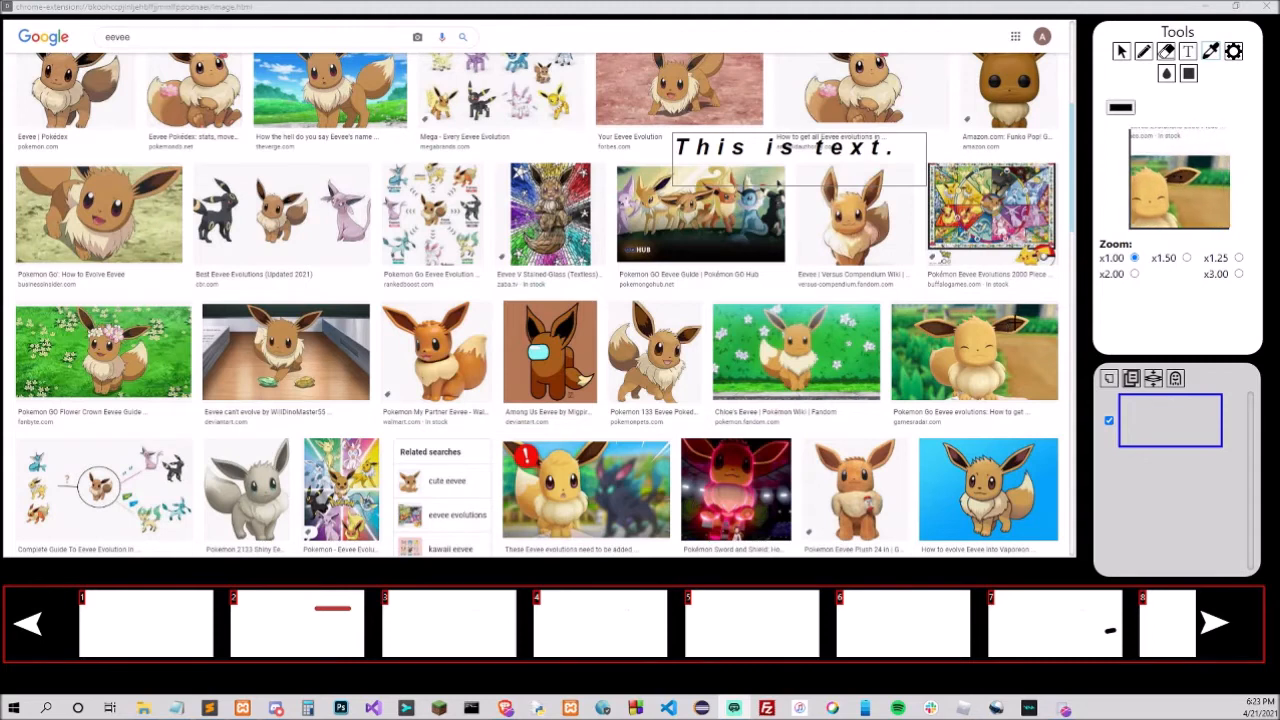
Inspect the smiling Eevee's face with the eyedropper preview at x3.00 zoom.
{"action": "left_click", "coordinate": [1189, 52]}
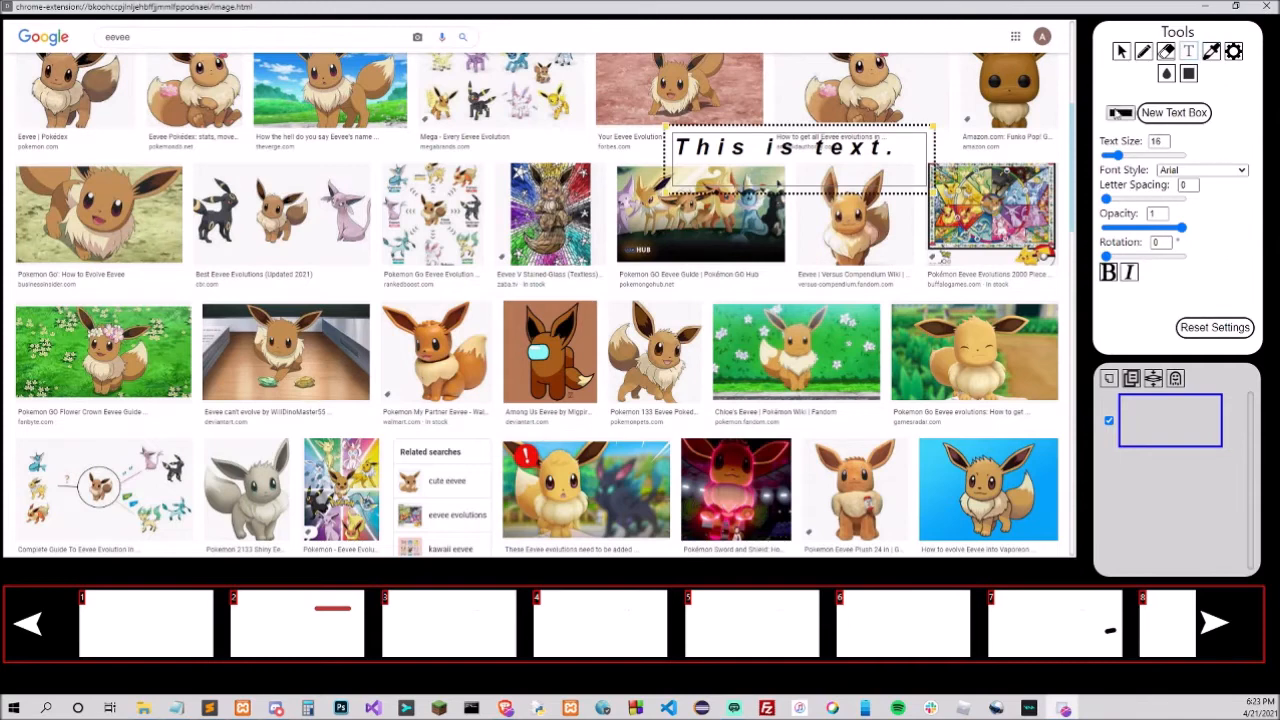
{"action": "left_click", "coordinate": [1210, 52]}
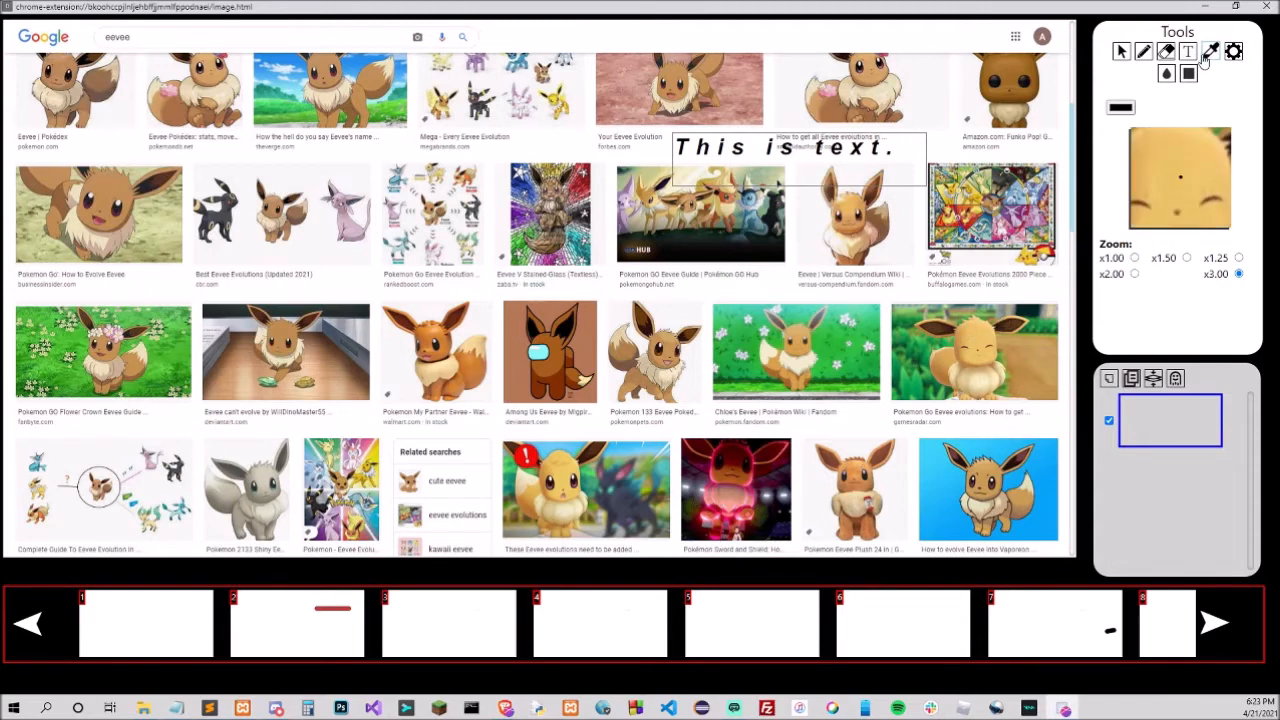
Blur the Eevee in the Chloe's Eevee thumbnail with the blur brush, raising the pen size to 64.
{"action": "left_click", "coordinate": [1166, 78]}
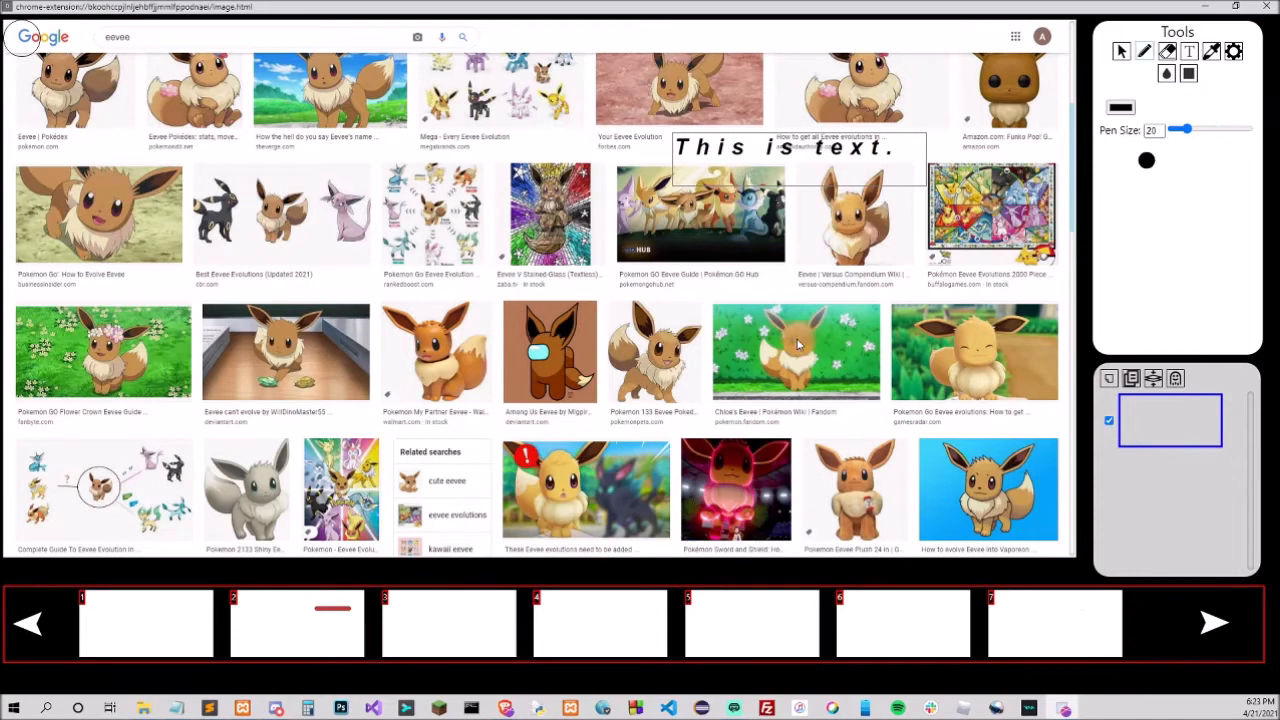
{"action": "left_click_drag", "start_coordinate": [1187, 129], "coordinate": [1213, 129]}
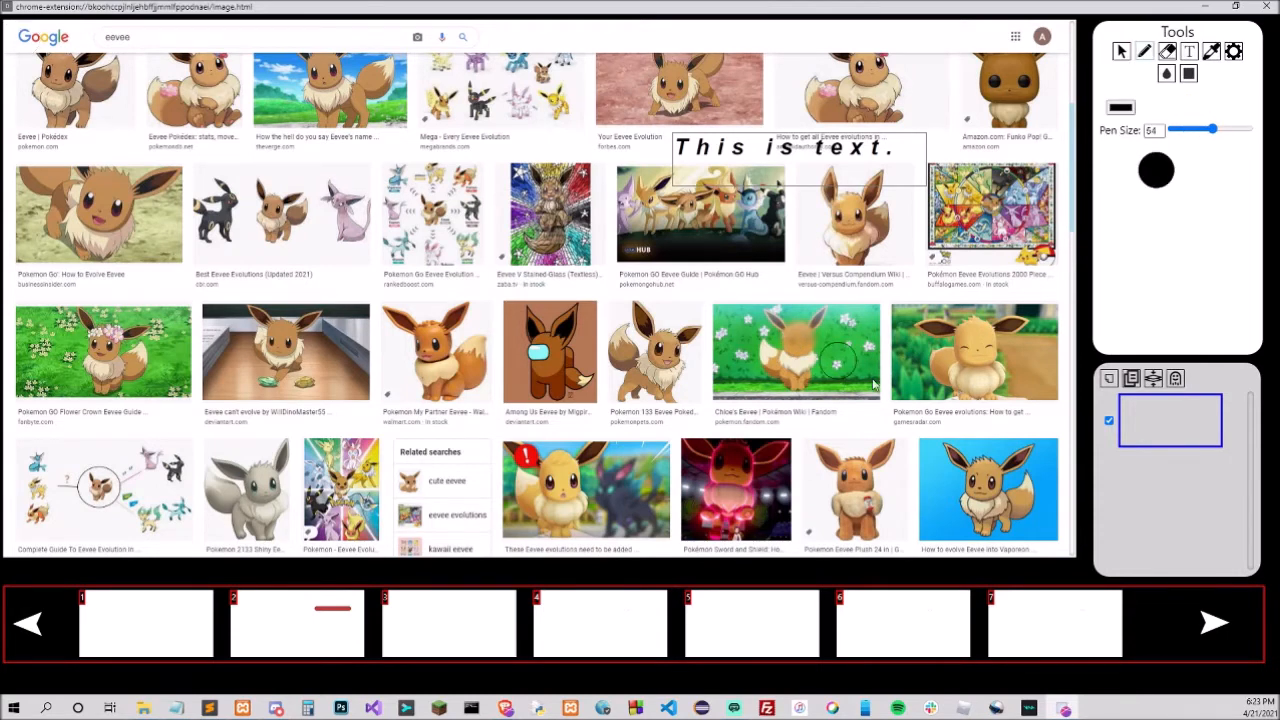
Add a black rectangle 200 px wide and 150 px high and place it over the Mega evolutions thumbnail.
{"action": "left_click", "coordinate": [1189, 74]}
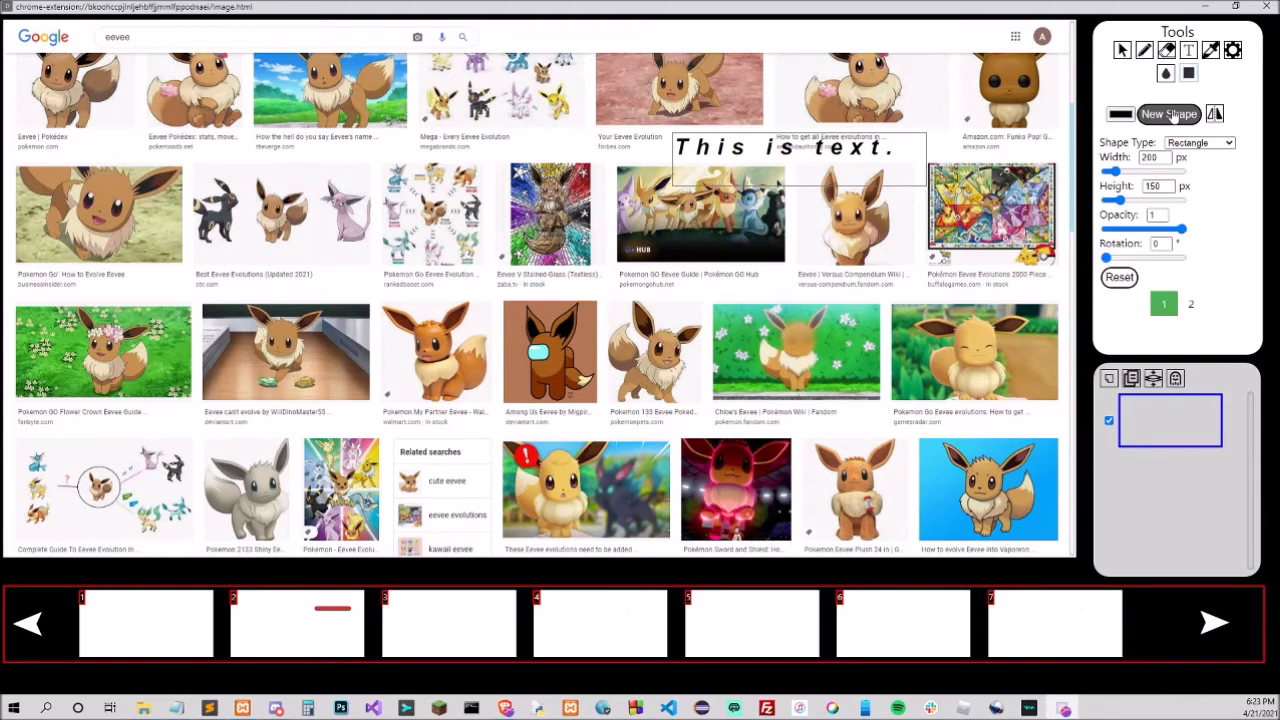
{"action": "left_click", "coordinate": [1175, 116]}
{"action": "left_click_drag", "start_coordinate": [80, 80], "coordinate": [672, 140]}
Turn the black rectangle into a parallelogram with a 44° skew and flip it.
{"action": "left_click", "coordinate": [1211, 147]}
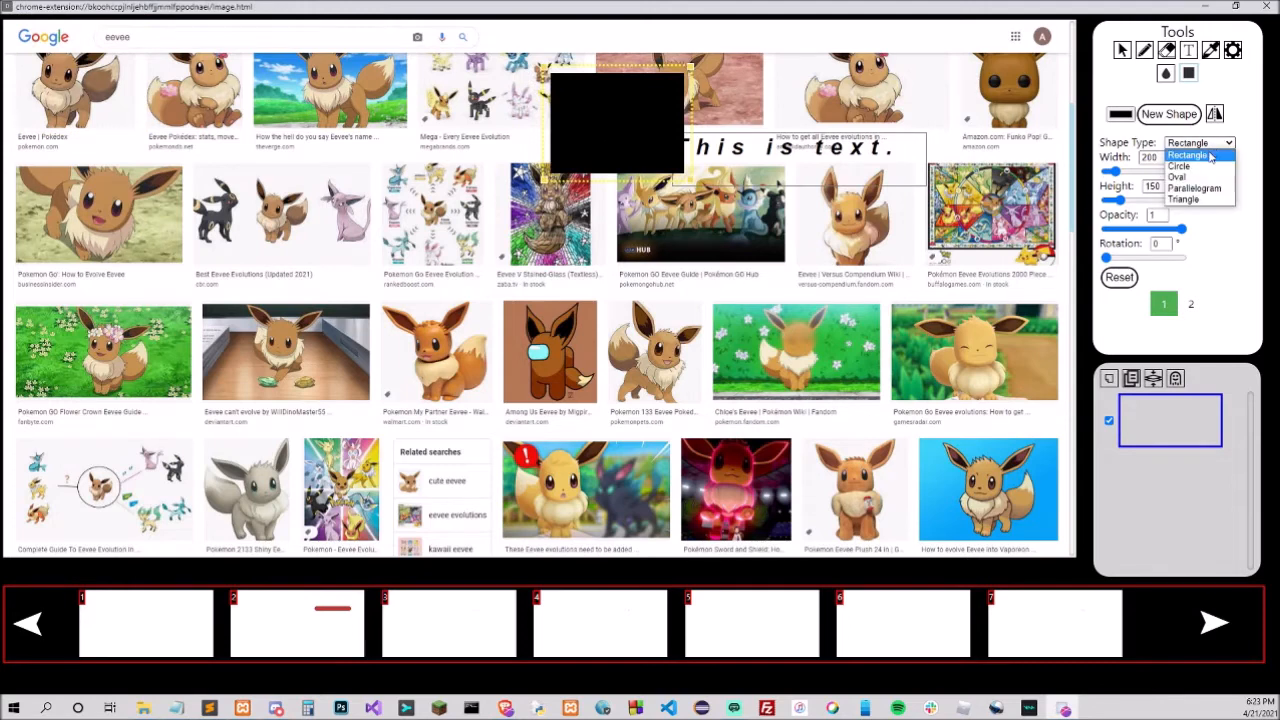
{"action": "left_click", "coordinate": [1127, 146]}
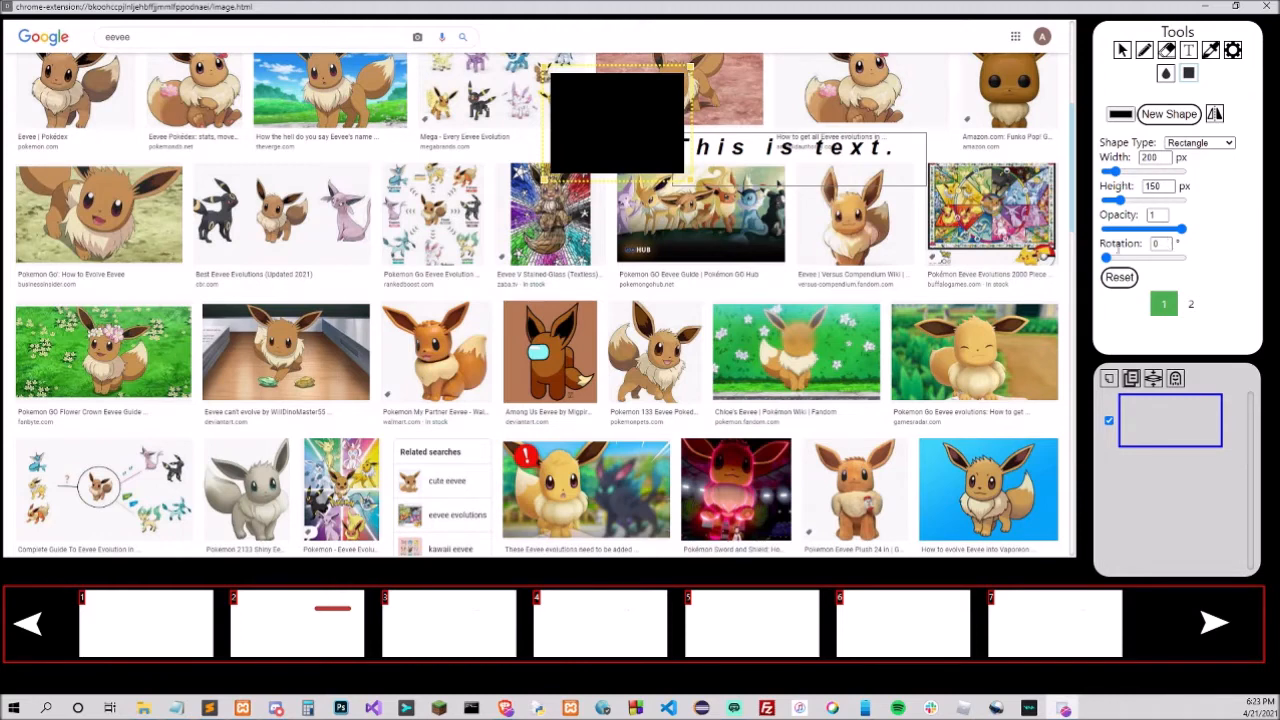
{"action": "left_click", "coordinate": [1215, 145]}
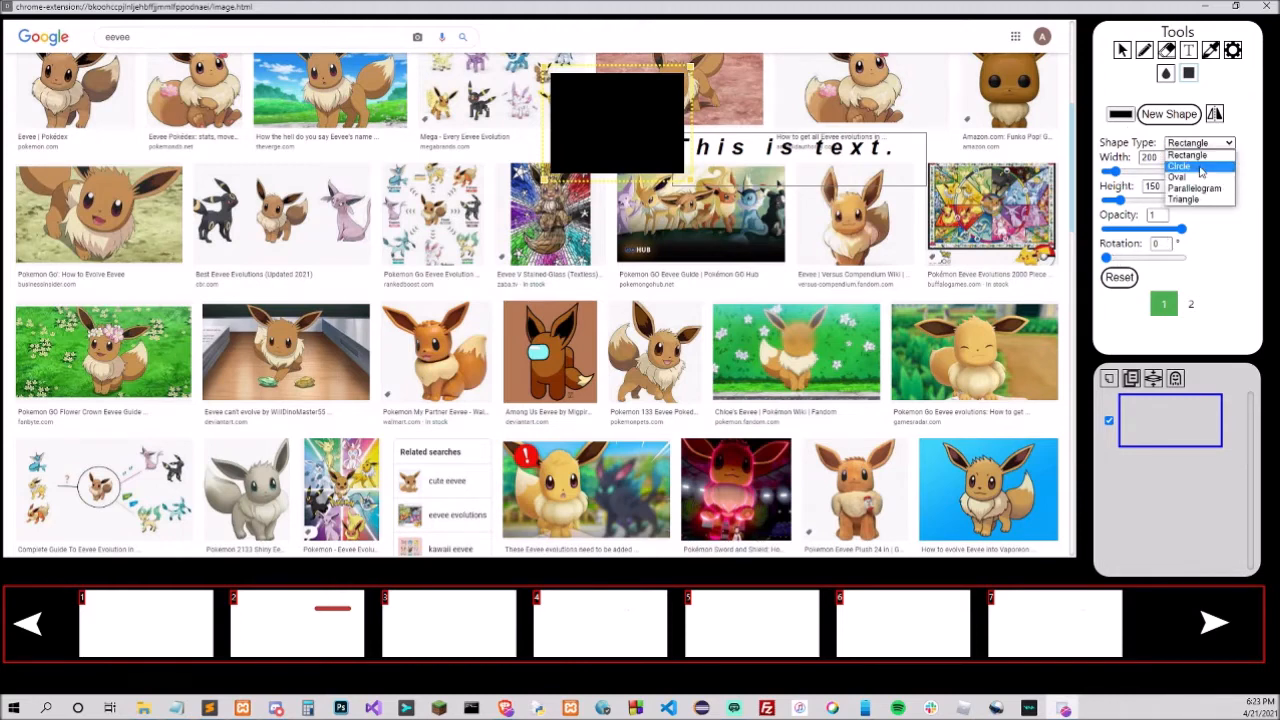
{"action": "left_click", "coordinate": [1199, 166]}
{"action": "left_click", "coordinate": [1198, 147]}
{"action": "left_click", "coordinate": [1195, 189]}
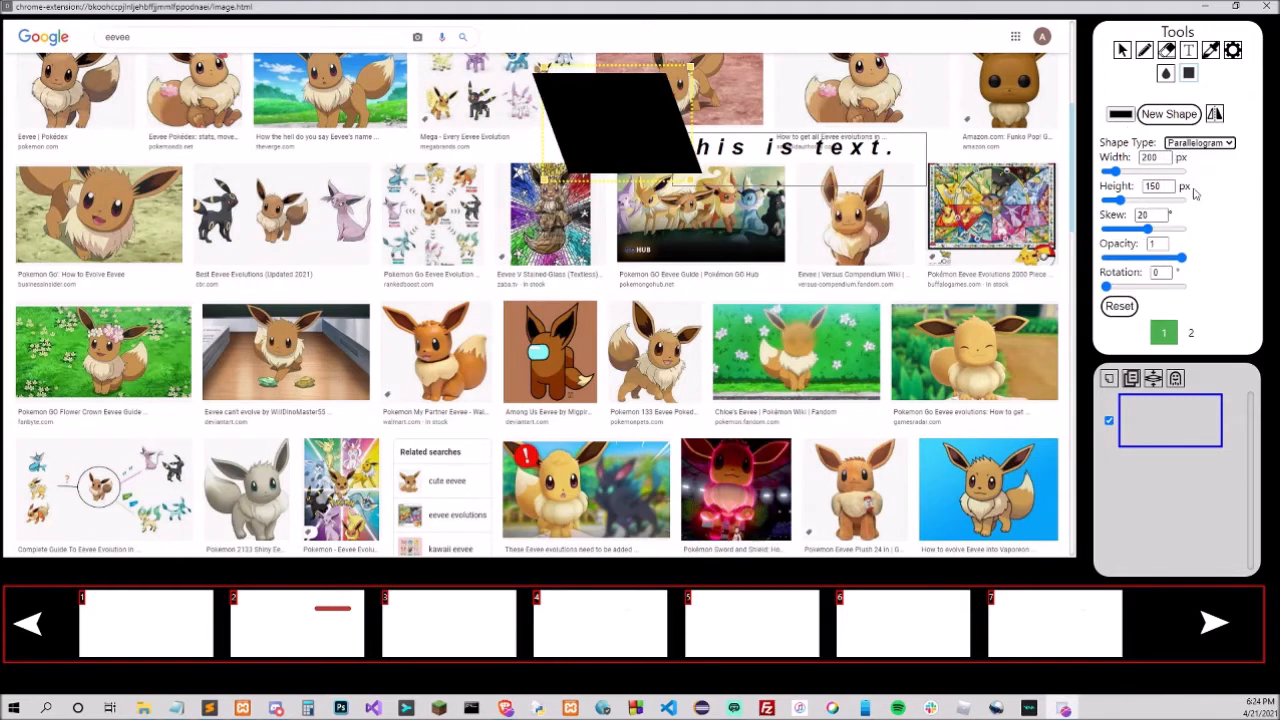
{"action": "left_click_drag", "start_coordinate": [1148, 229], "coordinate": [1153, 240]}
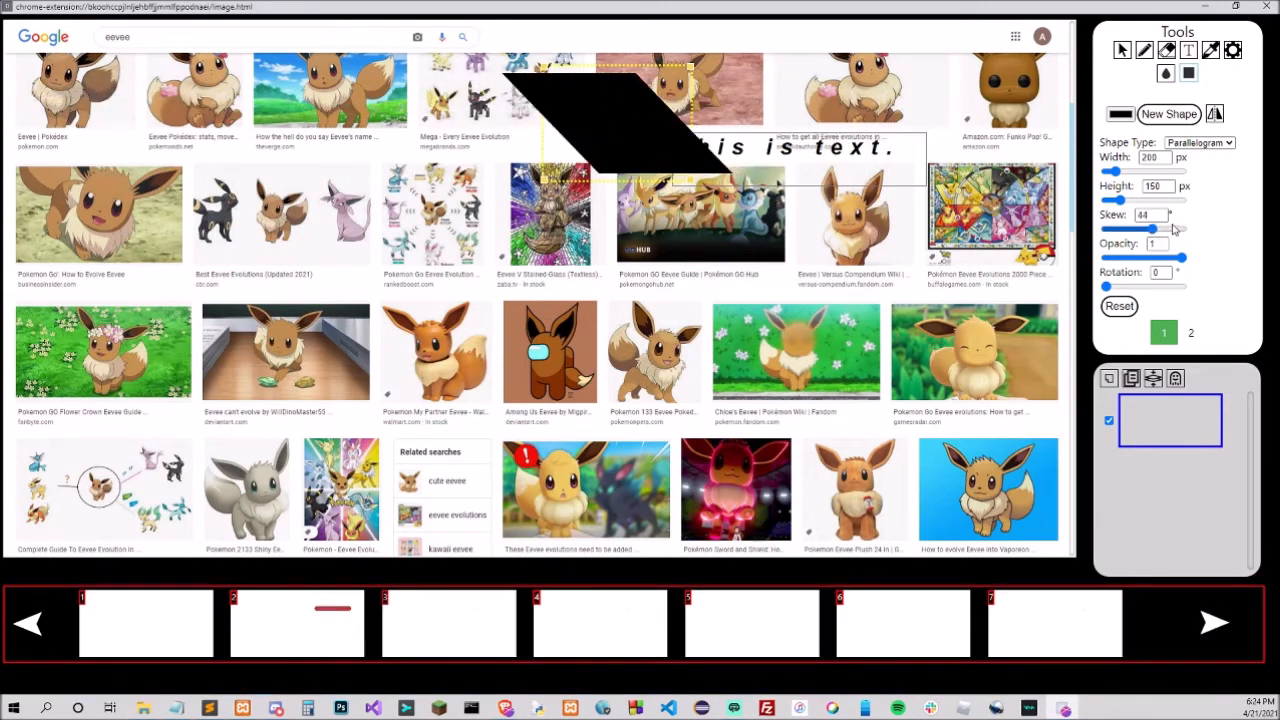
{"action": "left_click", "coordinate": [1216, 116]}
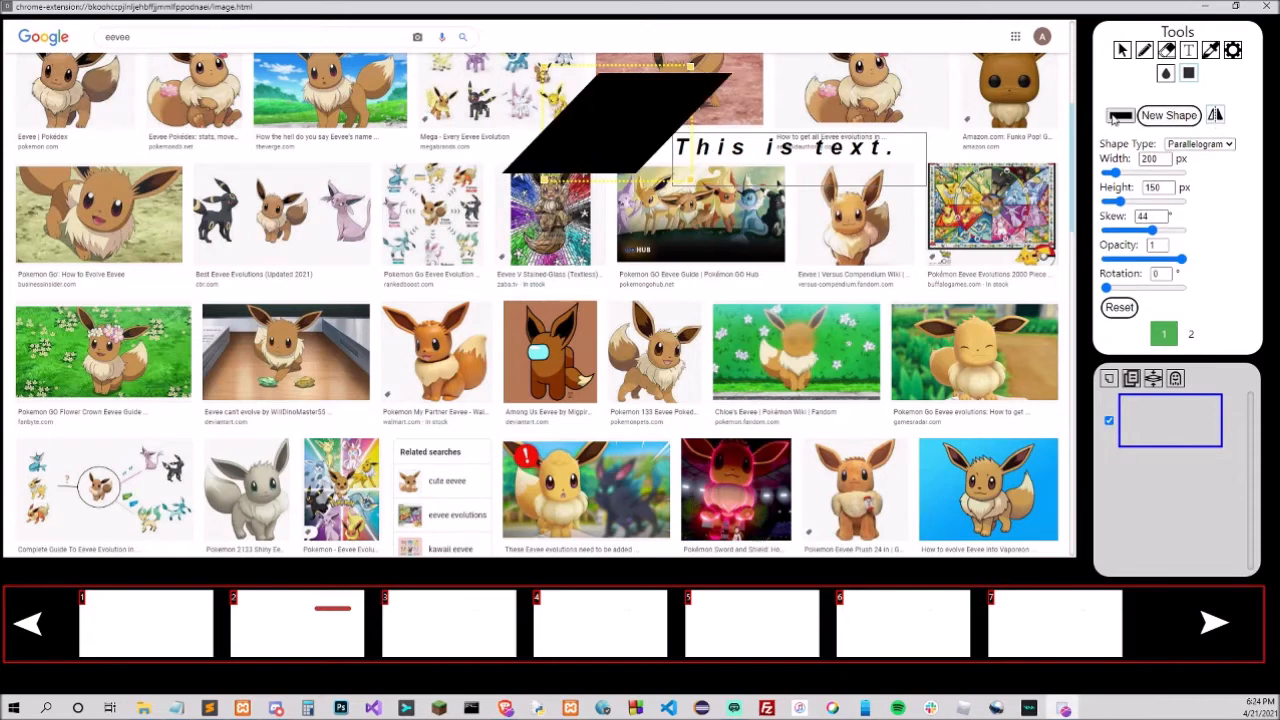
Recolour the parallelogram red and set its opacity to 0.6 and its rotation to 54°.
{"action": "left_click", "coordinate": [1118, 118]}
{"action": "left_click_drag", "start_coordinate": [1165, 148], "coordinate": [1230, 152]}
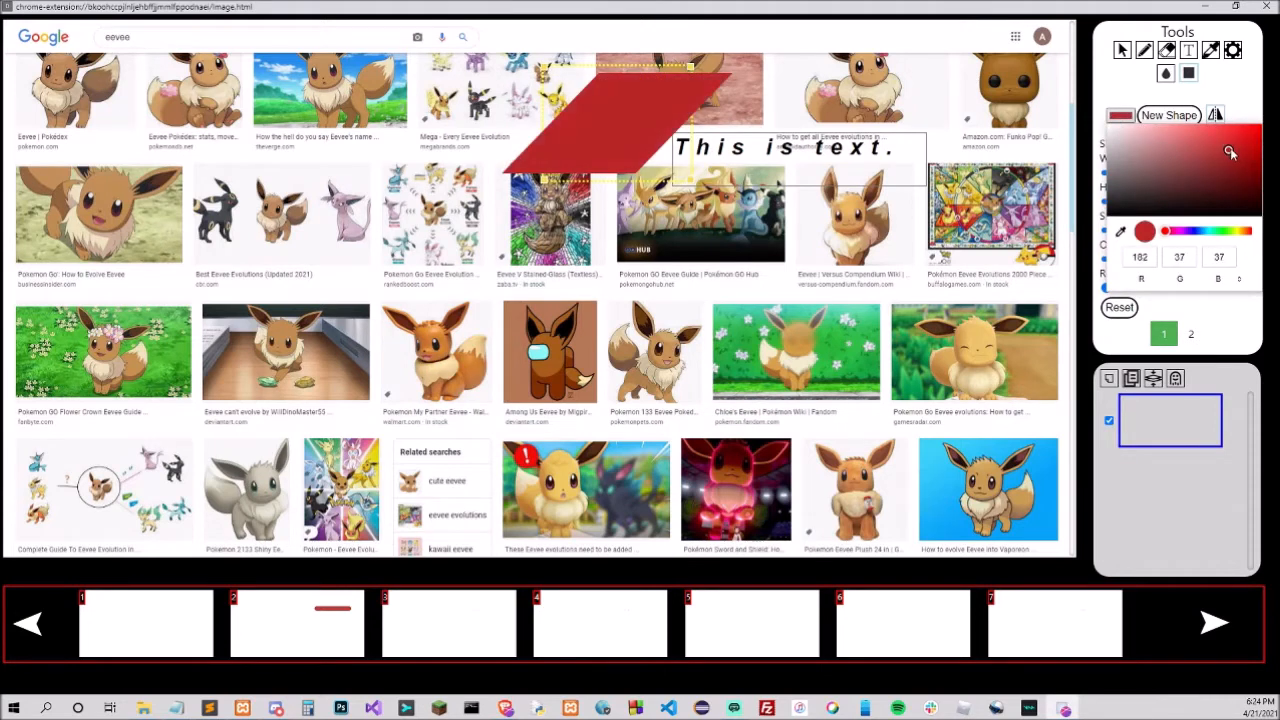
{"action": "left_click", "coordinate": [1245, 116]}
{"action": "left_click_drag", "start_coordinate": [1106, 288], "coordinate": [1155, 260]}
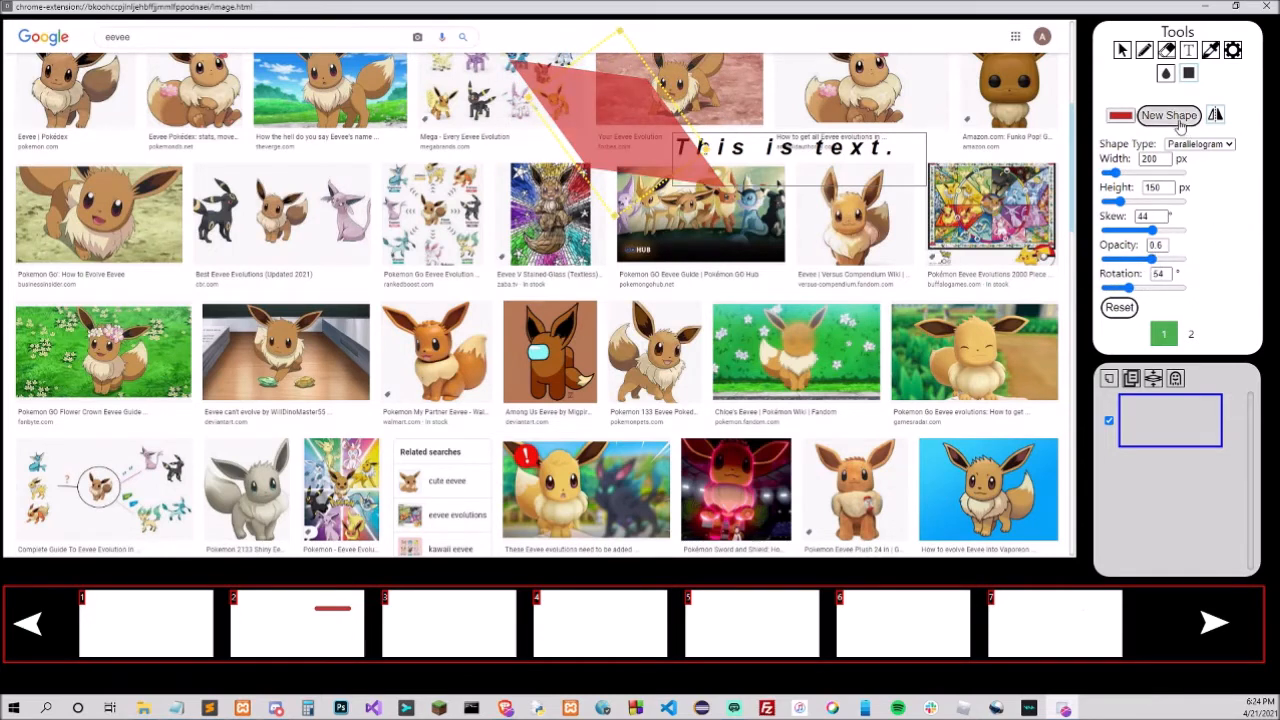
Add a black triangle over the lower edge of the Pokémon GO Hub thumbnail and enlarge it to a 120 px bottom border.
{"action": "left_click", "coordinate": [1168, 115]}
{"action": "left_click_drag", "start_coordinate": [46, 104], "coordinate": [600, 338]}
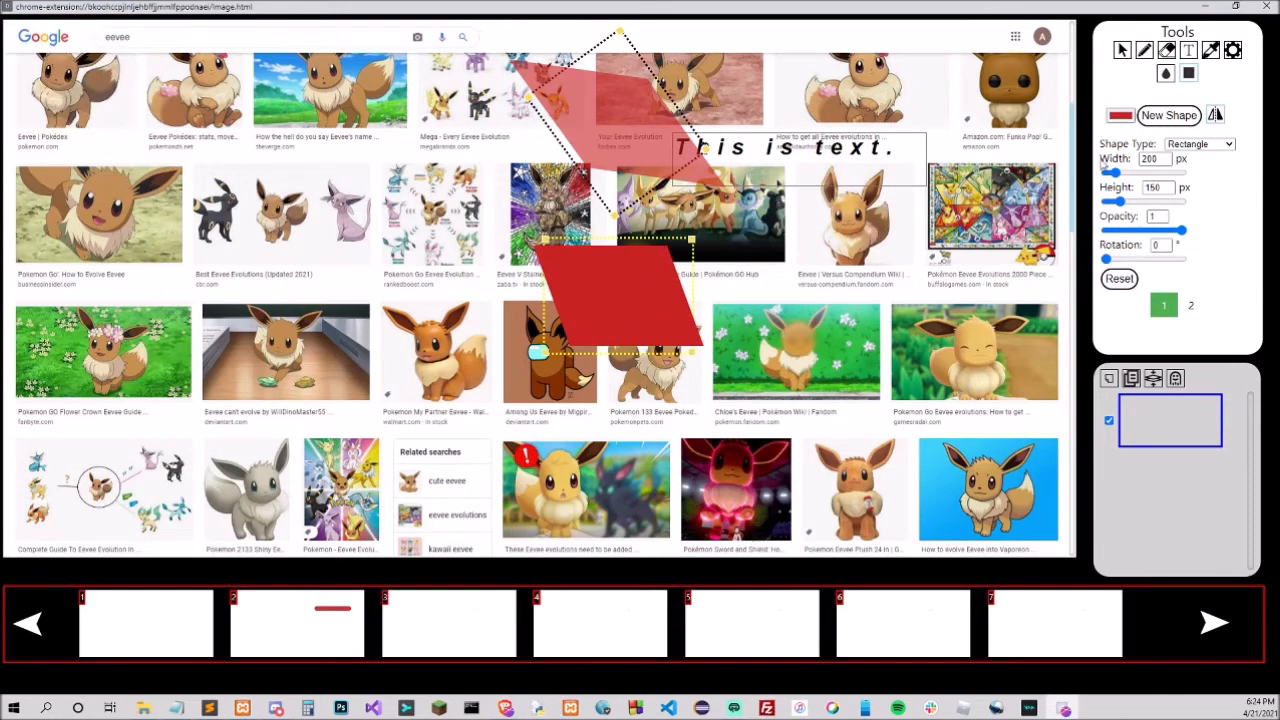
{"action": "left_click", "coordinate": [1200, 144]}
{"action": "left_click", "coordinate": [1185, 172]}
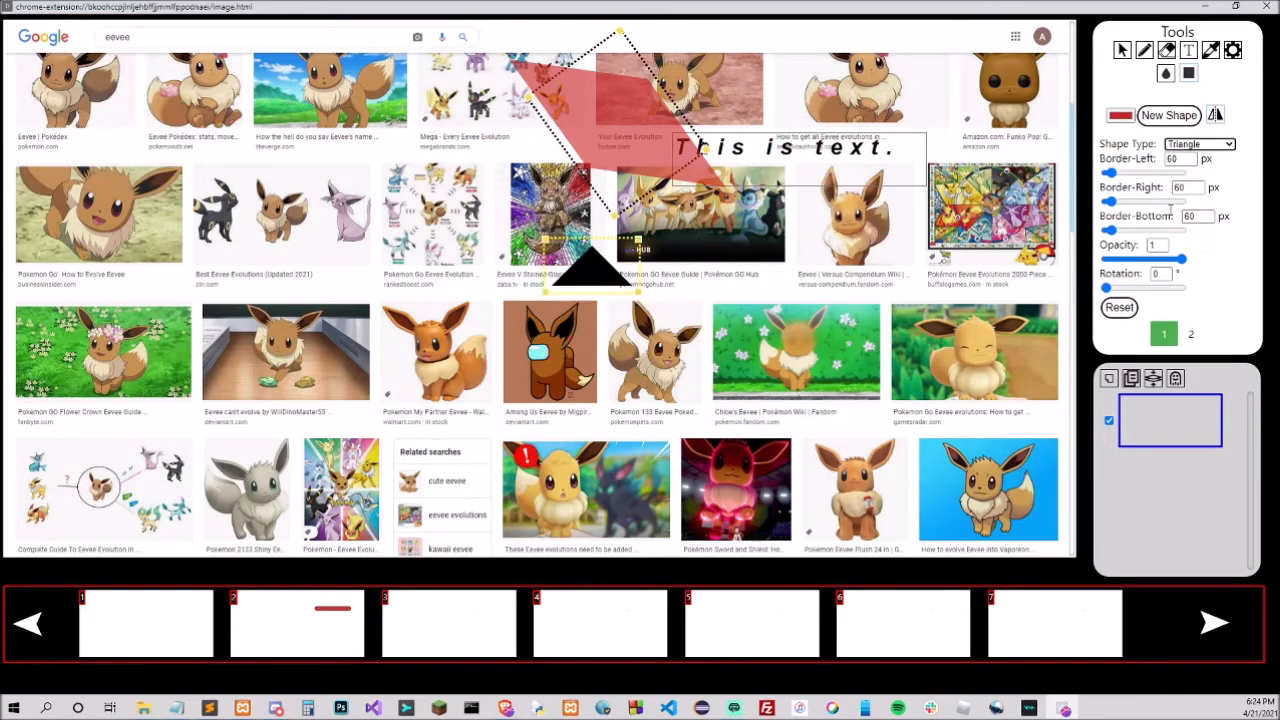
{"action": "left_click_drag", "start_coordinate": [633, 265], "coordinate": [768, 268]}
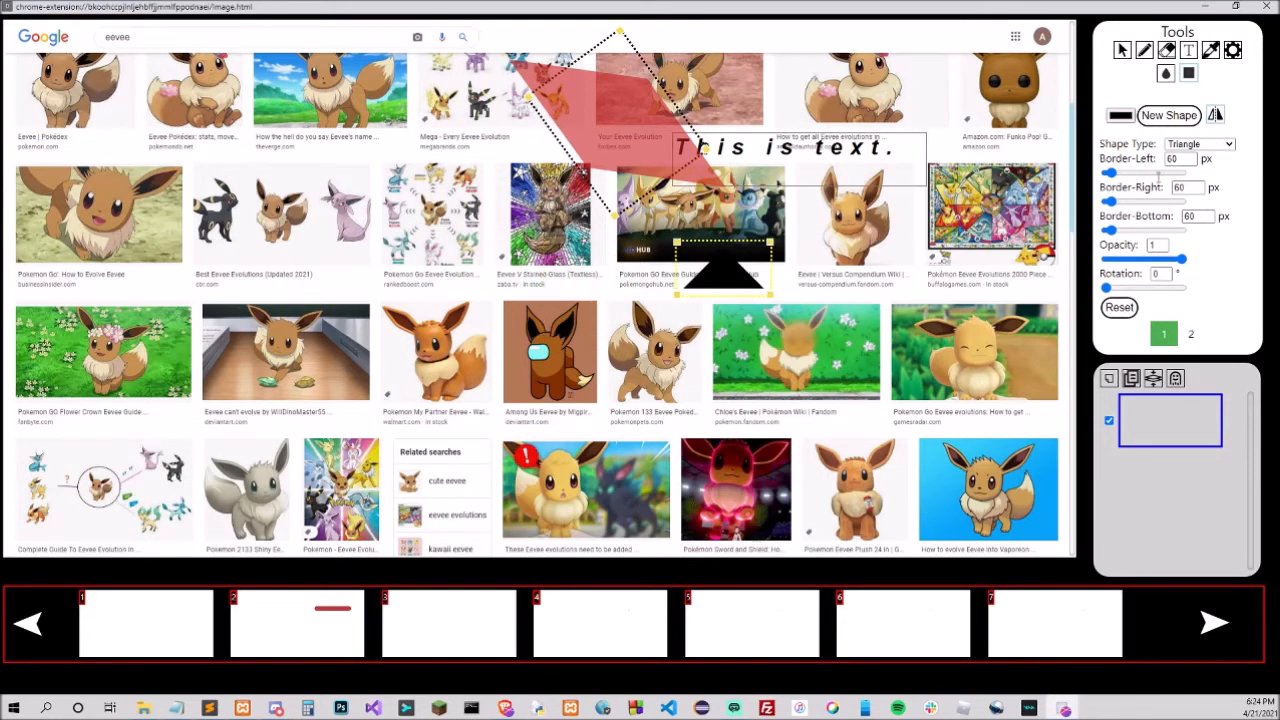
{"action": "left_click_drag", "start_coordinate": [770, 243], "coordinate": [805, 200]}
Change the black triangle's shape type to rectangle.
{"action": "left_click", "coordinate": [1183, 146]}
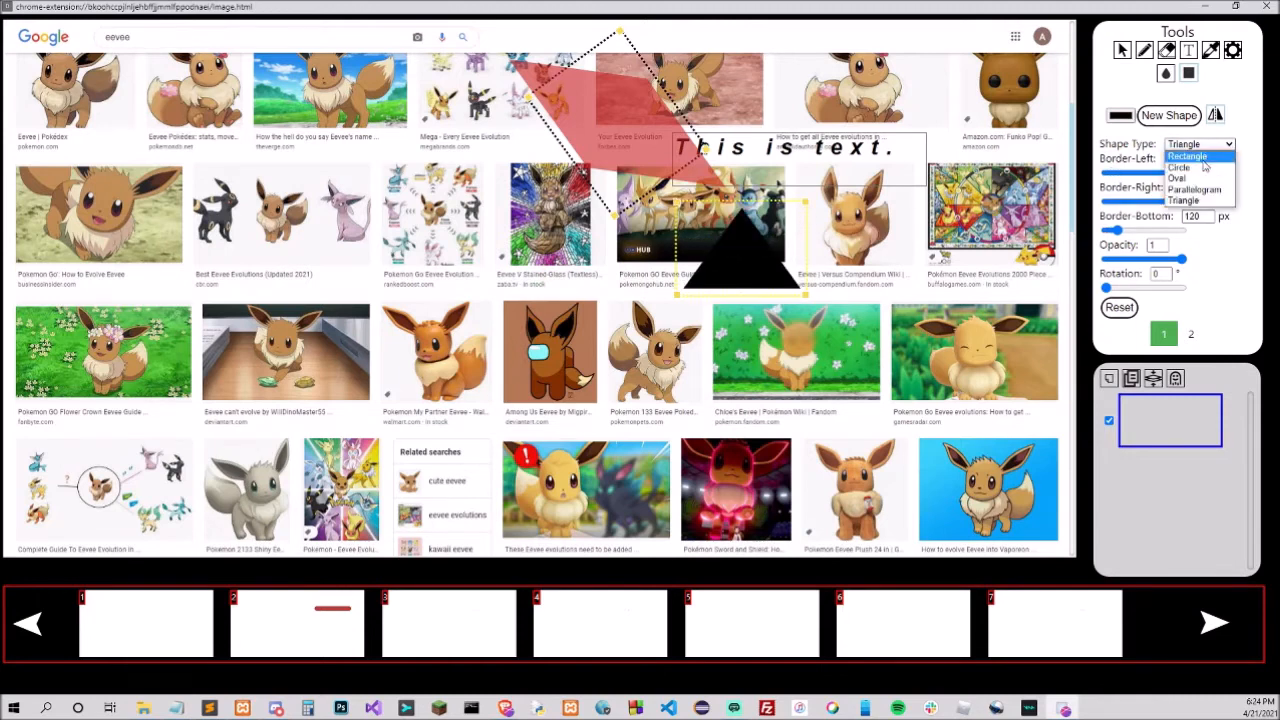
{"action": "left_click", "coordinate": [1187, 157]}
Select the red parallelogram, switch to the Pen tool and return to the Shape tool.
{"action": "left_click", "coordinate": [632, 146]}
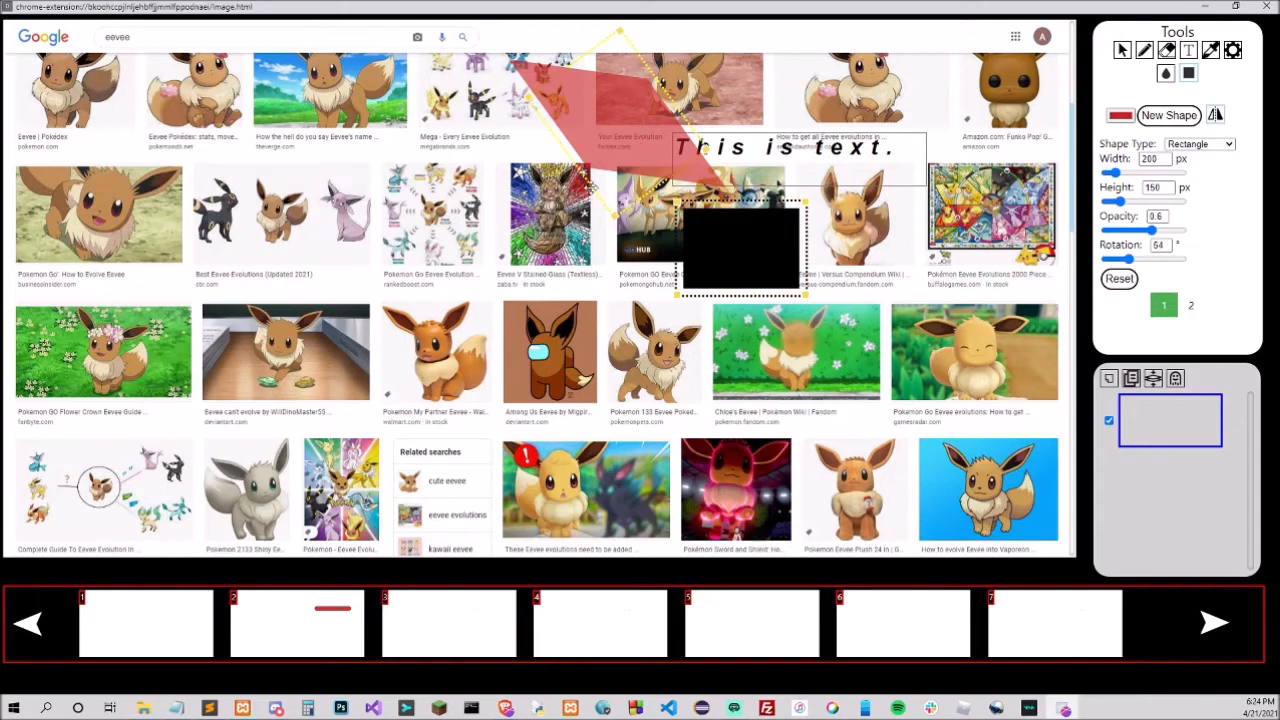
{"action": "key", "text": "p"}
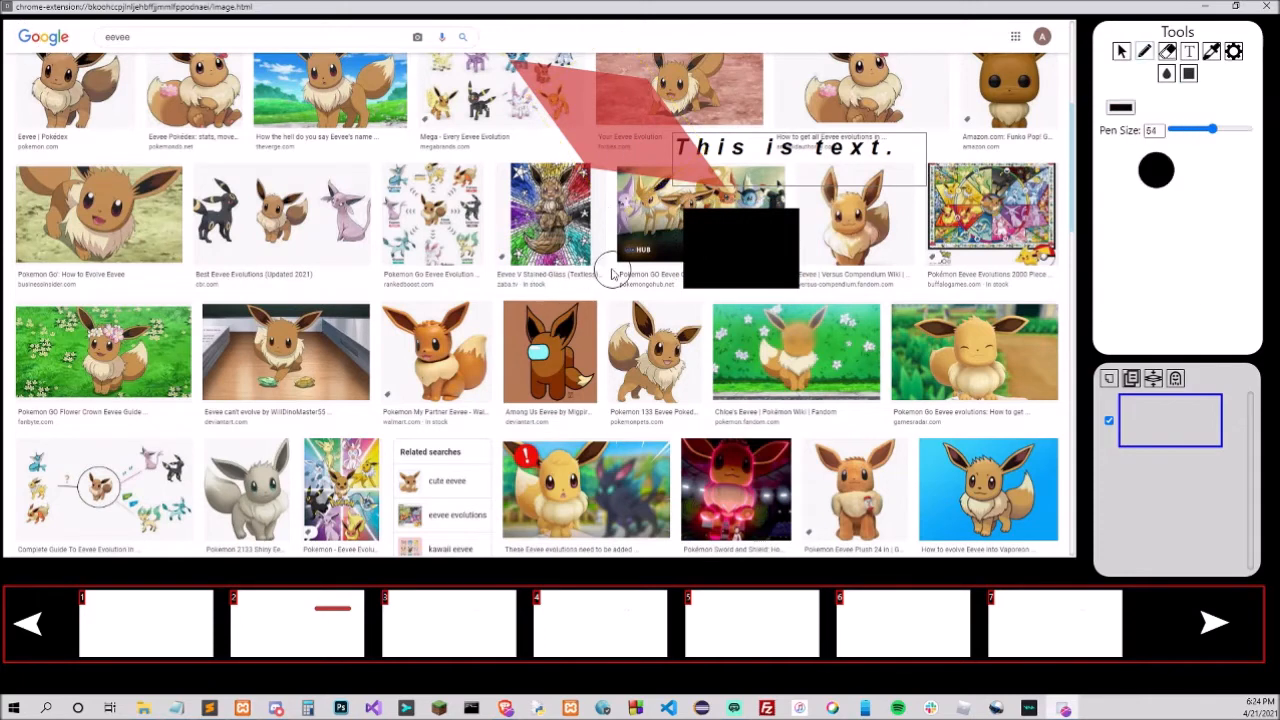
{"action": "left_click", "coordinate": [1188, 75]}
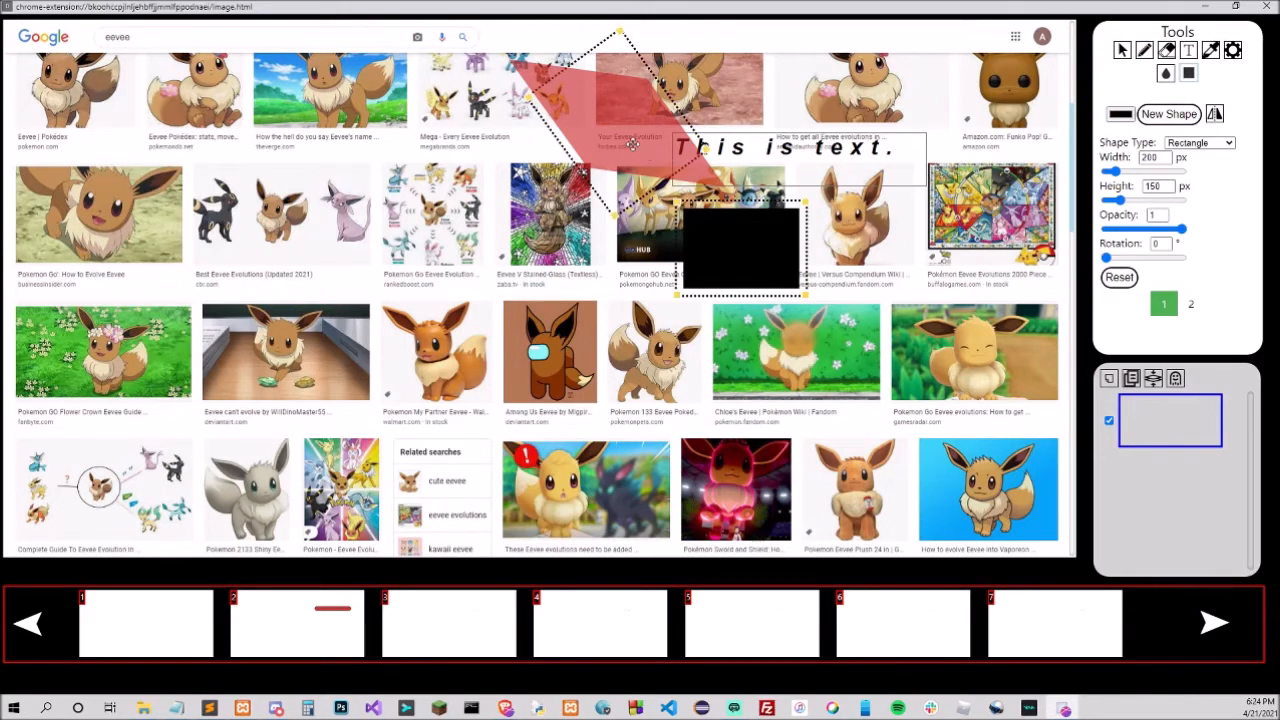
Move the black rectangle towards the Chloe's Eevee thumbnail and the red parallelogram down over the stained-glass Eevee thumbnail.
{"action": "left_click", "coordinate": [724, 233]}
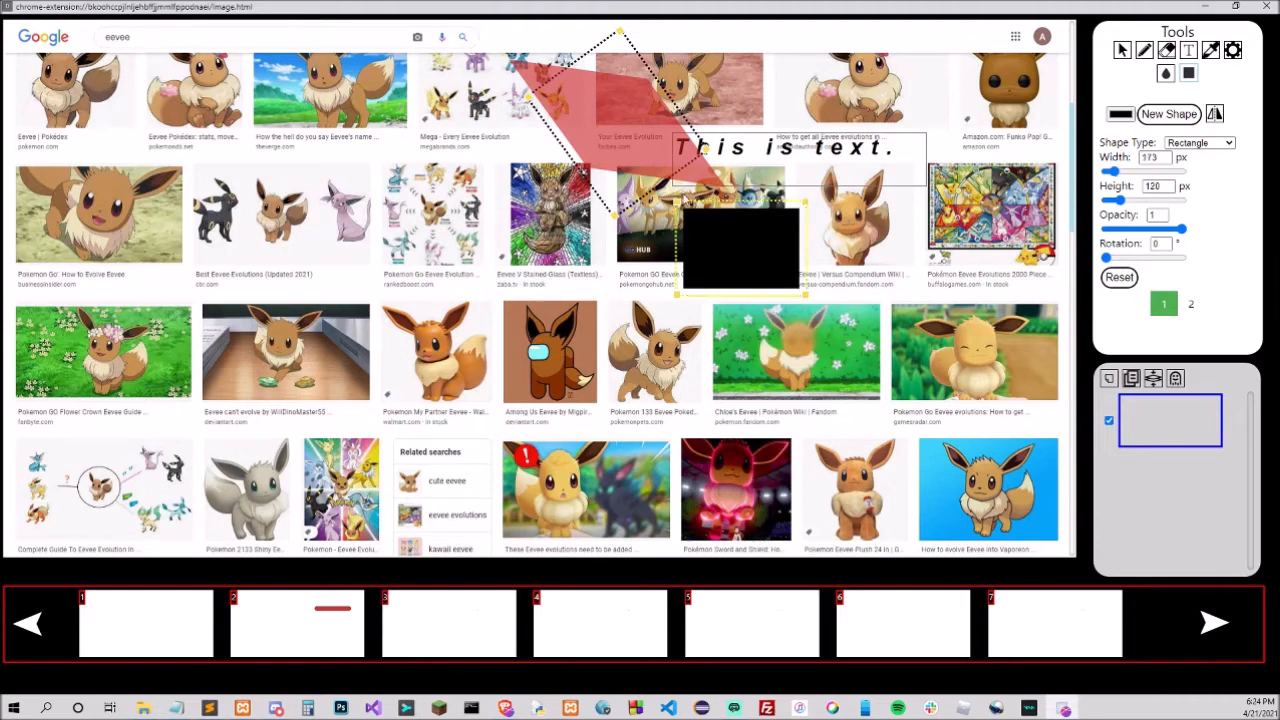
{"action": "left_click_drag", "start_coordinate": [690, 229], "coordinate": [746, 223]}
{"action": "left_click", "coordinate": [624, 127]}
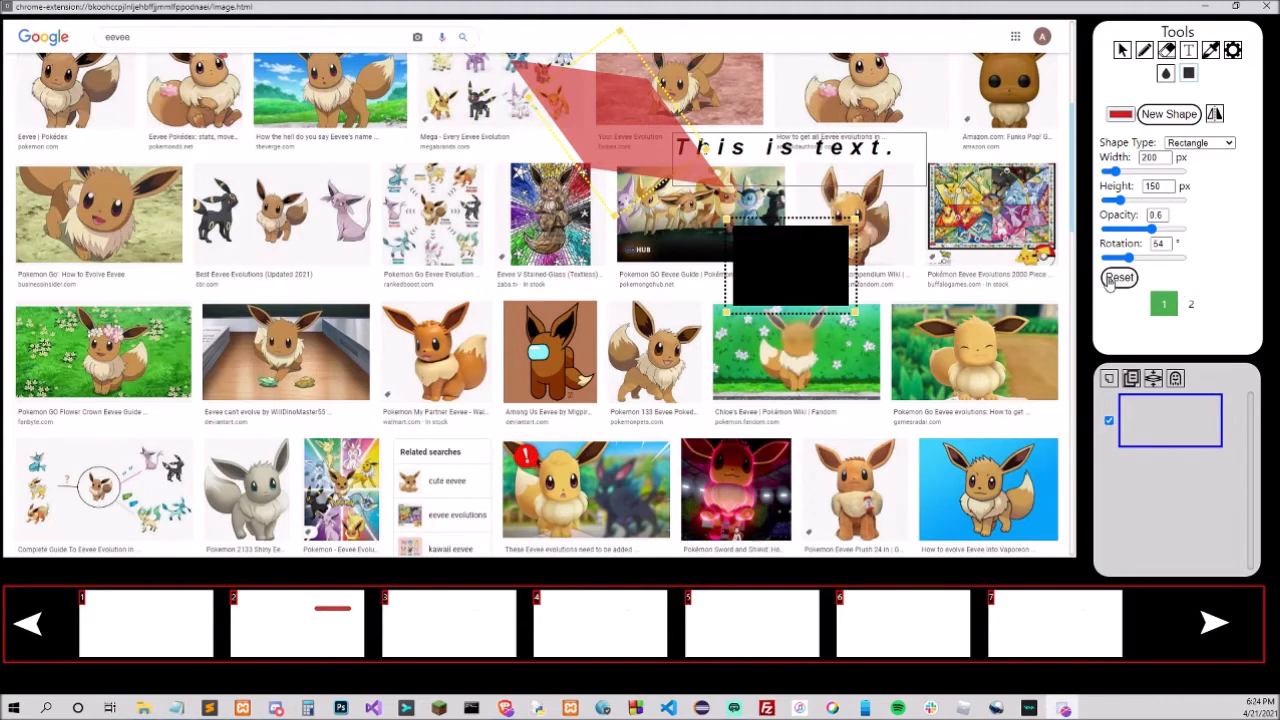
{"action": "left_click_drag", "start_coordinate": [612, 107], "coordinate": [577, 165]}
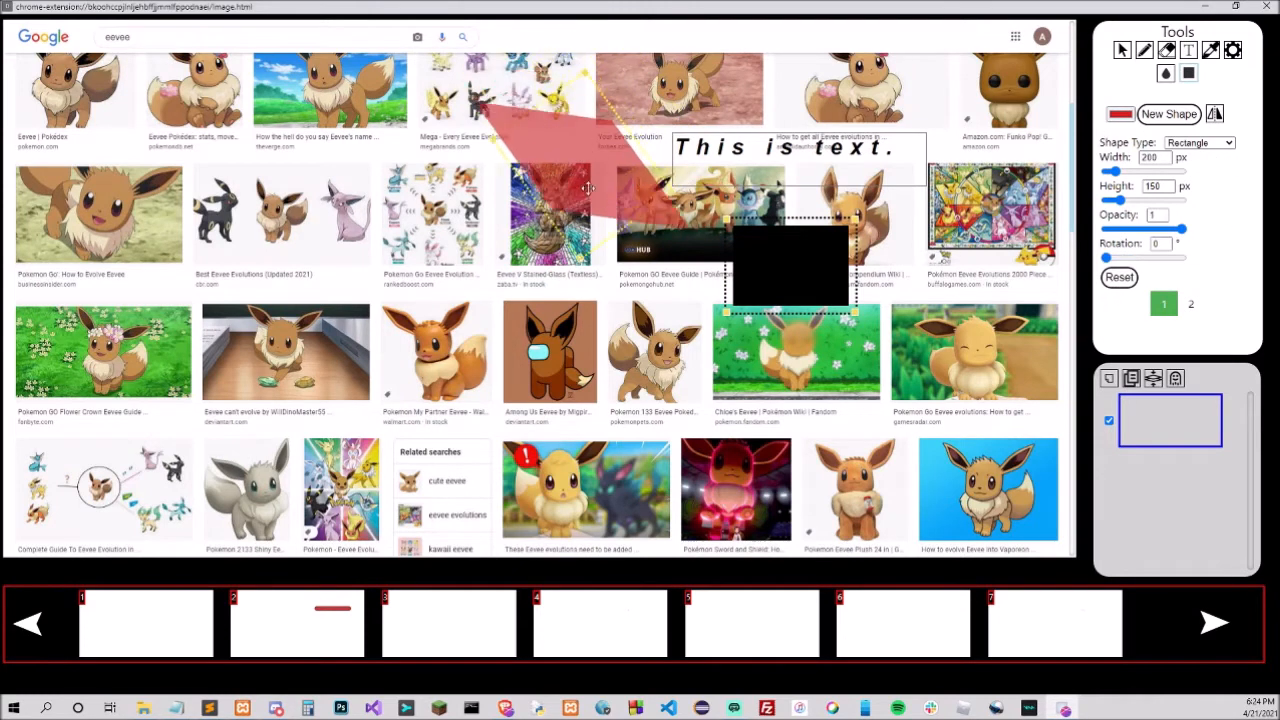
Shift the black rectangle slightly down and to the left, and rotate it about 35°.
{"action": "left_click", "coordinate": [808, 267]}
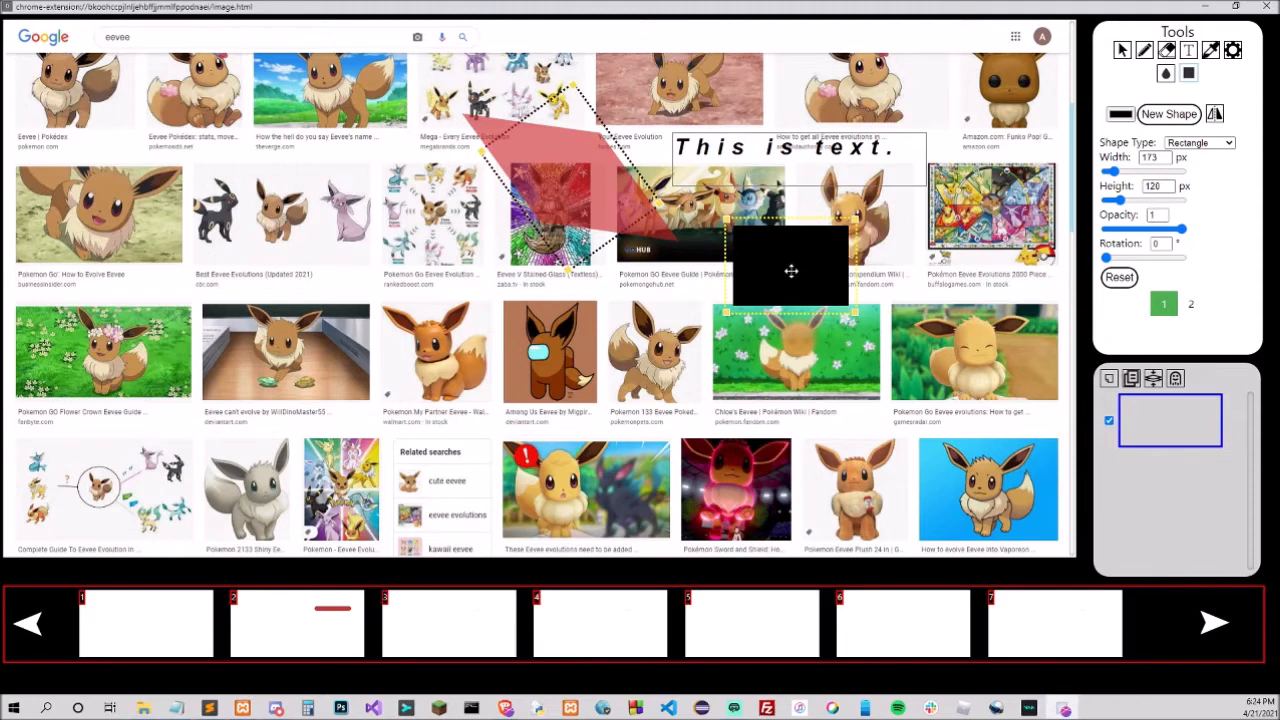
{"action": "left_click_drag", "start_coordinate": [791, 271], "coordinate": [764, 290]}
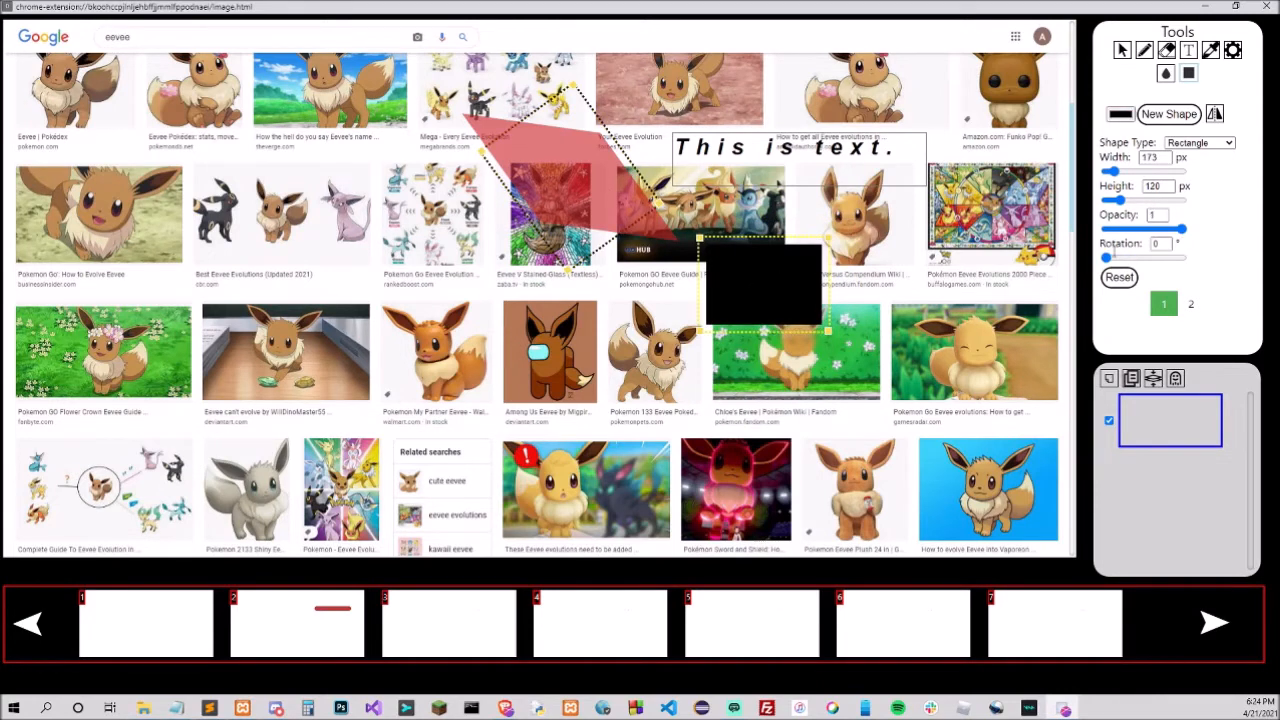
{"action": "left_click_drag", "start_coordinate": [1106, 257], "coordinate": [1121, 258]}
Change the red parallelogram's shape type to rectangle and move the rotated black rectangle slightly up and to the left.
{"action": "left_click", "coordinate": [590, 170]}
{"action": "left_click", "coordinate": [1200, 142]}
{"action": "left_click", "coordinate": [1197, 157]}
{"action": "left_click", "coordinate": [1200, 142]}
{"action": "left_click", "coordinate": [1195, 185]}
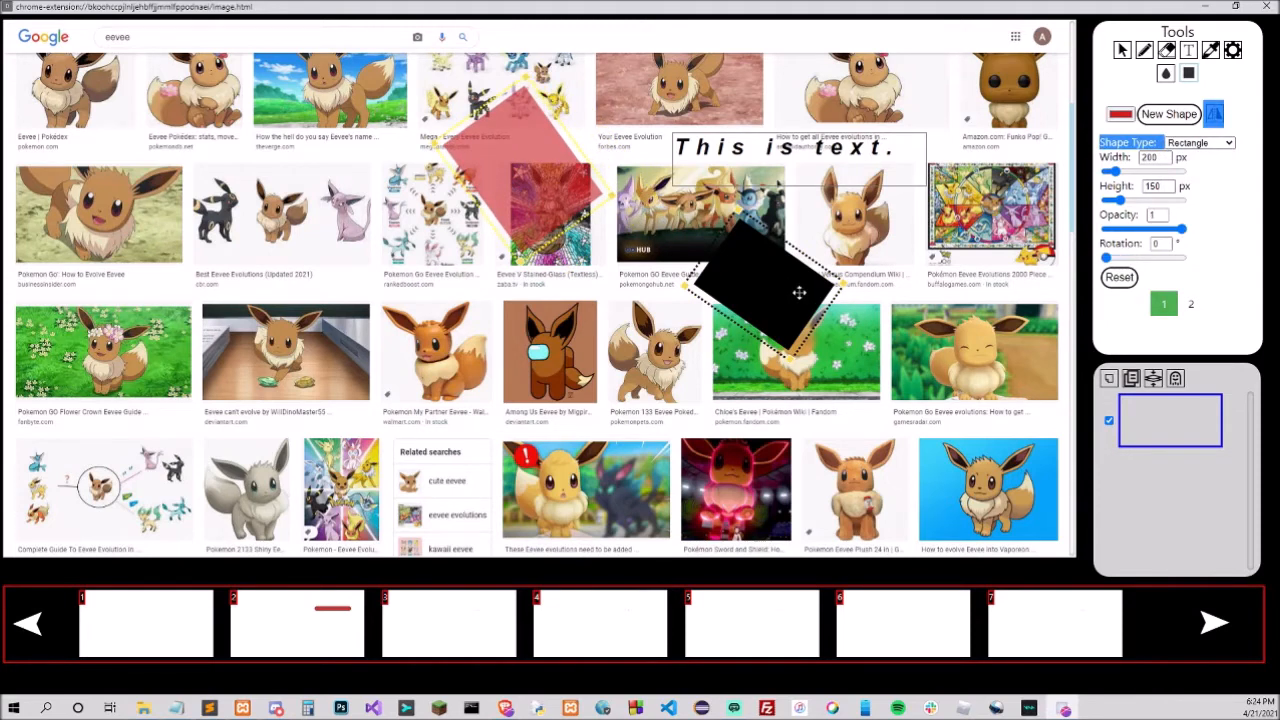
{"action": "left_click_drag", "start_coordinate": [799, 292], "coordinate": [764, 277]}
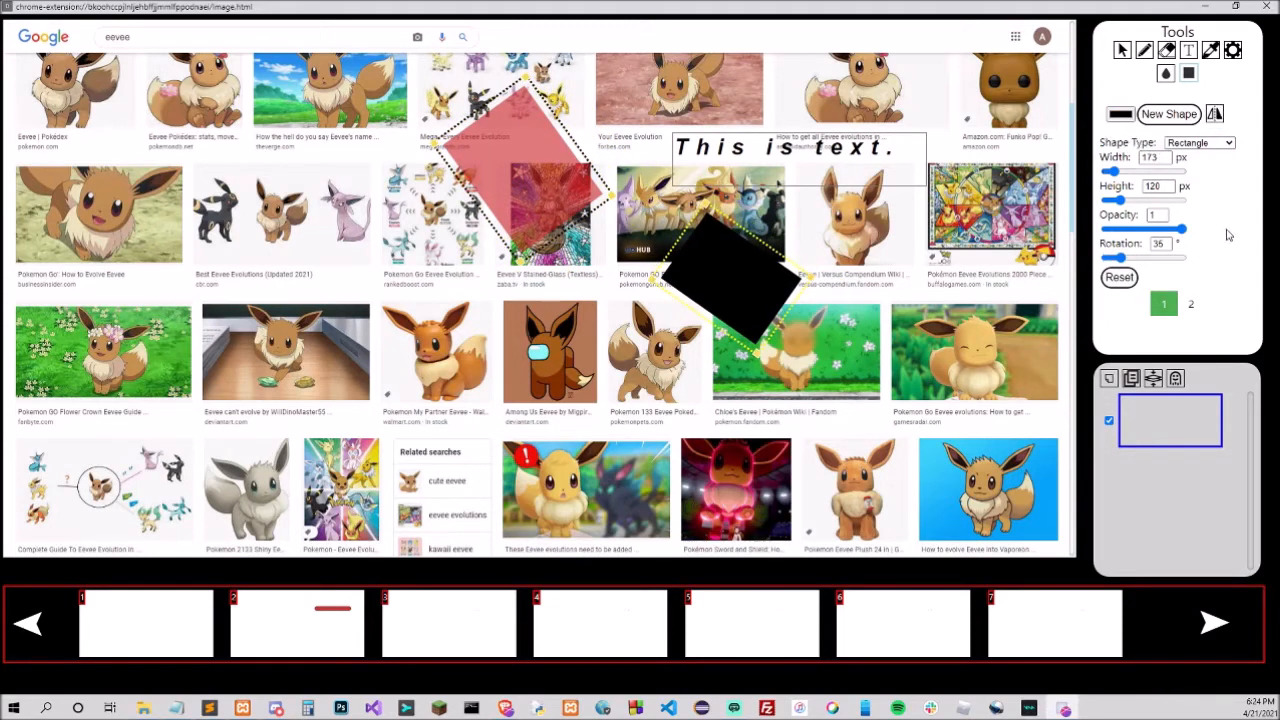
View the second page of shape settings and return to the first page.
{"action": "left_click", "coordinate": [1191, 303]}
{"action": "mouse_move", "coordinate": [1107, 150]}
{"action": "left_mouse_down"}
{"action": "mouse_move", "coordinate": [1118, 150]}
{"action": "mouse_move", "coordinate": [1117, 238]}
{"action": "mouse_move", "coordinate": [1104, 238]}
{"action": "mouse_move", "coordinate": [1096, 153]}
{"action": "left_mouse_up"}
{"action": "left_click", "coordinate": [1168, 300]}
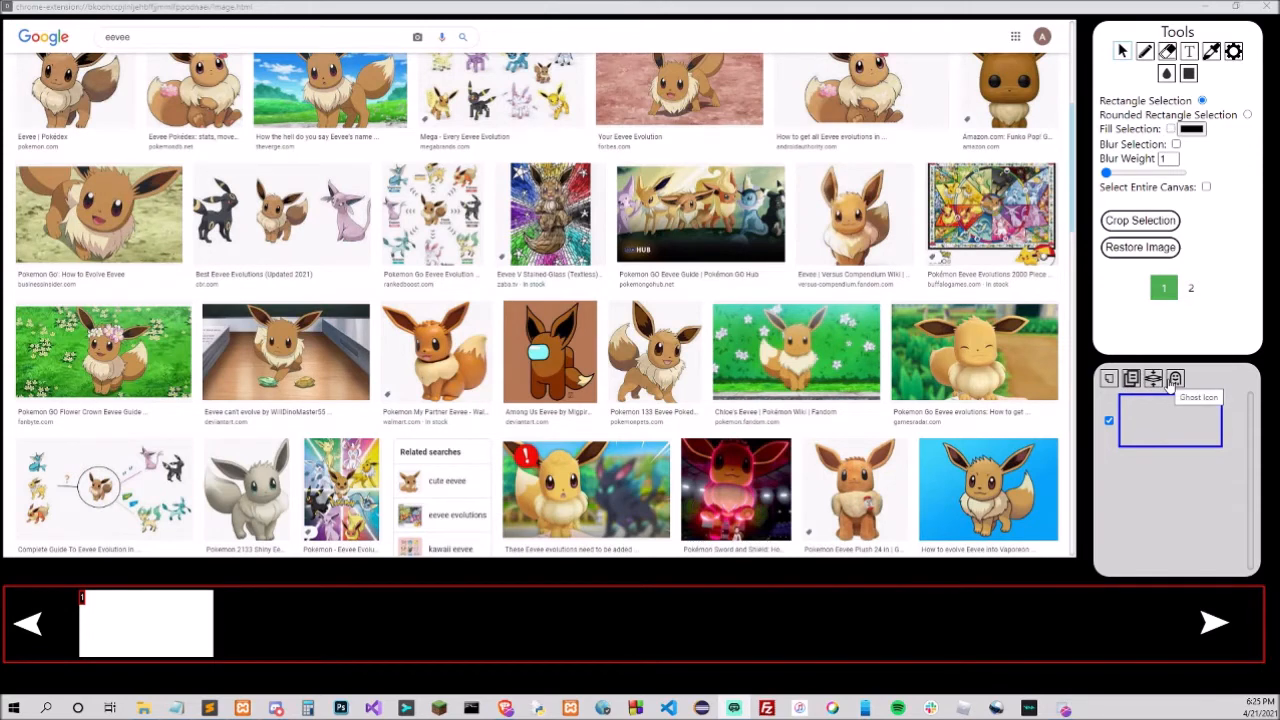
Draw a horizontal black pen stroke of size 61 above the Eevee Versus Compendium thumbnail.
{"action": "left_click", "coordinate": [1143, 54]}
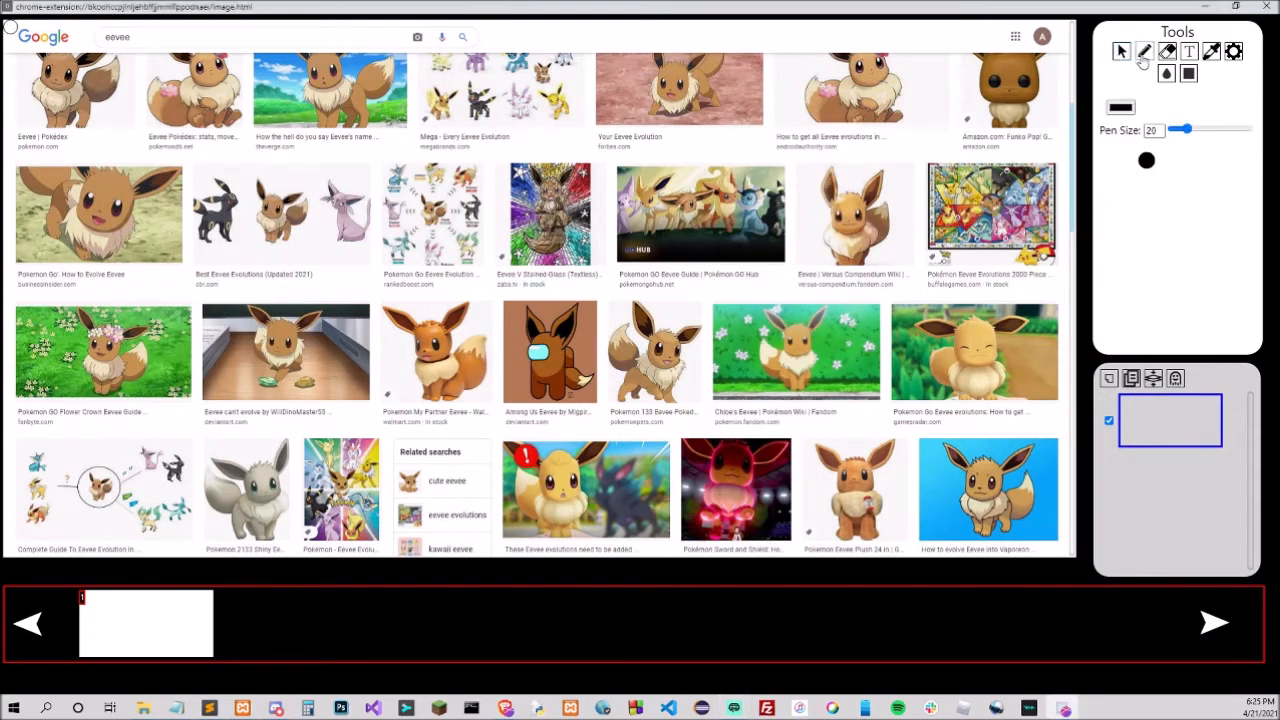
{"action": "left_click_drag", "start_coordinate": [1177, 134], "coordinate": [1220, 137]}
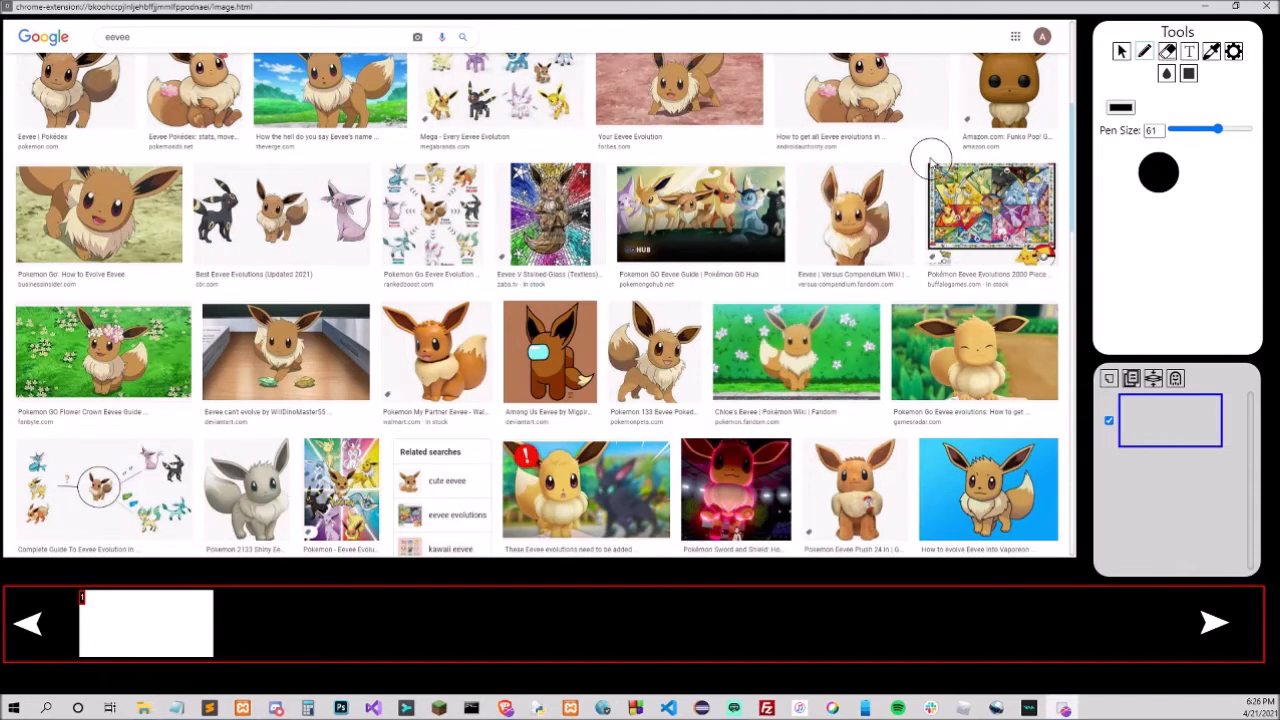
{"action": "left_click_drag", "start_coordinate": [952, 150], "coordinate": [758, 152]}
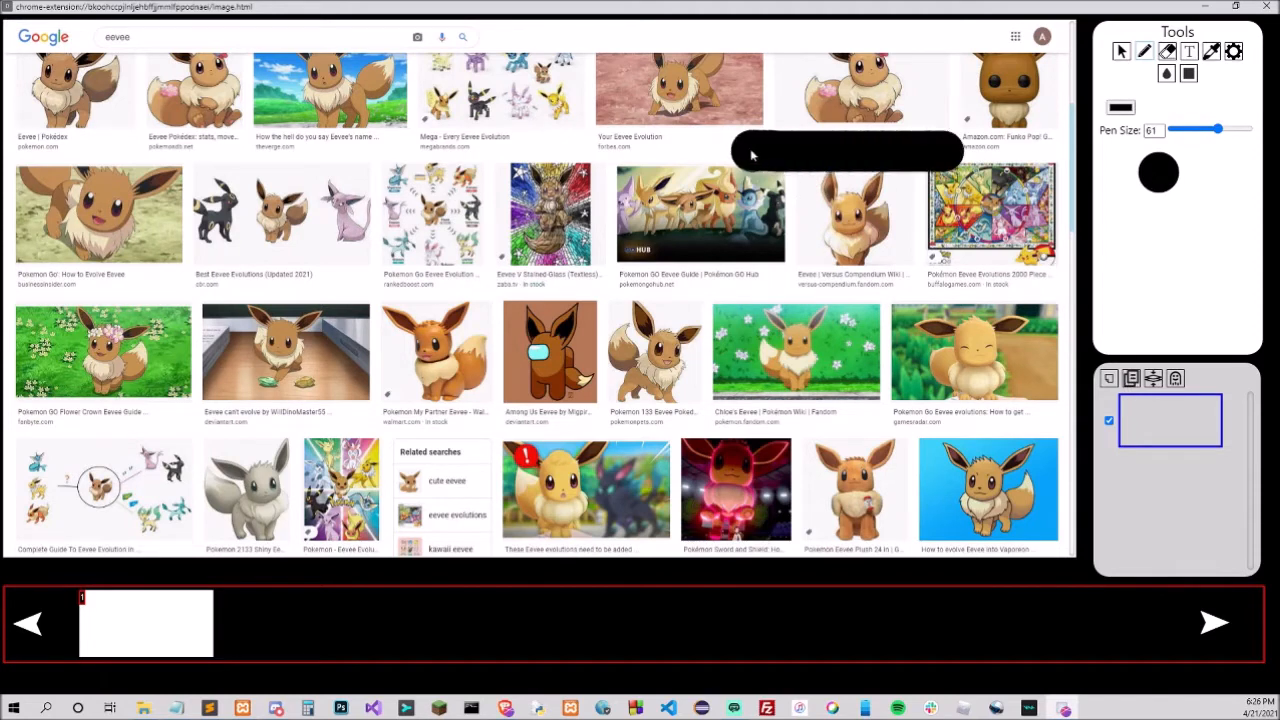
Duplicate the layer and draw a vertical black stroke across the horizontal one on the copy to form a plus sign.
{"action": "left_click", "coordinate": [1131, 379]}
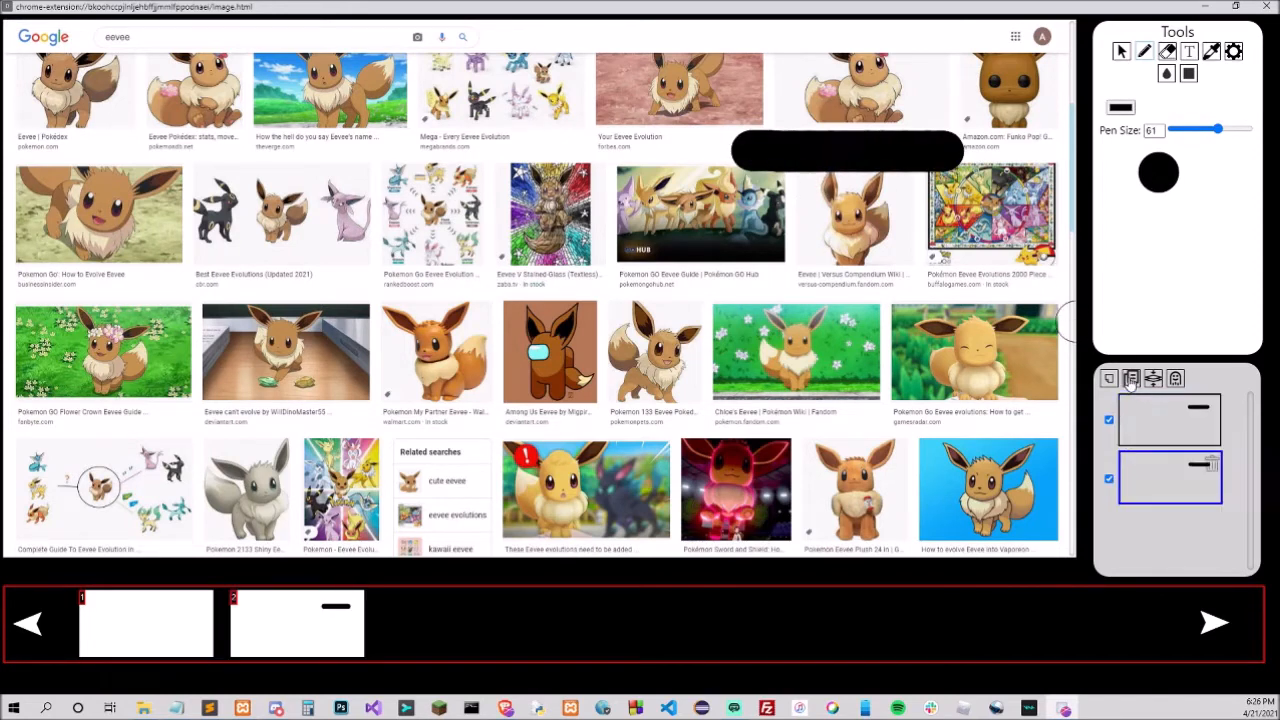
{"action": "left_click", "coordinate": [1151, 494]}
{"action": "left_click_drag", "start_coordinate": [846, 68], "coordinate": [846, 186]}
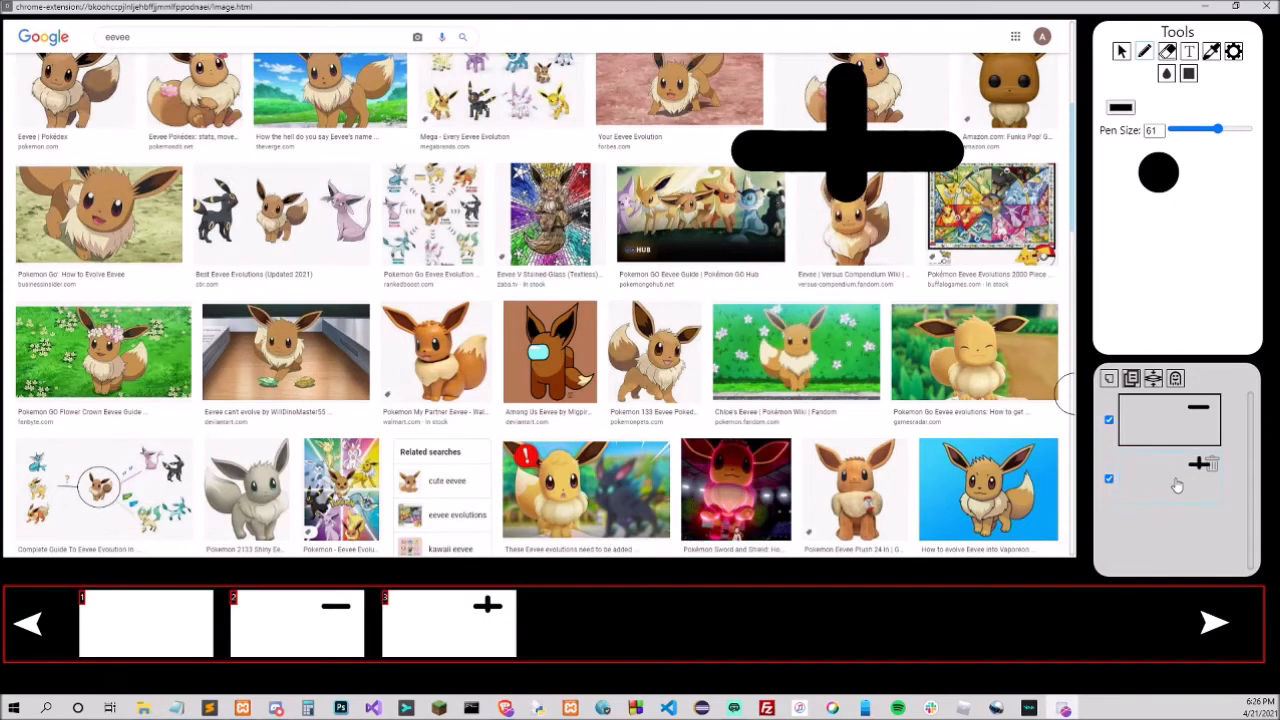
Hide the plus-sign layer and the horizontal-stroke layer, and make both visible again.
{"action": "left_click", "coordinate": [1110, 480]}
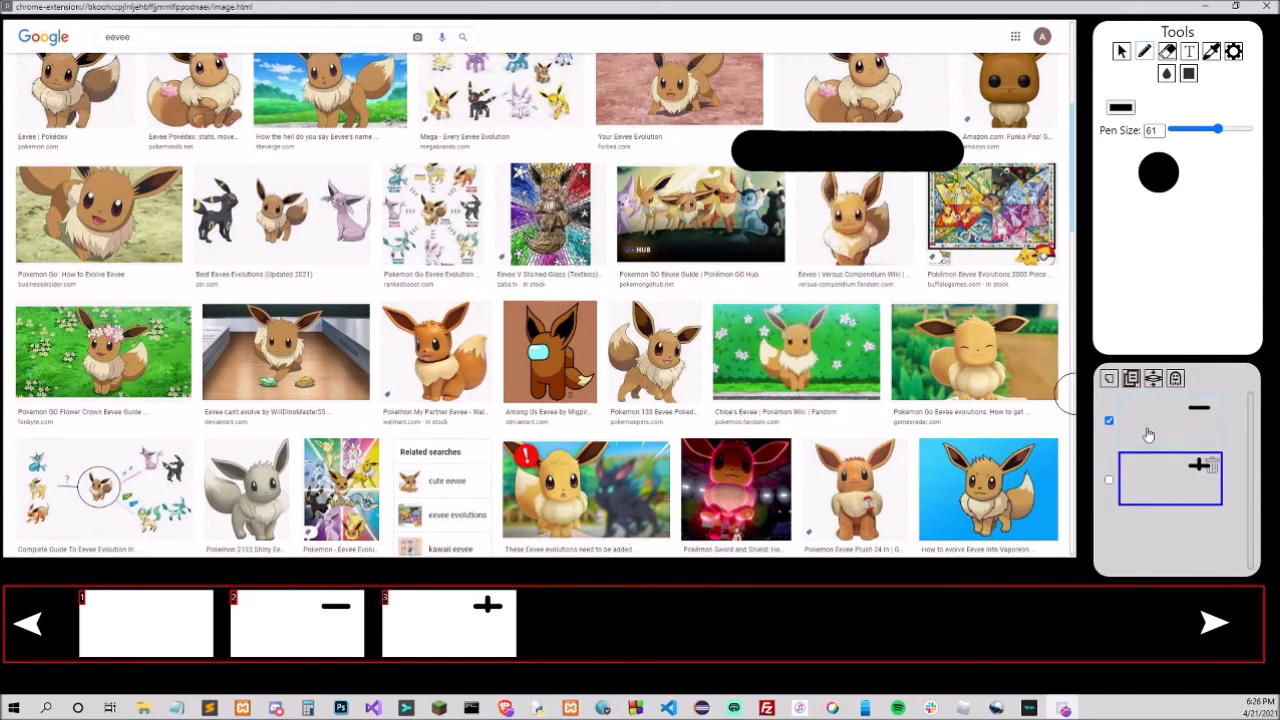
{"action": "left_click", "coordinate": [1110, 480]}
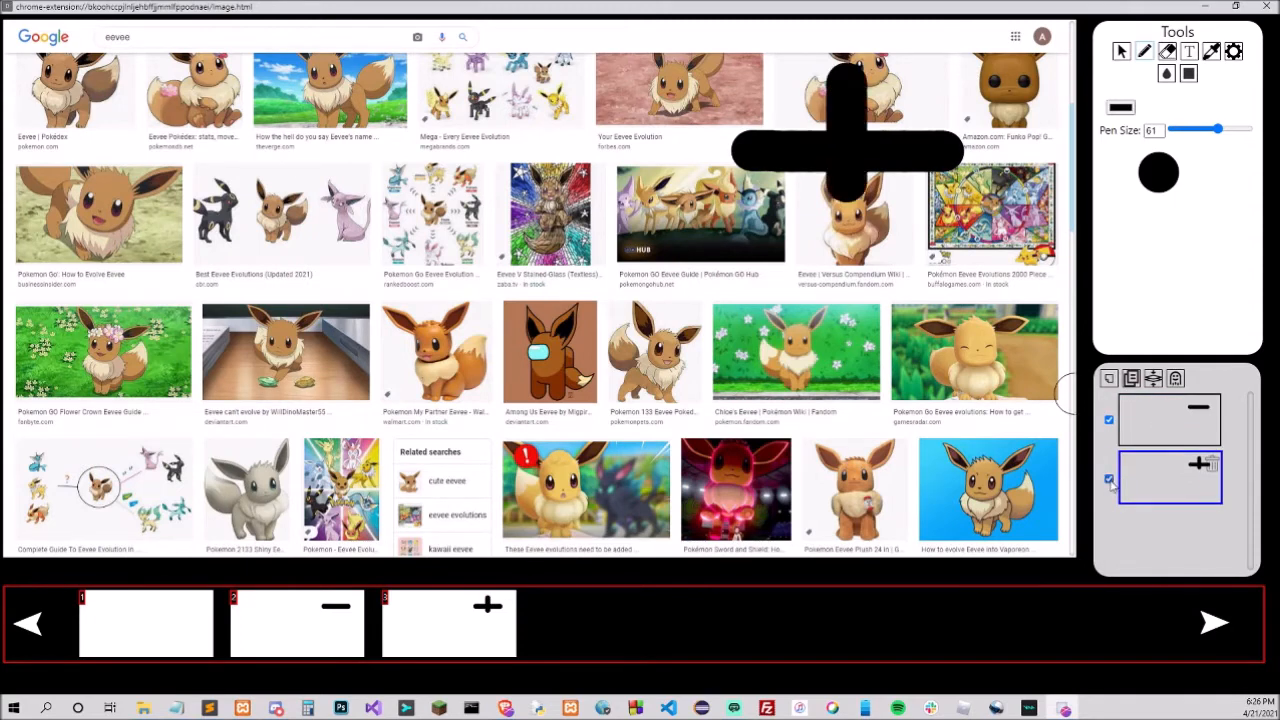
{"action": "left_click", "coordinate": [1110, 480]}
{"action": "left_click", "coordinate": [1109, 421]}
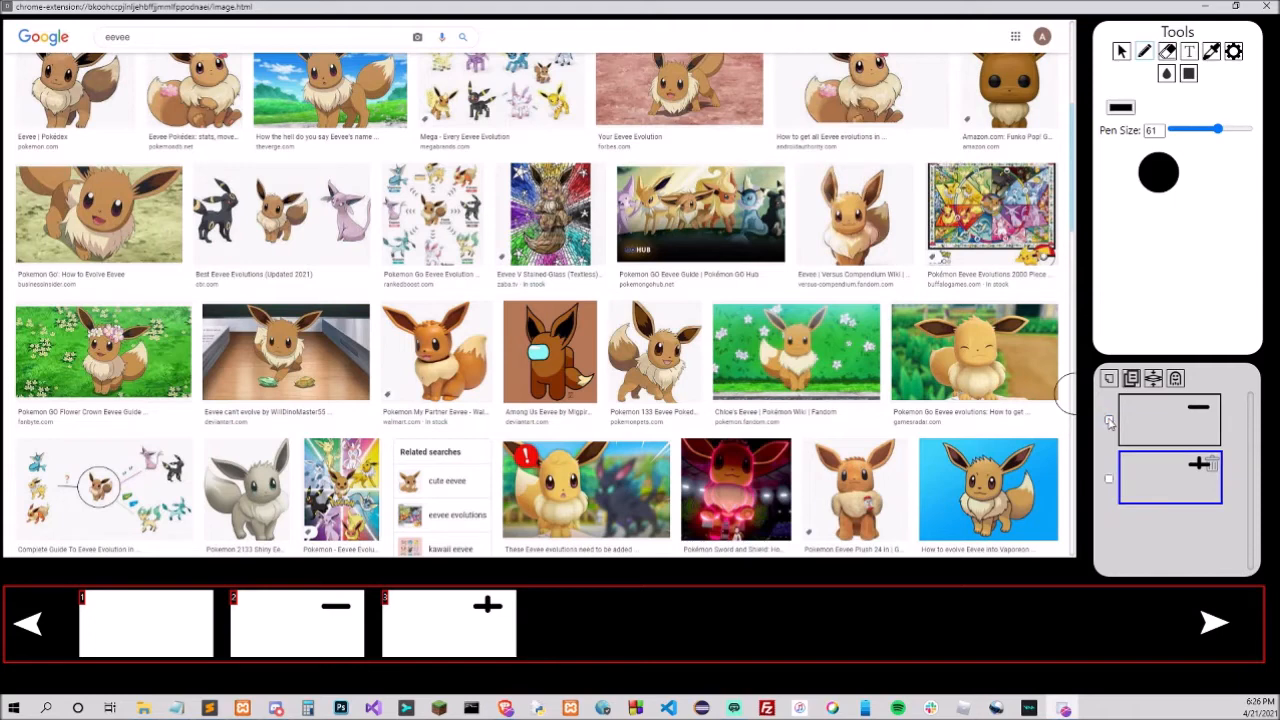
{"action": "left_click", "coordinate": [1110, 481]}
{"action": "left_click", "coordinate": [1109, 421]}
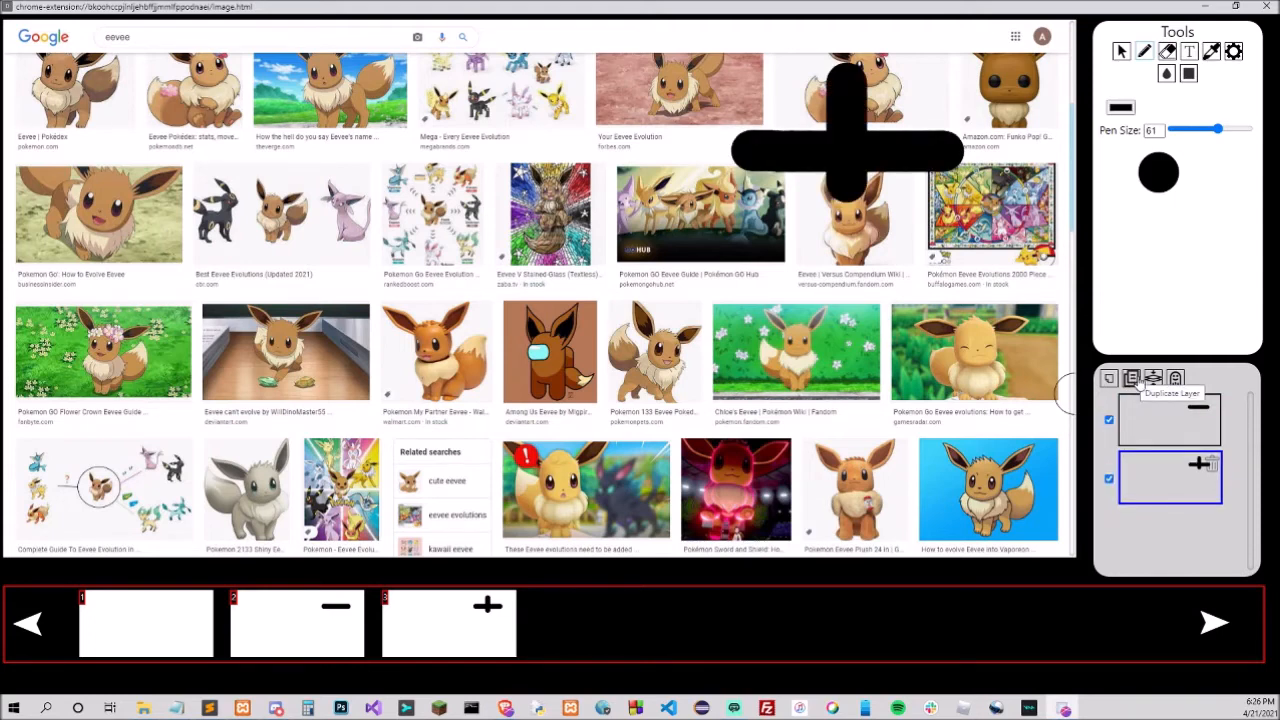
Set the pen colour to red and draw a vertical stroke beside the Mega evolutions thumbnail on the plus-sign layer.
{"action": "left_click", "coordinate": [1121, 107]}
{"action": "left_click", "coordinate": [1194, 158]}
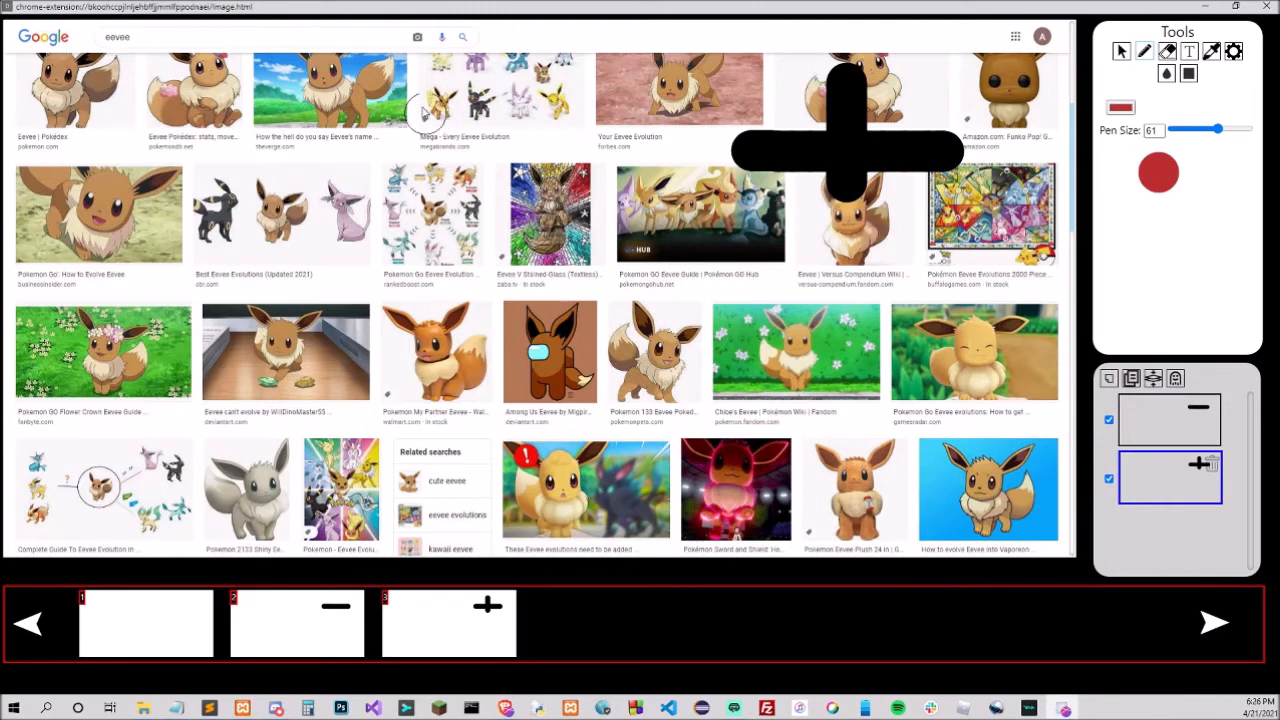
{"action": "left_click_drag", "start_coordinate": [412, 100], "coordinate": [410, 180]}
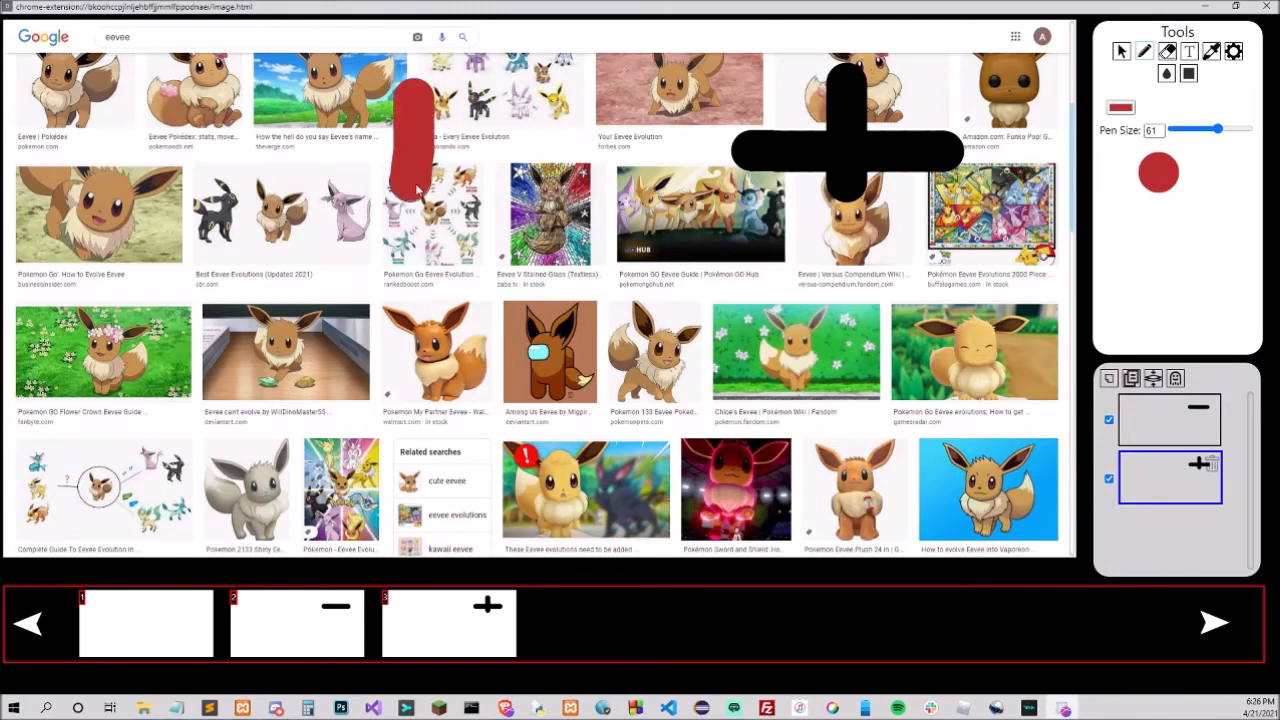
Add a new layer and draw a second vertical red stroke to the right of the first one.
{"action": "left_click", "coordinate": [1108, 378]}
{"action": "left_click_drag", "start_coordinate": [530, 88], "coordinate": [520, 188]}
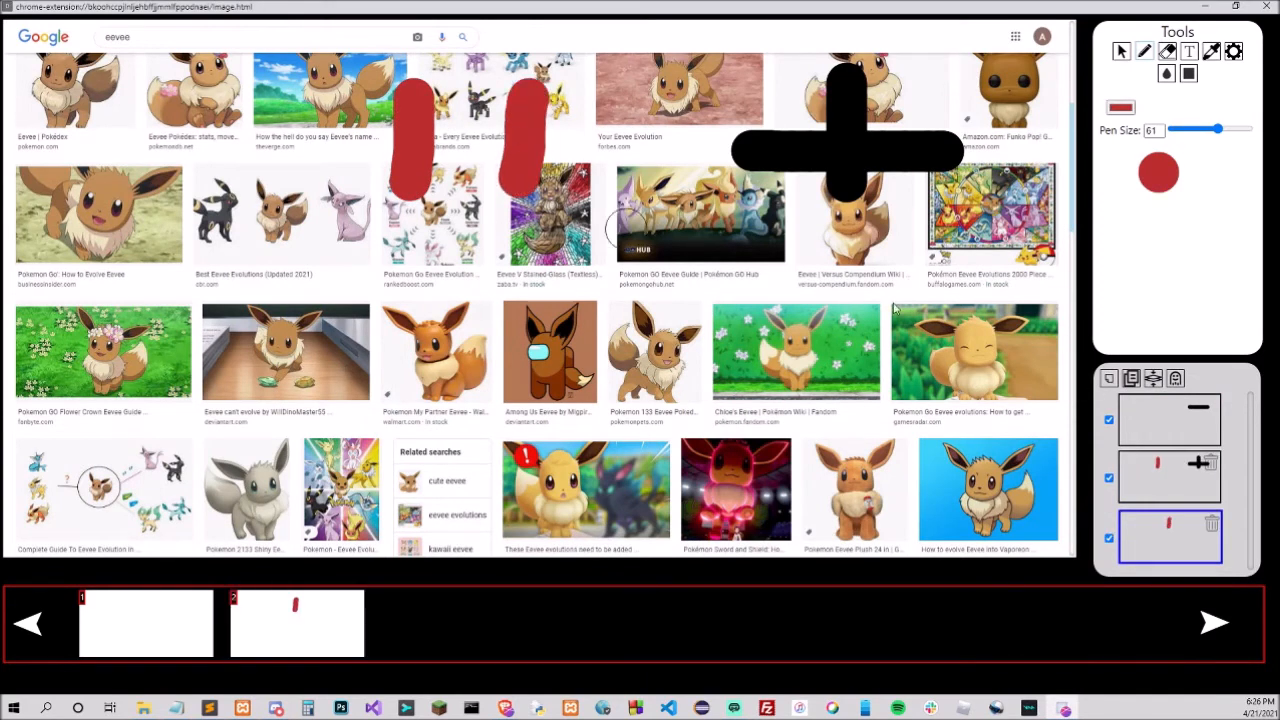
Draw a wide curved red smile below the two vertical red strokes on its own layer.
{"action": "mouse_move", "coordinate": [345, 215]}
{"action": "left_mouse_down"}
{"action": "mouse_move", "coordinate": [386, 296]}
{"action": "mouse_move", "coordinate": [665, 240]}
{"action": "left_mouse_up"}
{"action": "scroll", "coordinate": [1160, 461], "scroll_direction": "down", "scroll_amount": 2}
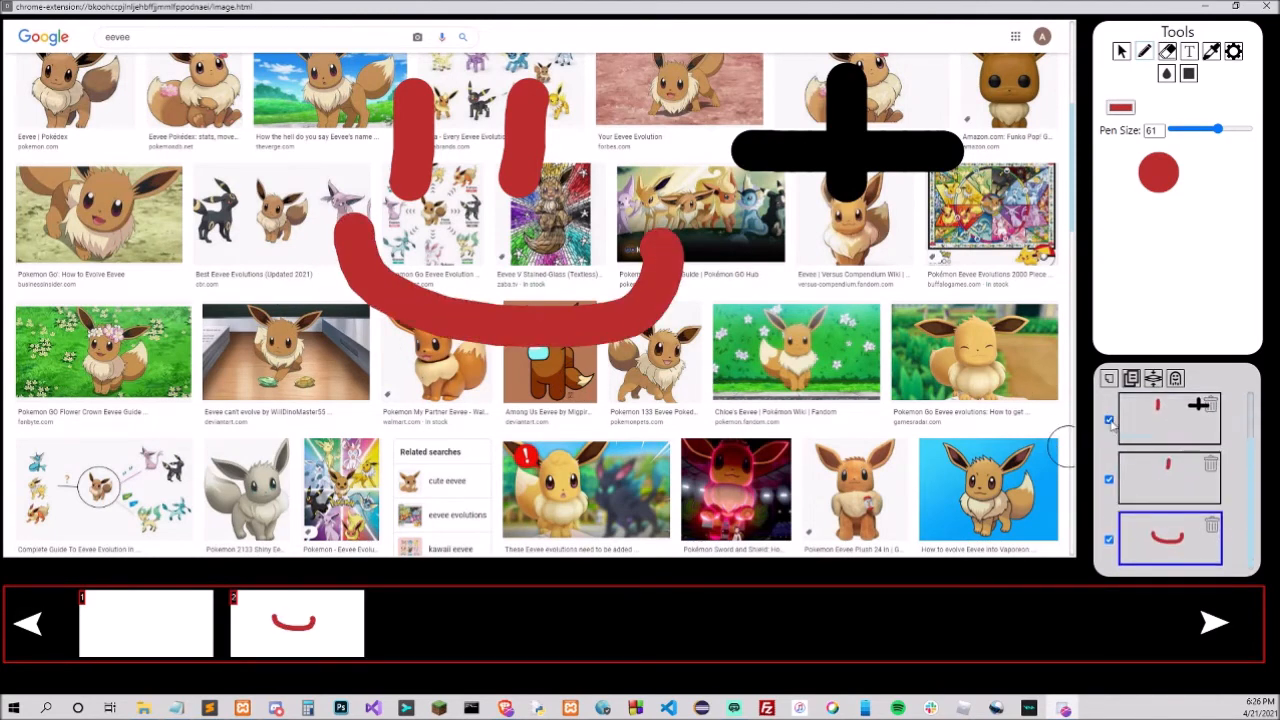
Exclude the horizontal-stroke layer and merge the plus-sign, second red stroke and smile layers into one.
{"action": "left_click_drag", "start_coordinate": [1163, 425], "coordinate": [1160, 478]}
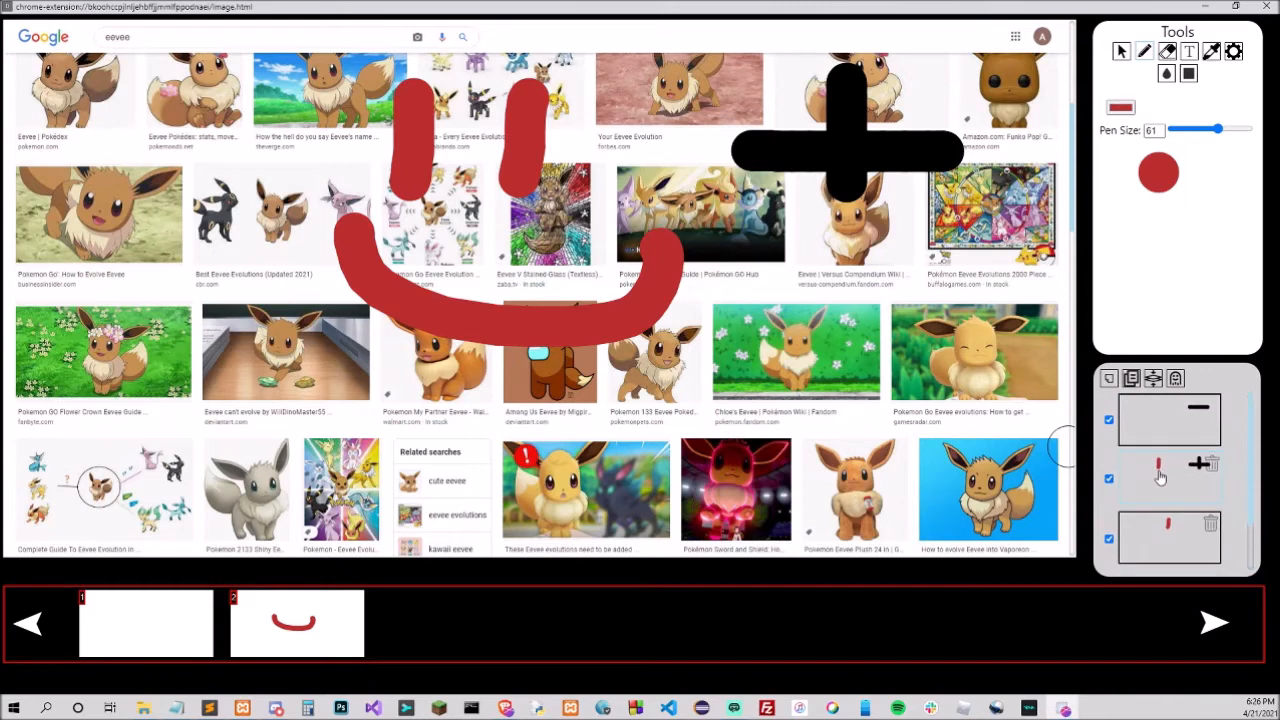
{"action": "left_click", "coordinate": [1109, 421]}
{"action": "scroll", "coordinate": [1131, 437], "scroll_direction": "down", "scroll_amount": 1}
{"action": "scroll", "coordinate": [1131, 437], "scroll_direction": "up", "scroll_amount": 1}
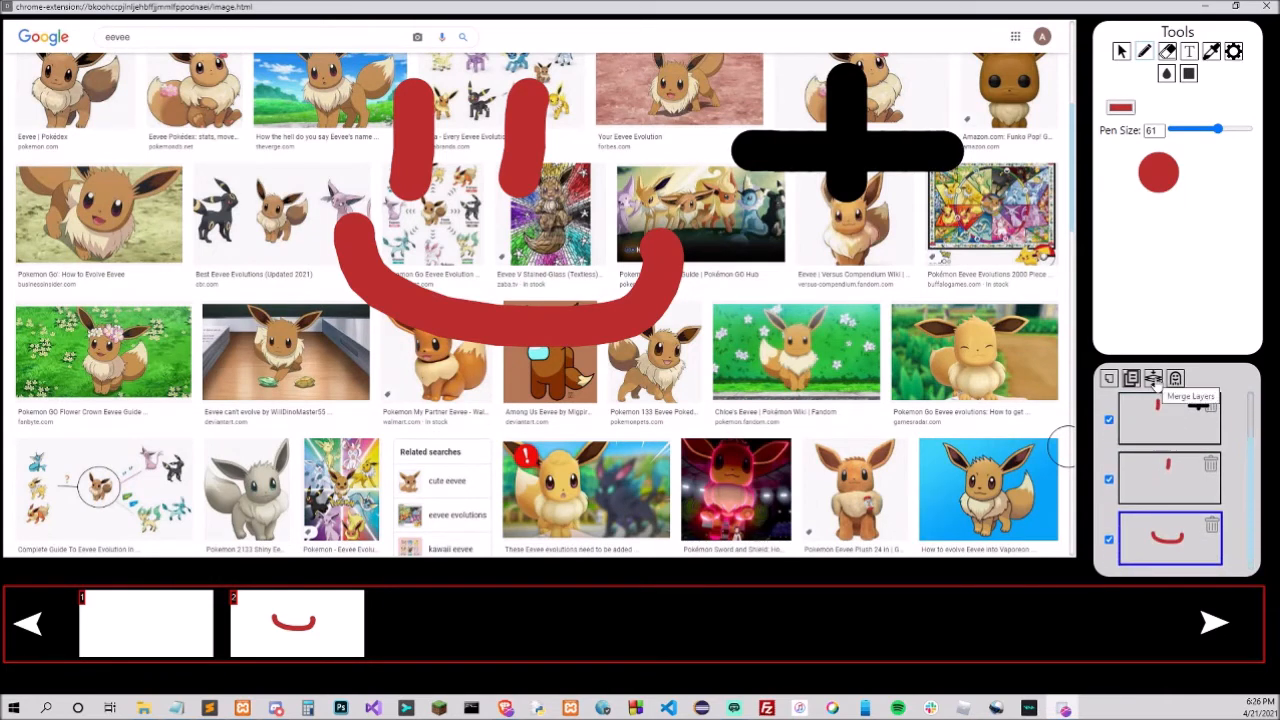
{"action": "scroll", "coordinate": [1141, 512], "scroll_direction": "up", "scroll_amount": 1}
{"action": "scroll", "coordinate": [1143, 507], "scroll_direction": "down", "scroll_amount": 1}
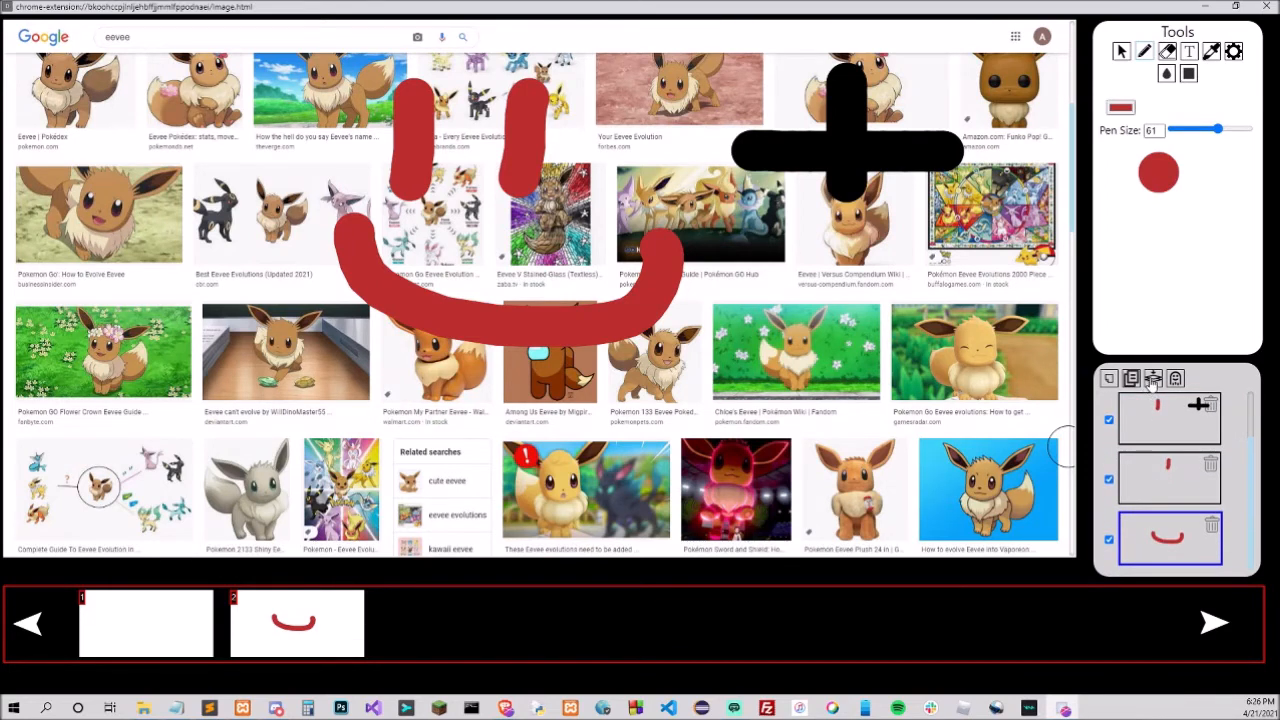
{"action": "left_click", "coordinate": [1153, 378]}
{"action": "scroll", "coordinate": [1157, 490], "scroll_direction": "up", "scroll_amount": 1}
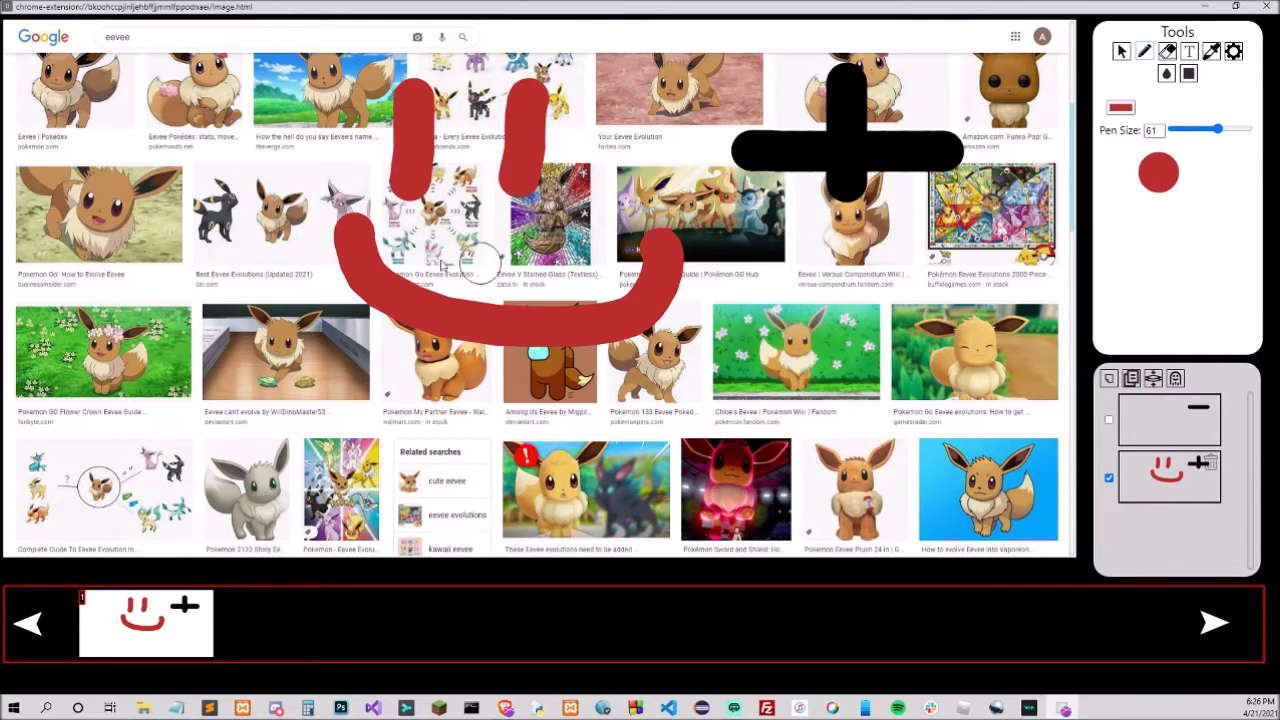
Duplicate the merged smiley layer, add a blank layer and make the new layers visible.
{"action": "left_click", "coordinate": [1130, 378]}
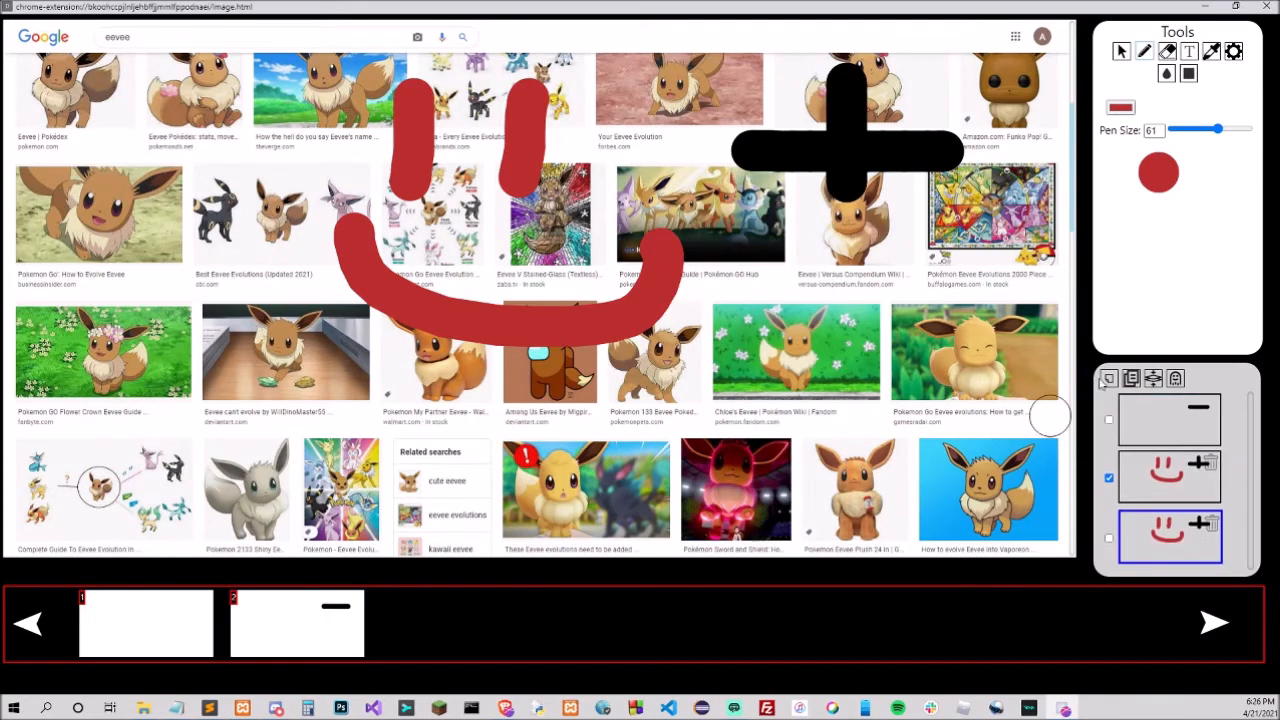
{"action": "left_click", "coordinate": [1110, 380]}
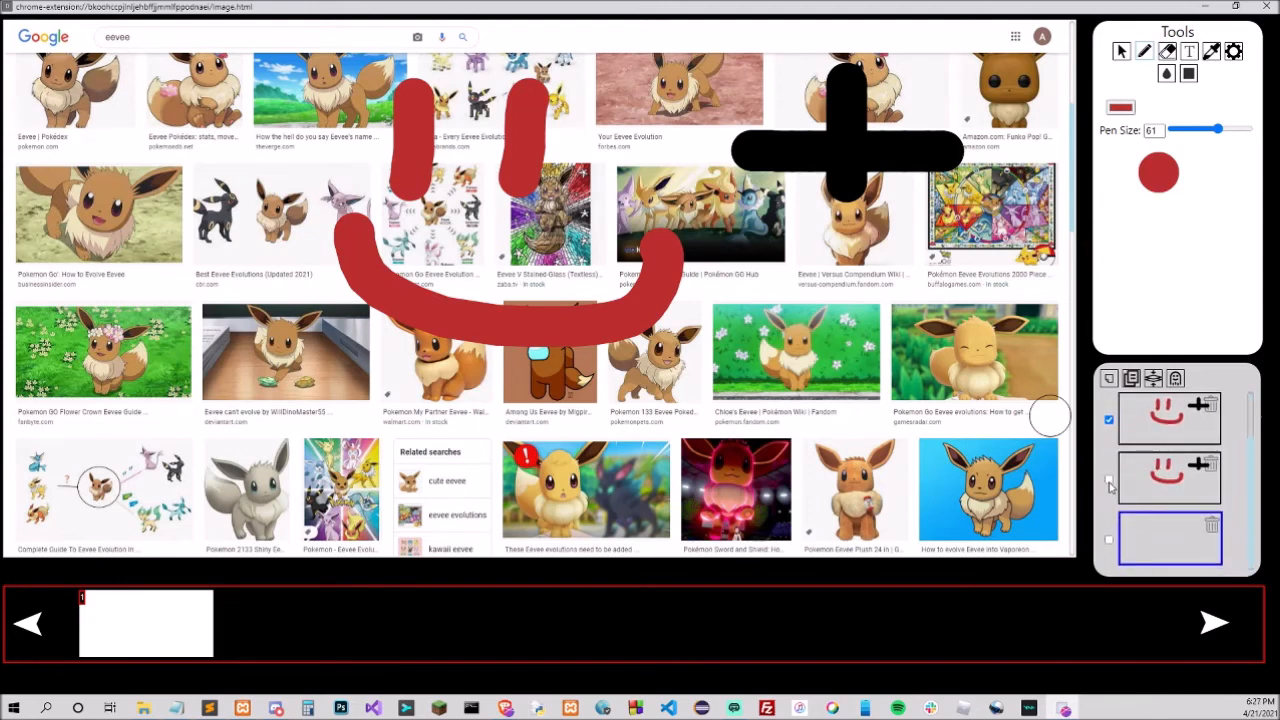
{"action": "left_click", "coordinate": [1110, 542]}
{"action": "scroll", "coordinate": [1145, 518], "scroll_direction": "up", "scroll_amount": 1}
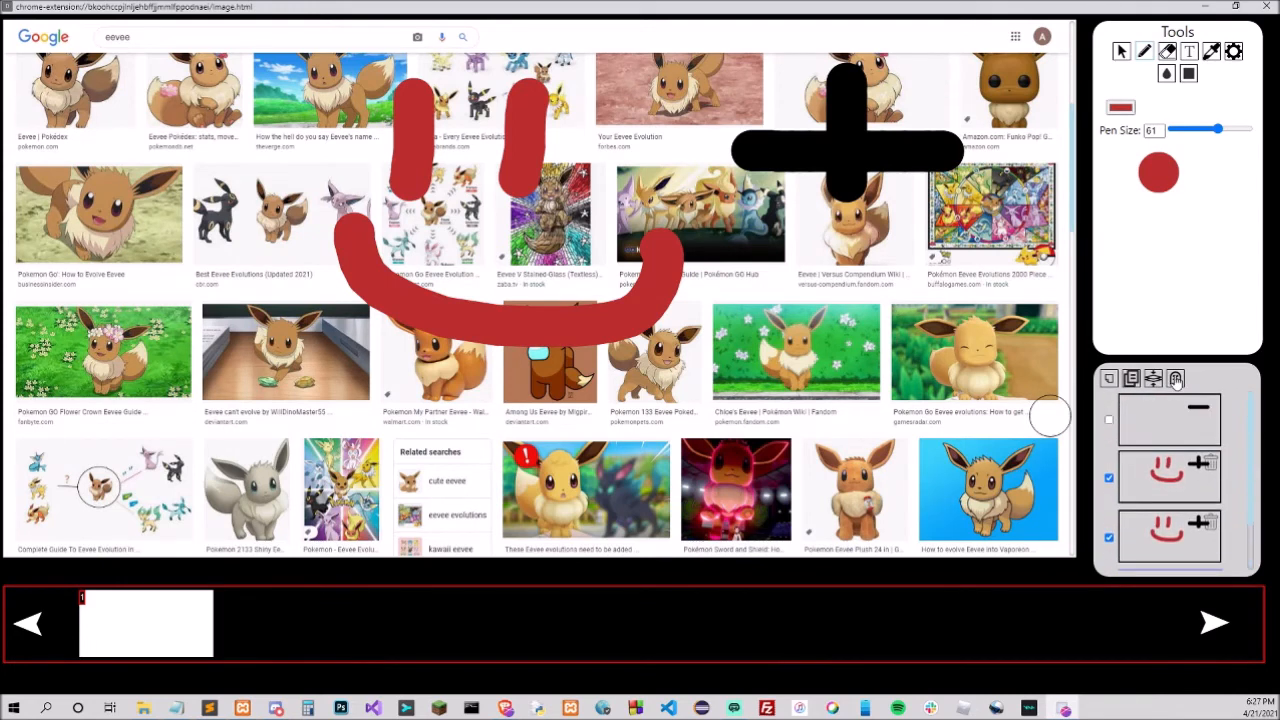
Turn on layer ghosting and switch between the horizontal-stroke layer and the first smiley layer.
{"action": "left_click", "coordinate": [1176, 379]}
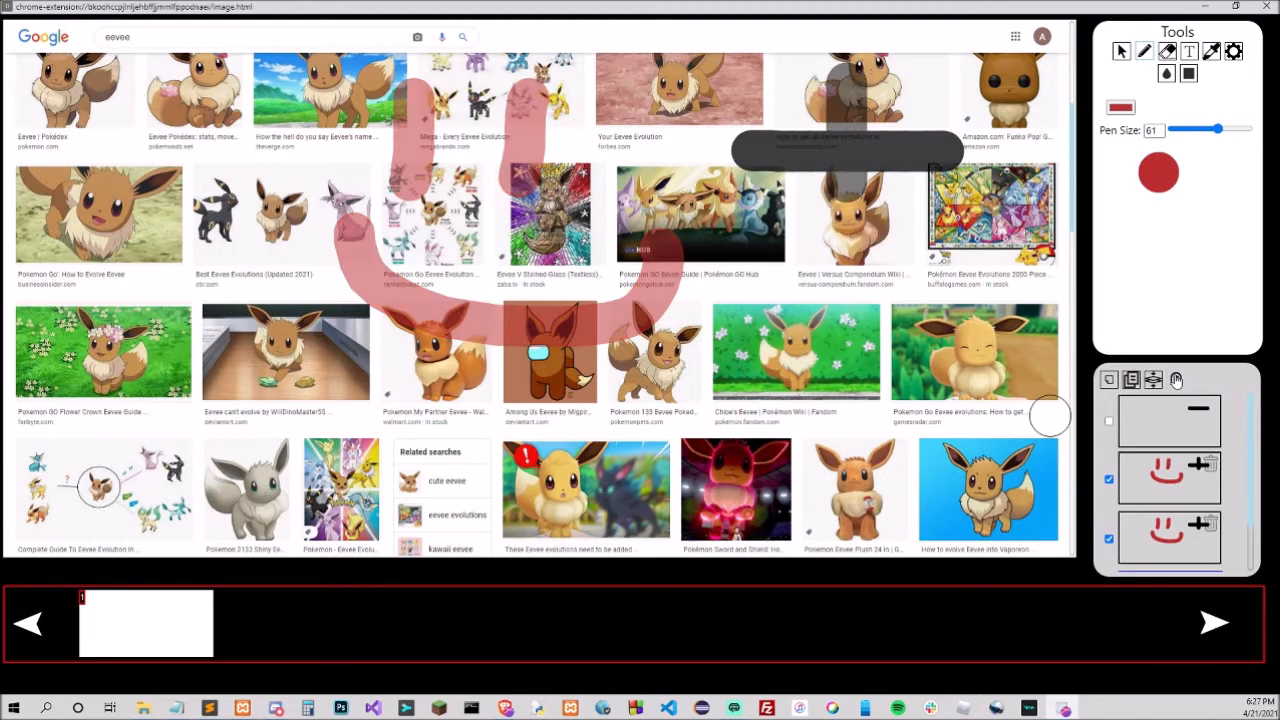
{"action": "left_click", "coordinate": [1160, 421]}
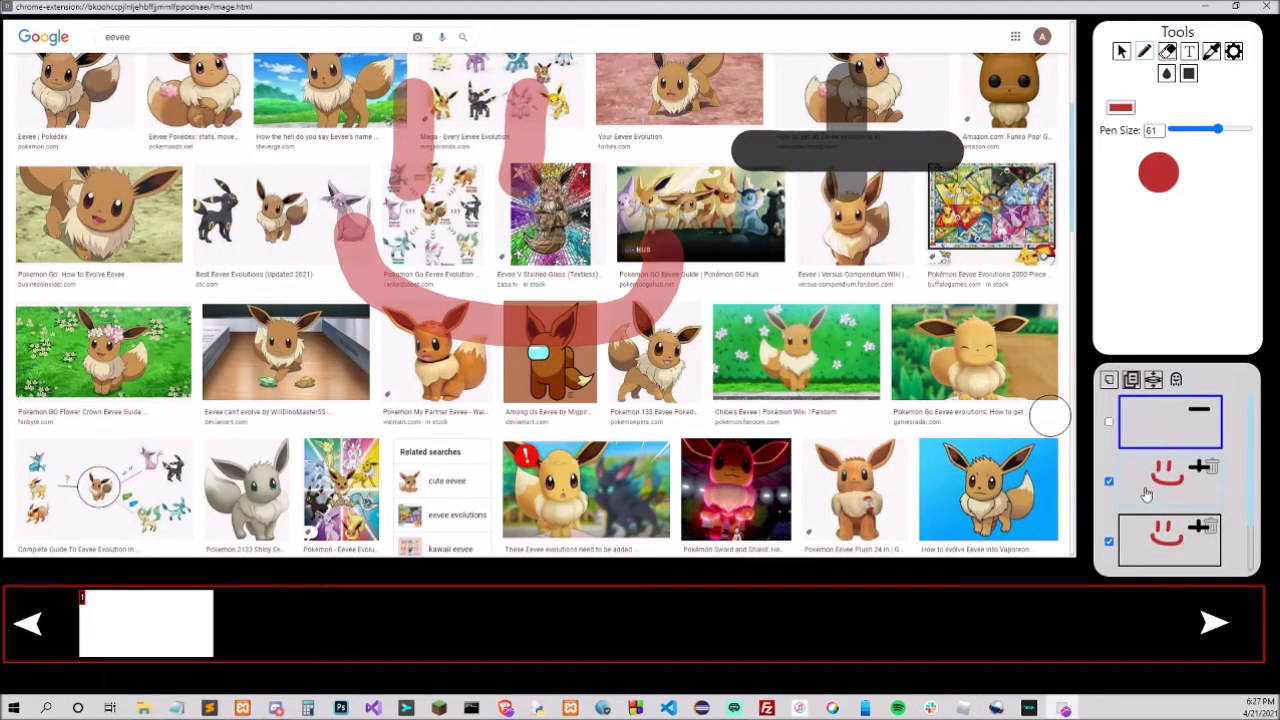
{"action": "left_click", "coordinate": [1147, 494]}
{"action": "left_click", "coordinate": [1147, 485]}
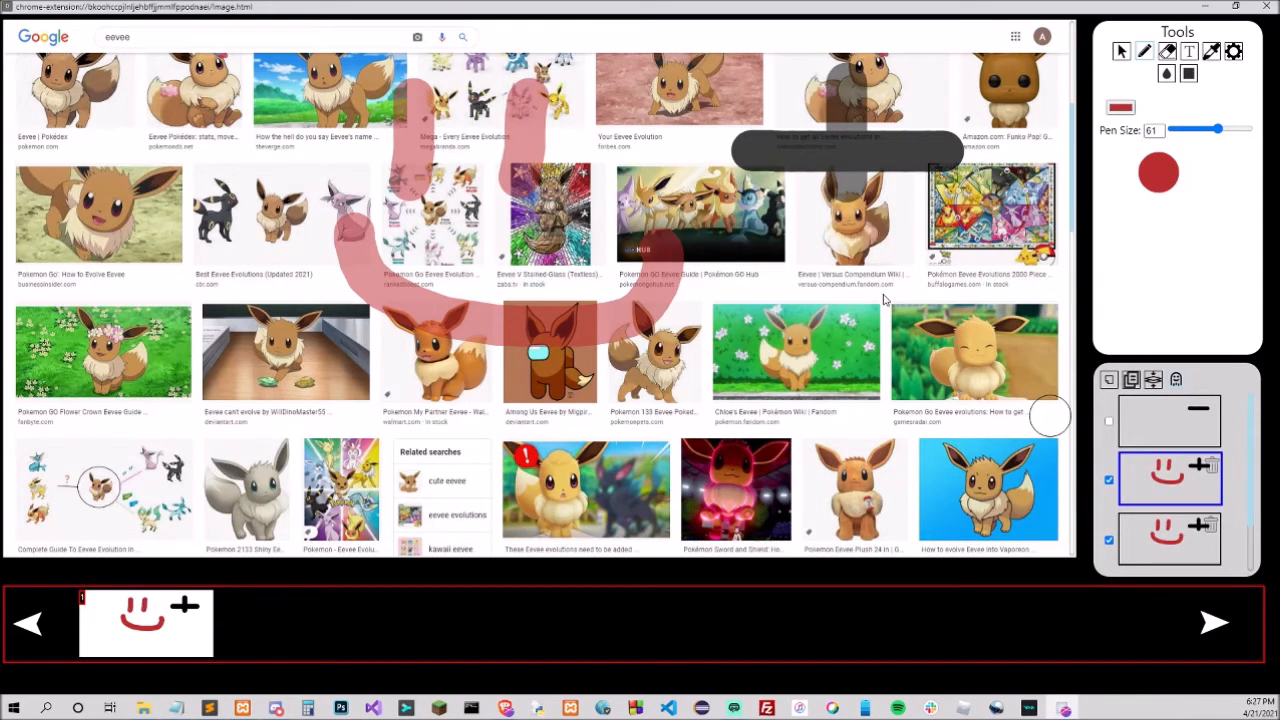
{"action": "left_click", "coordinate": [1155, 425]}
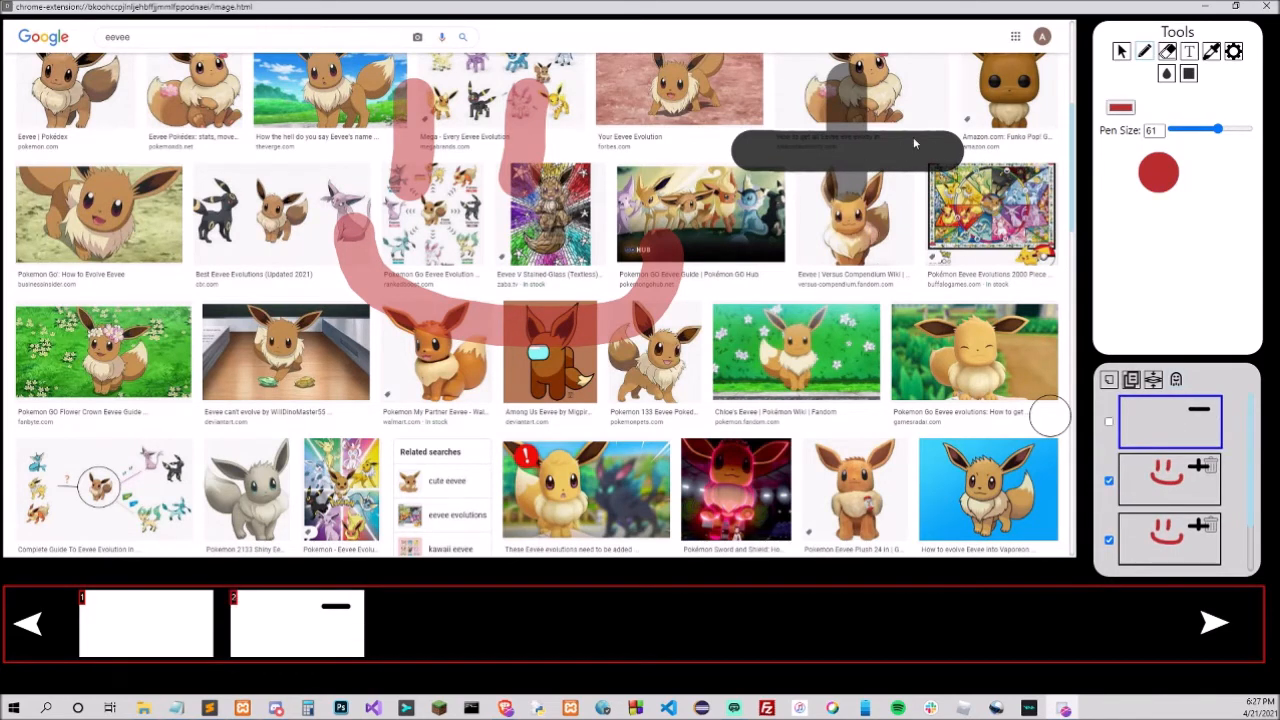
Draw a red horizontal stroke over the lower edge of the ghosted plus sign's bar on the blank layer.
{"action": "left_click", "coordinate": [1145, 537]}
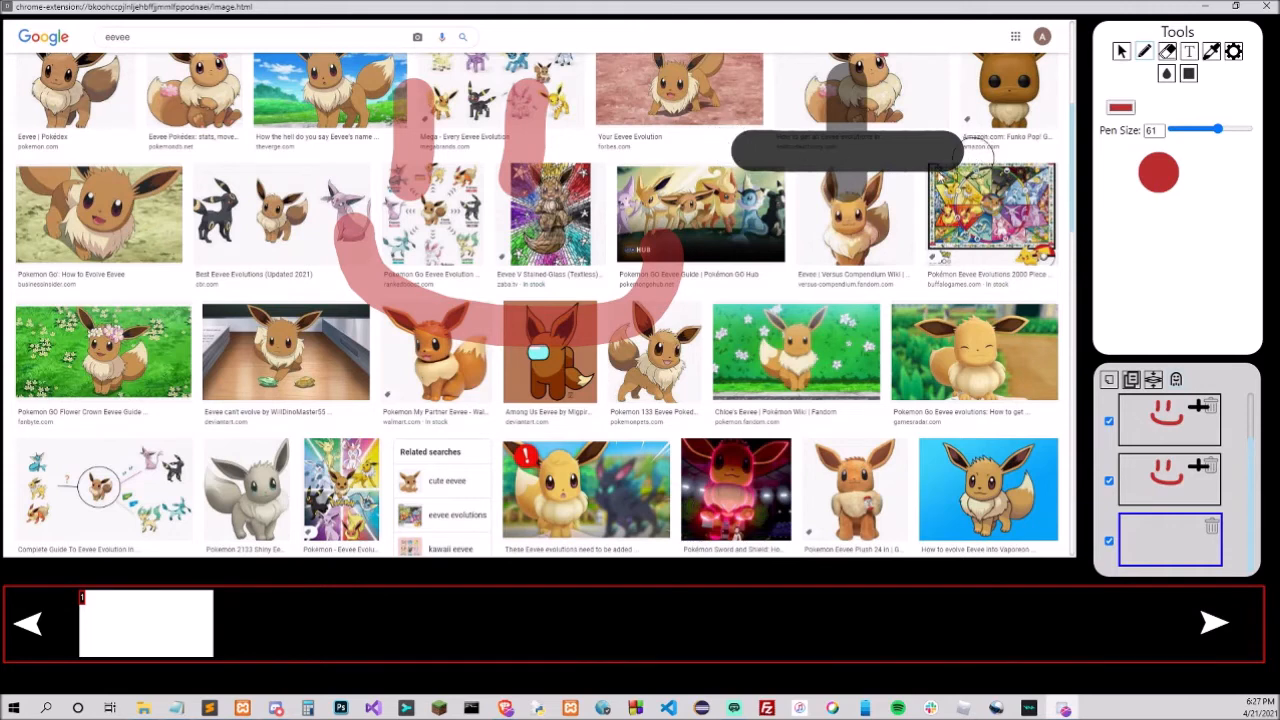
{"action": "left_click_drag", "start_coordinate": [746, 168], "coordinate": [961, 175]}
Delete both smiley layers and make the black horizontal-stroke layer visible.
{"action": "scroll", "coordinate": [1152, 491], "scroll_direction": "up", "scroll_amount": 1}
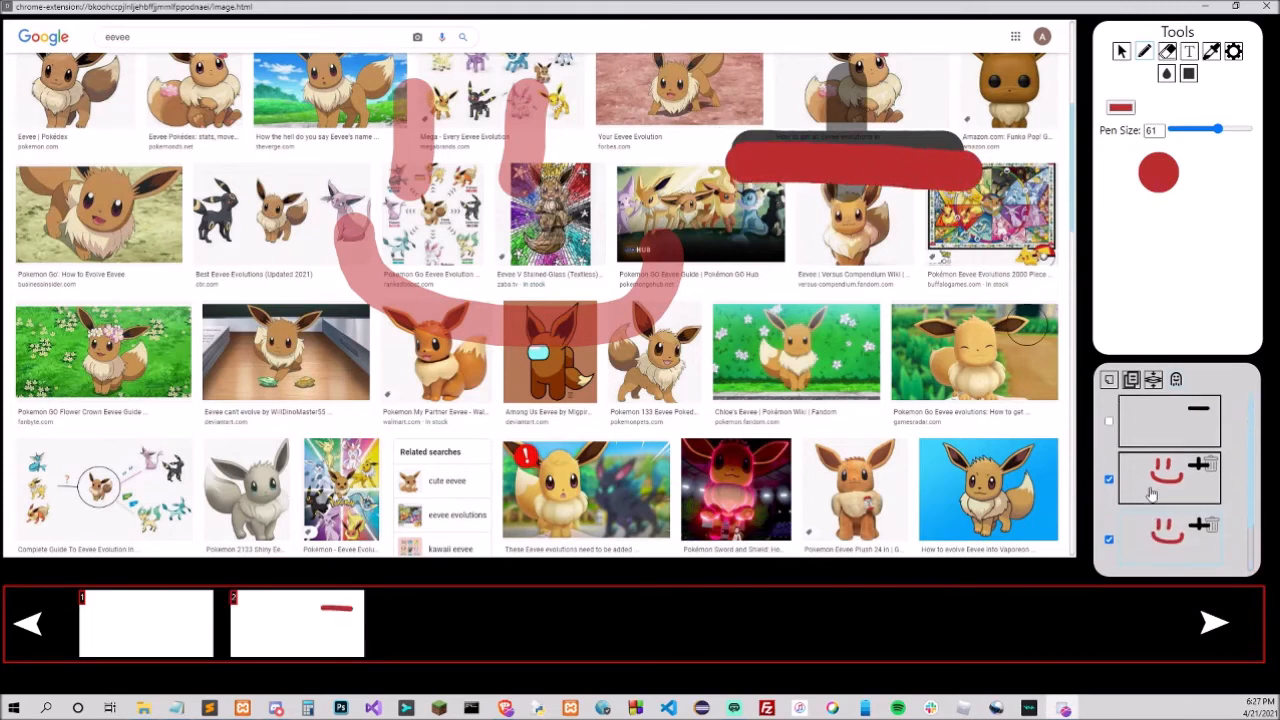
{"action": "left_click", "coordinate": [1211, 470]}
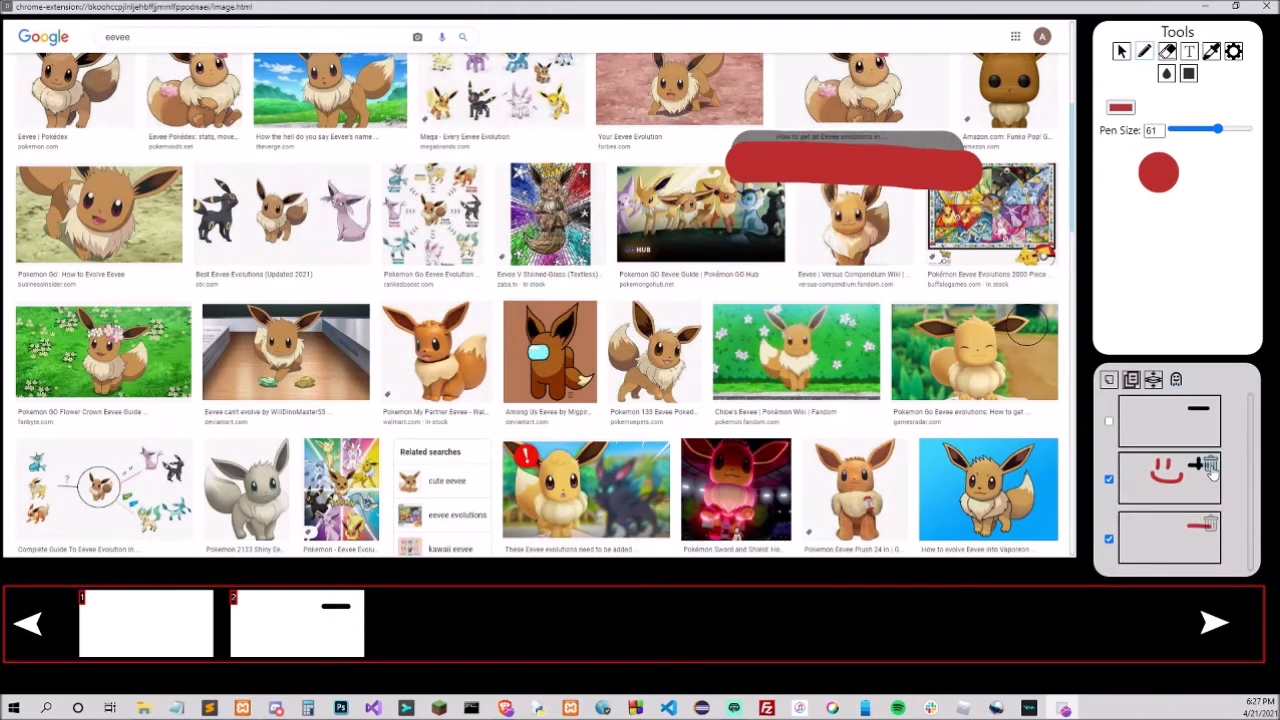
{"action": "left_click", "coordinate": [1211, 470]}
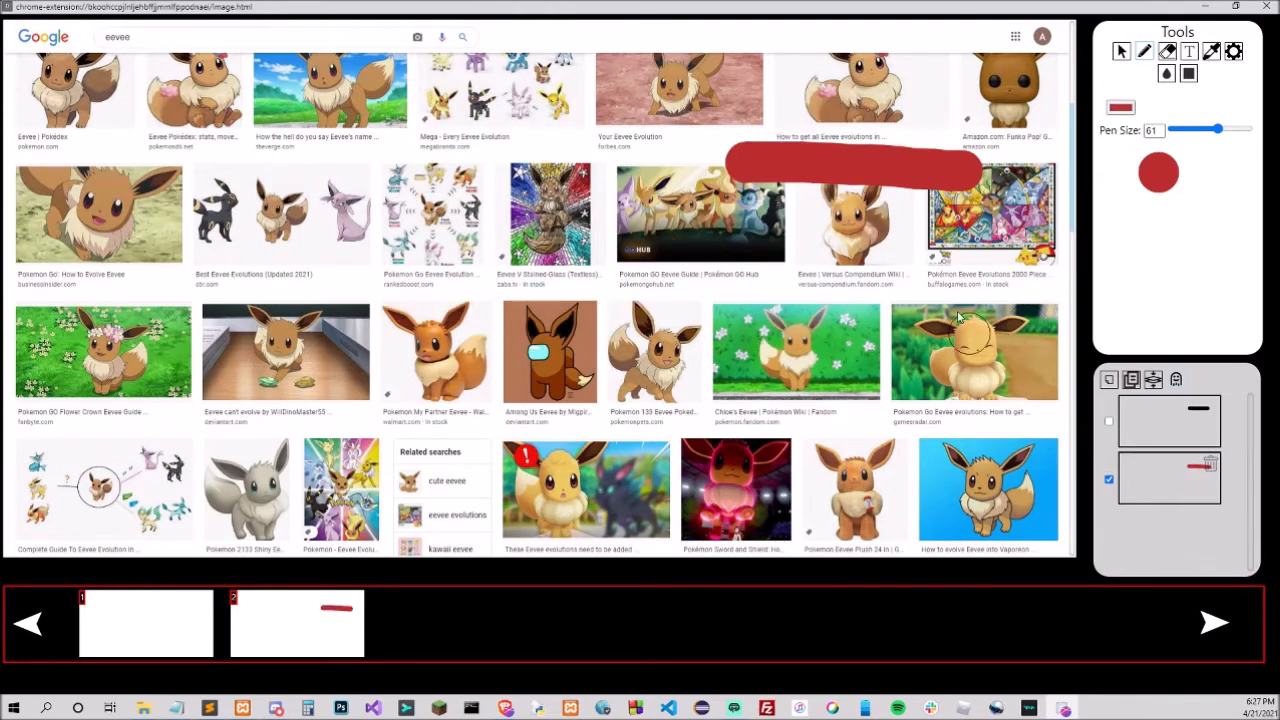
{"action": "left_click", "coordinate": [1108, 421]}
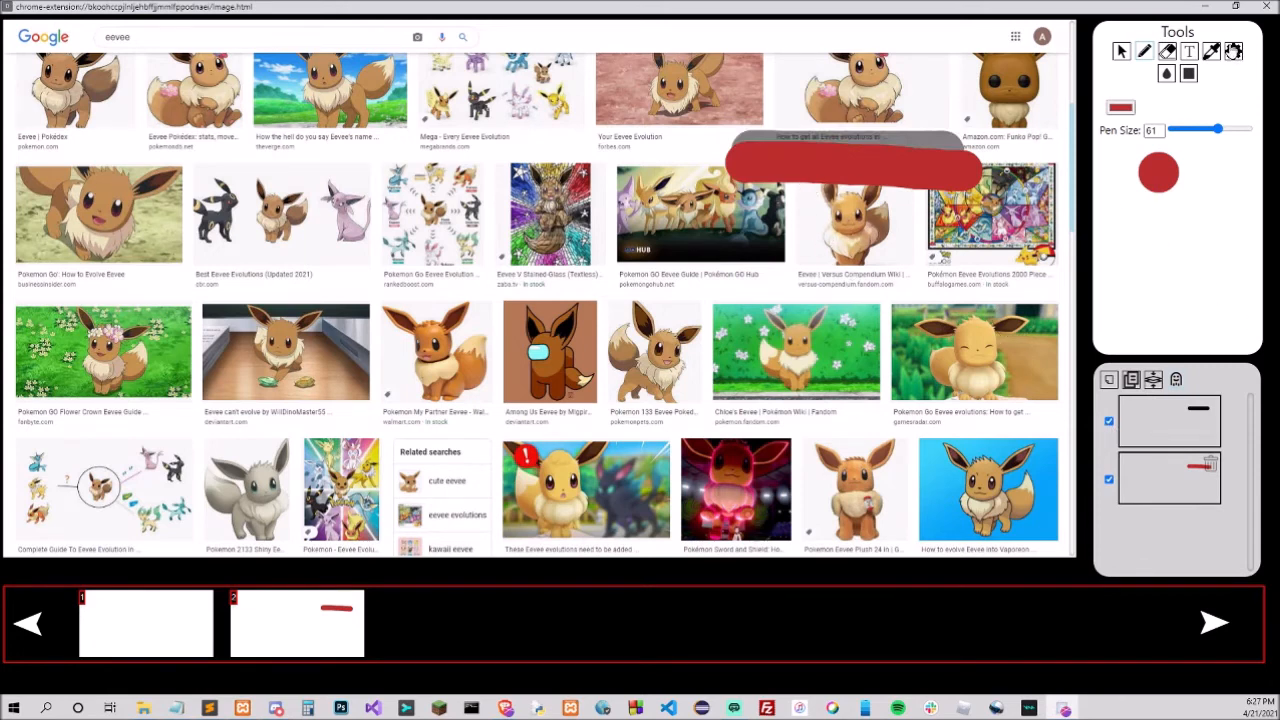
Set the ghost opacity to 1 and return to the pen tool.
{"action": "left_click", "coordinate": [1233, 53]}
{"action": "left_click_drag", "start_coordinate": [1145, 117], "coordinate": [1186, 118]}
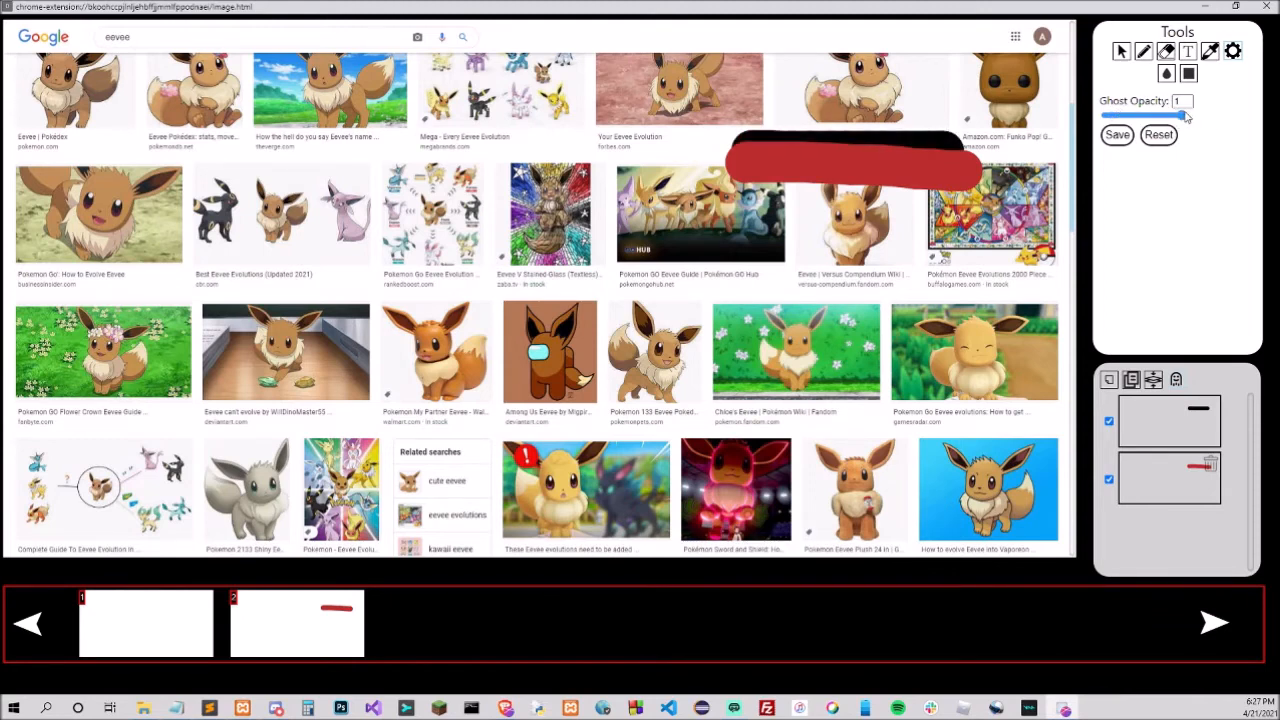
{"action": "left_click", "coordinate": [1143, 56]}
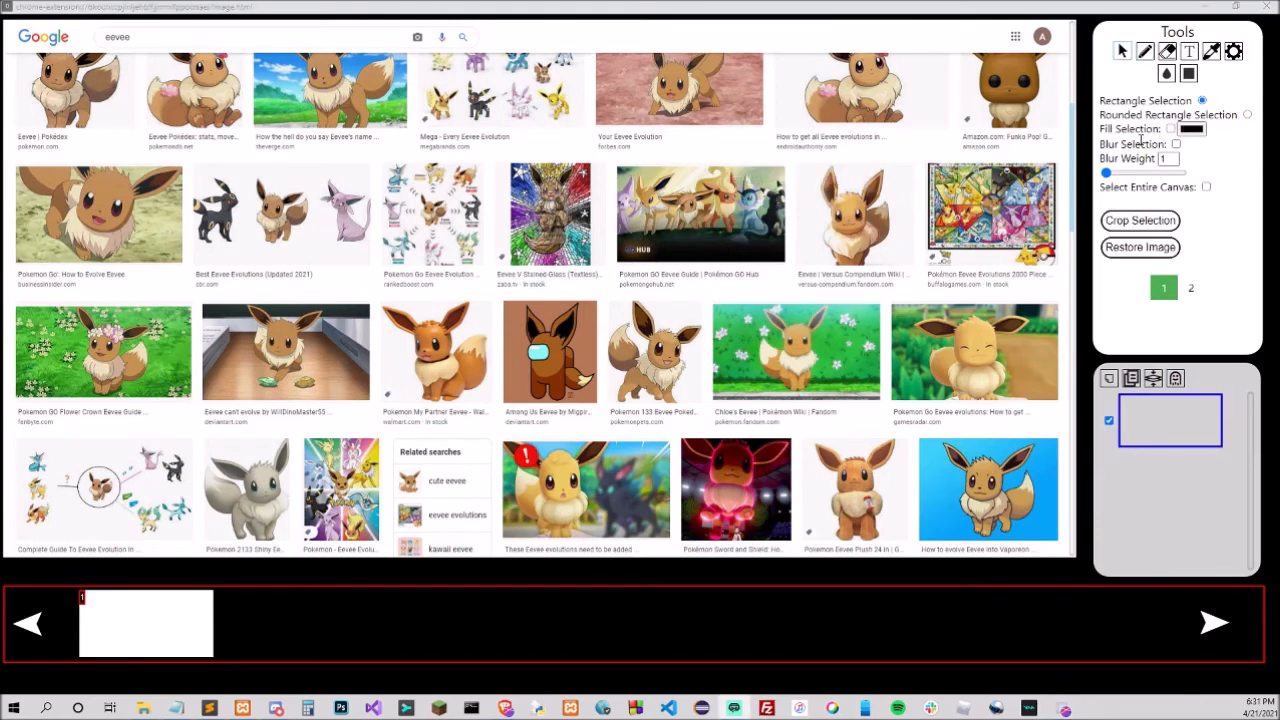
Draw a black smiley with pen size 80, putting each vertical eye stroke and the curved mouth on its own layer.
{"action": "left_click", "coordinate": [1145, 53]}
{"action": "left_click_drag", "start_coordinate": [1176, 130], "coordinate": [1234, 129]}
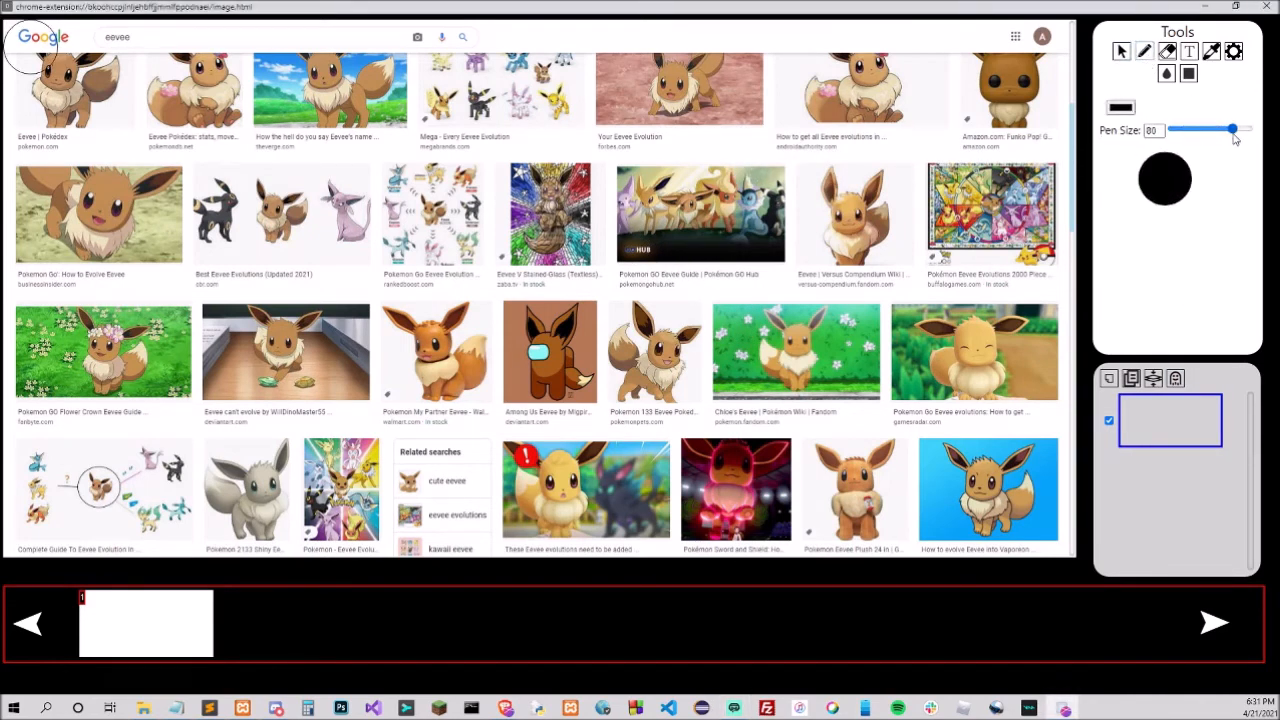
{"action": "left_click_drag", "start_coordinate": [968, 128], "coordinate": [961, 226]}
{"action": "left_click", "coordinate": [1107, 381]}
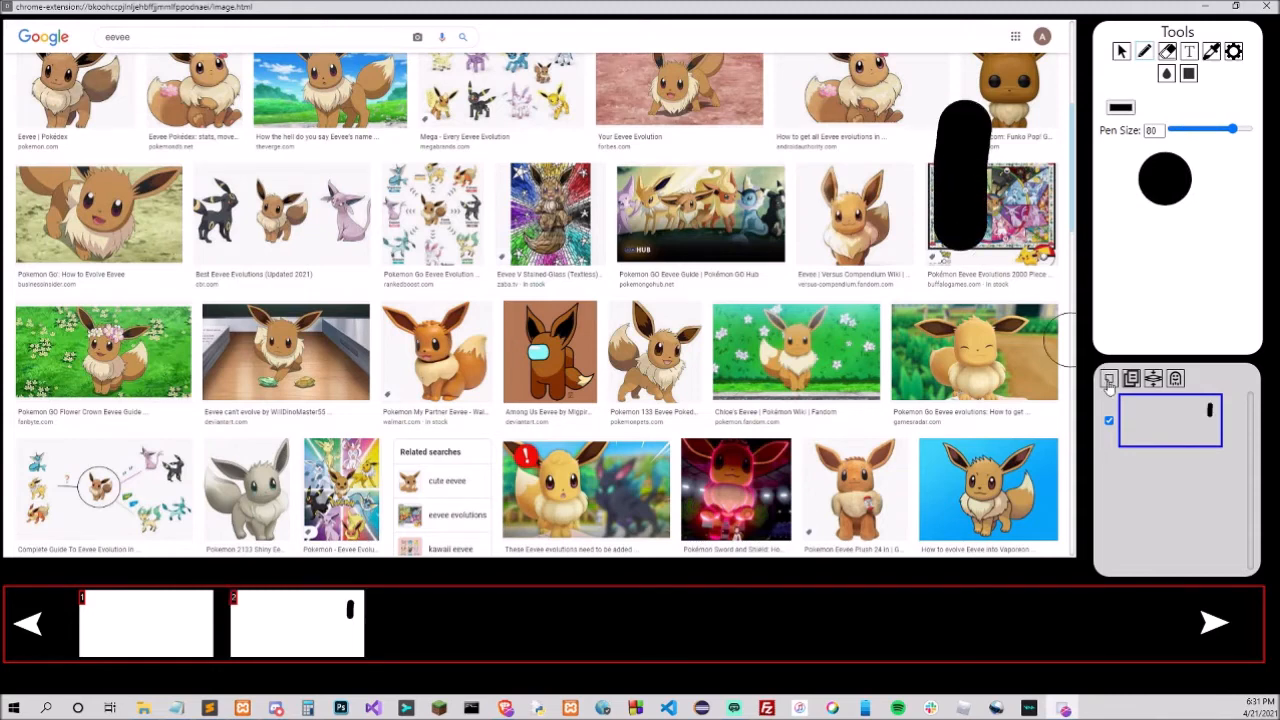
{"action": "left_click_drag", "start_coordinate": [725, 128], "coordinate": [712, 242]}
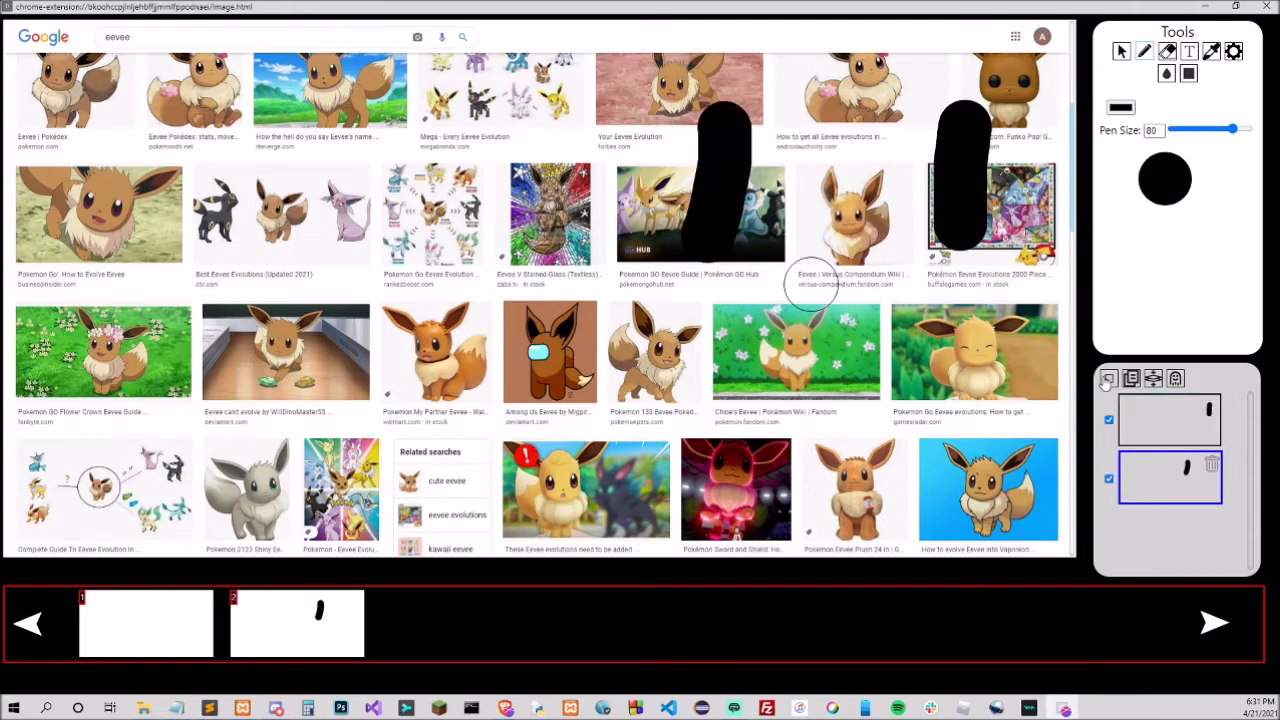
{"action": "left_click", "coordinate": [1107, 381]}
{"action": "mouse_move", "coordinate": [575, 318]}
{"action": "left_mouse_down"}
{"action": "mouse_move", "coordinate": [855, 385]}
{"action": "mouse_move", "coordinate": [980, 298]}
{"action": "left_mouse_up"}
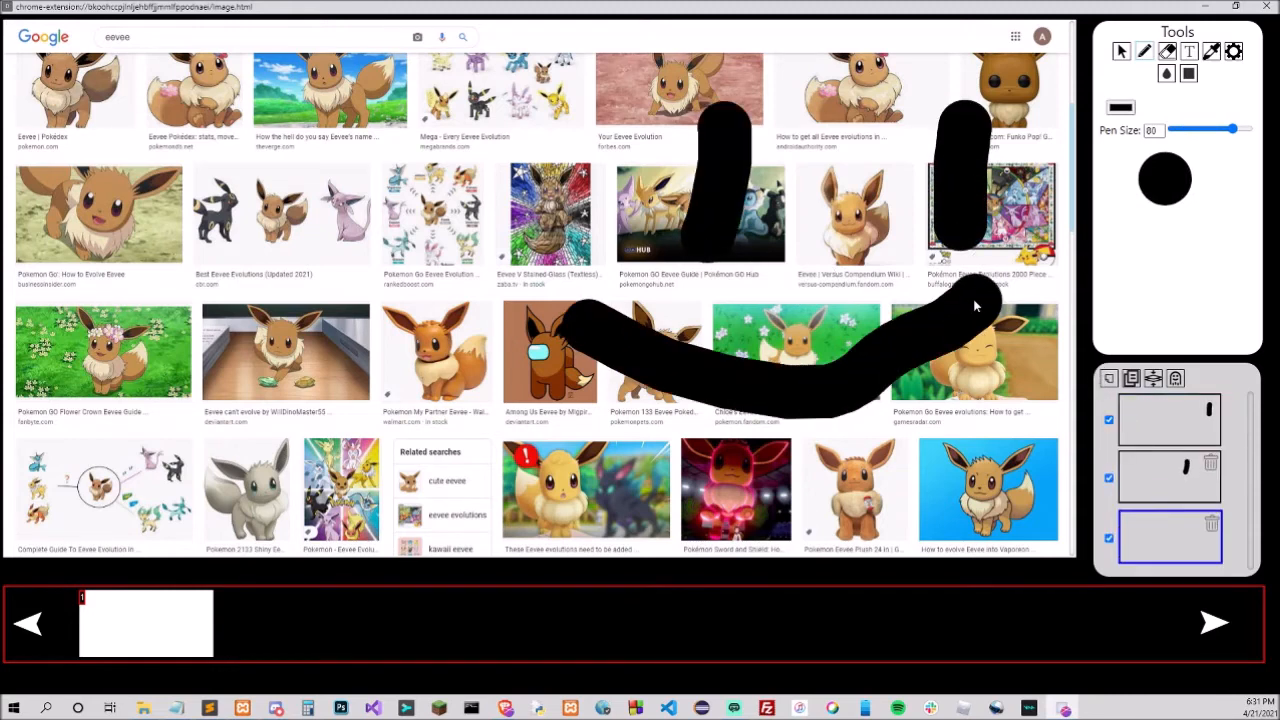
Save the edited image as a jpeg named Test (4) in the Downloads folder.
{"action": "left_click", "coordinate": [1234, 53]}
{"action": "left_click", "coordinate": [1117, 134]}
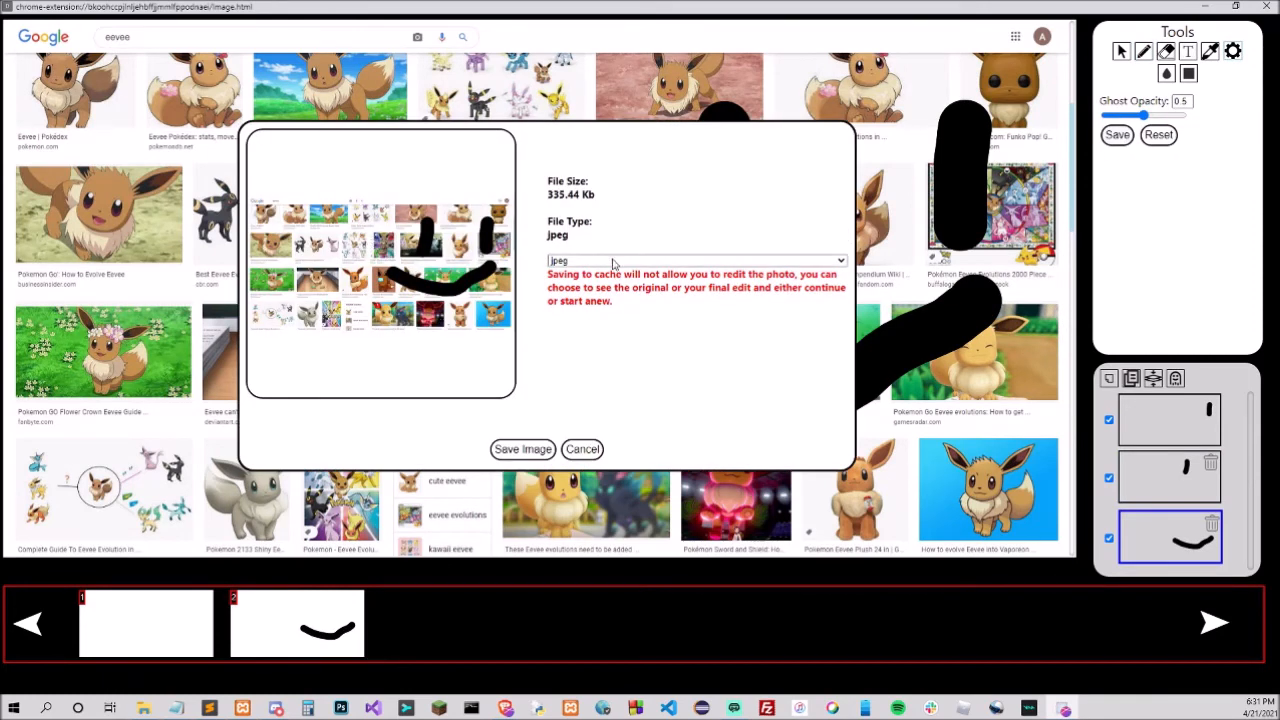
{"action": "left_click", "coordinate": [614, 263]}
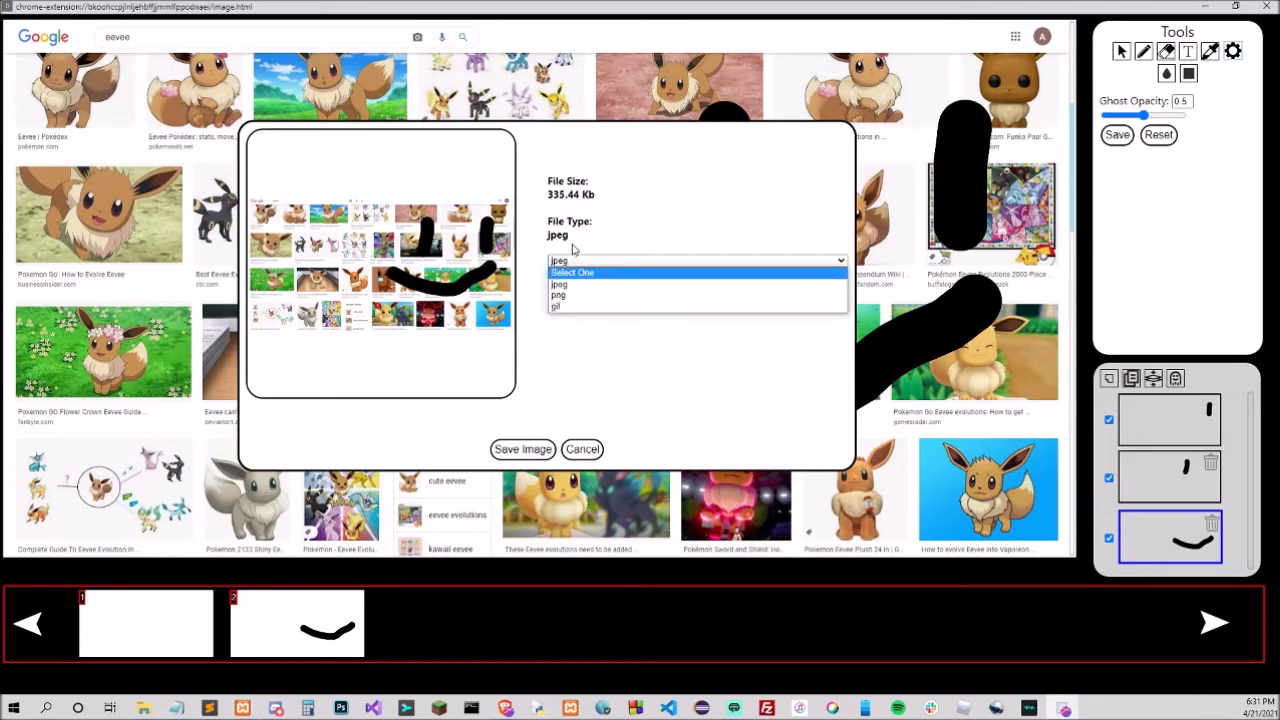
{"action": "left_click", "coordinate": [616, 236]}
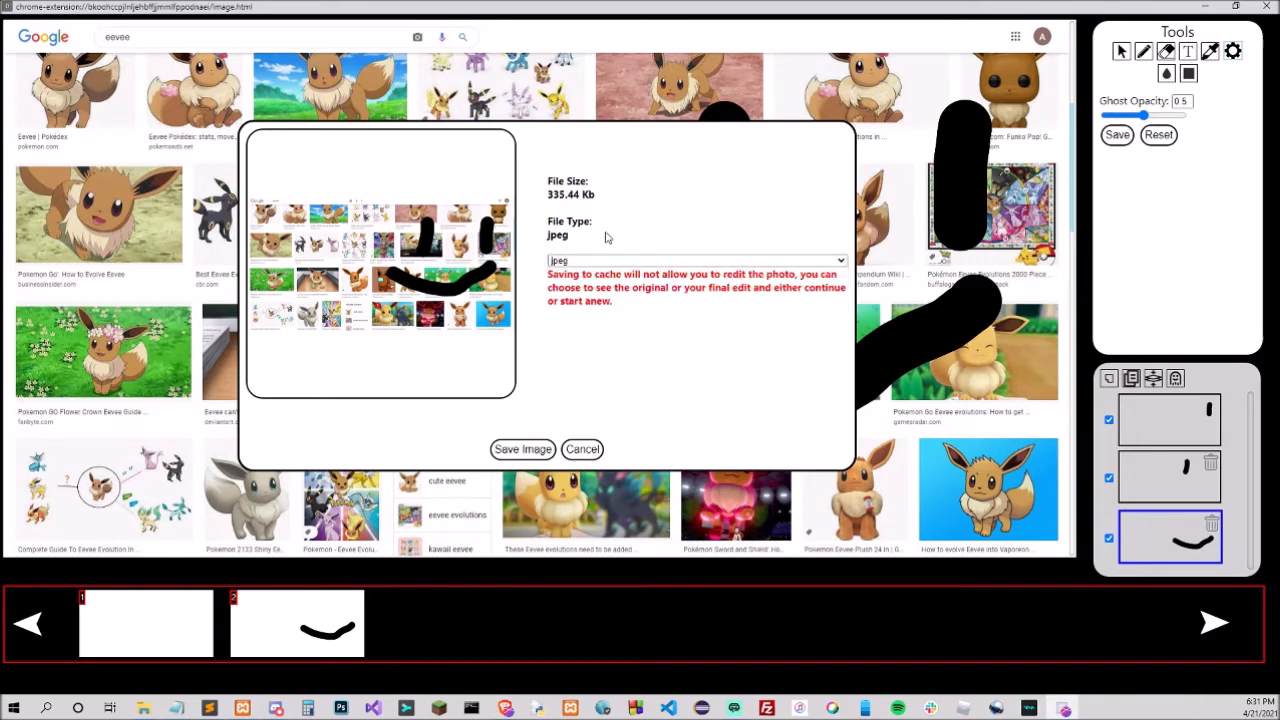
{"action": "left_click", "coordinate": [461, 293]}
{"action": "left_click", "coordinate": [537, 309]}
{"action": "left_click", "coordinate": [384, 239]}
{"action": "left_click", "coordinate": [1102, 235]}
{"action": "left_click", "coordinate": [518, 454]}
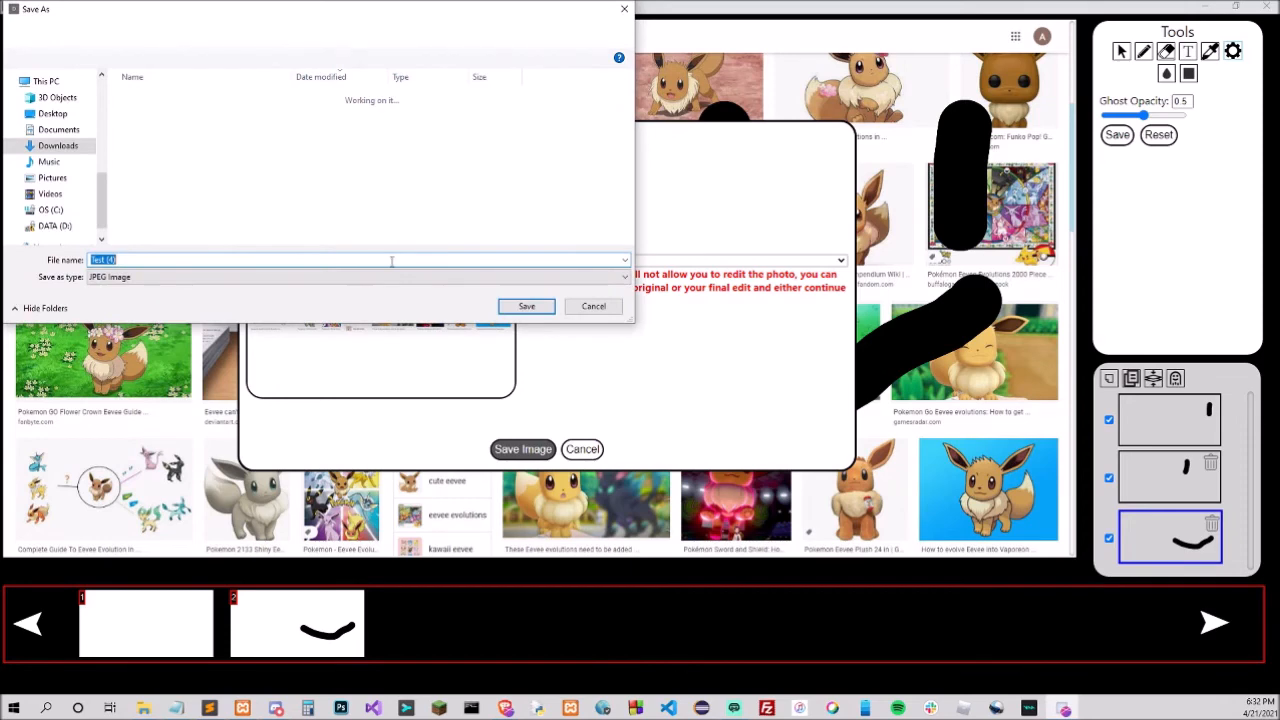
{"action": "left_click", "coordinate": [529, 307]}
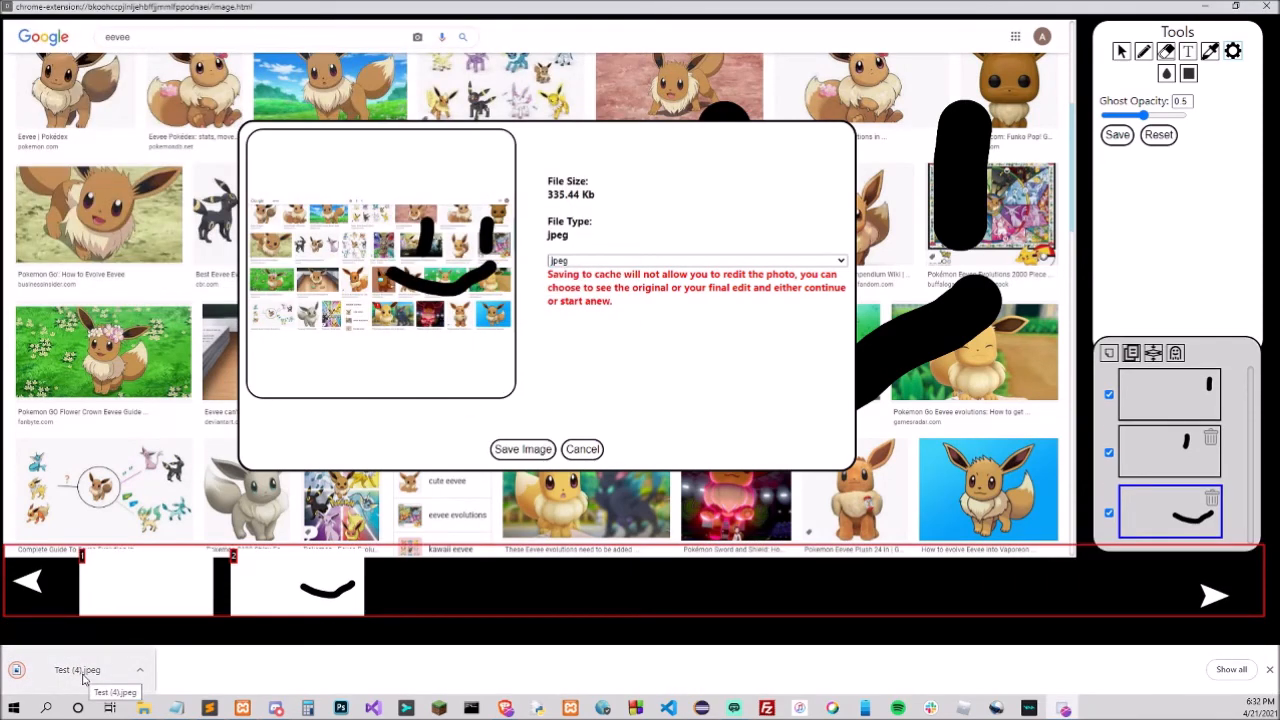
Open the downloaded Test (4).jpeg in the photo viewer to check it, and close the viewer.
{"action": "left_click", "coordinate": [80, 670]}
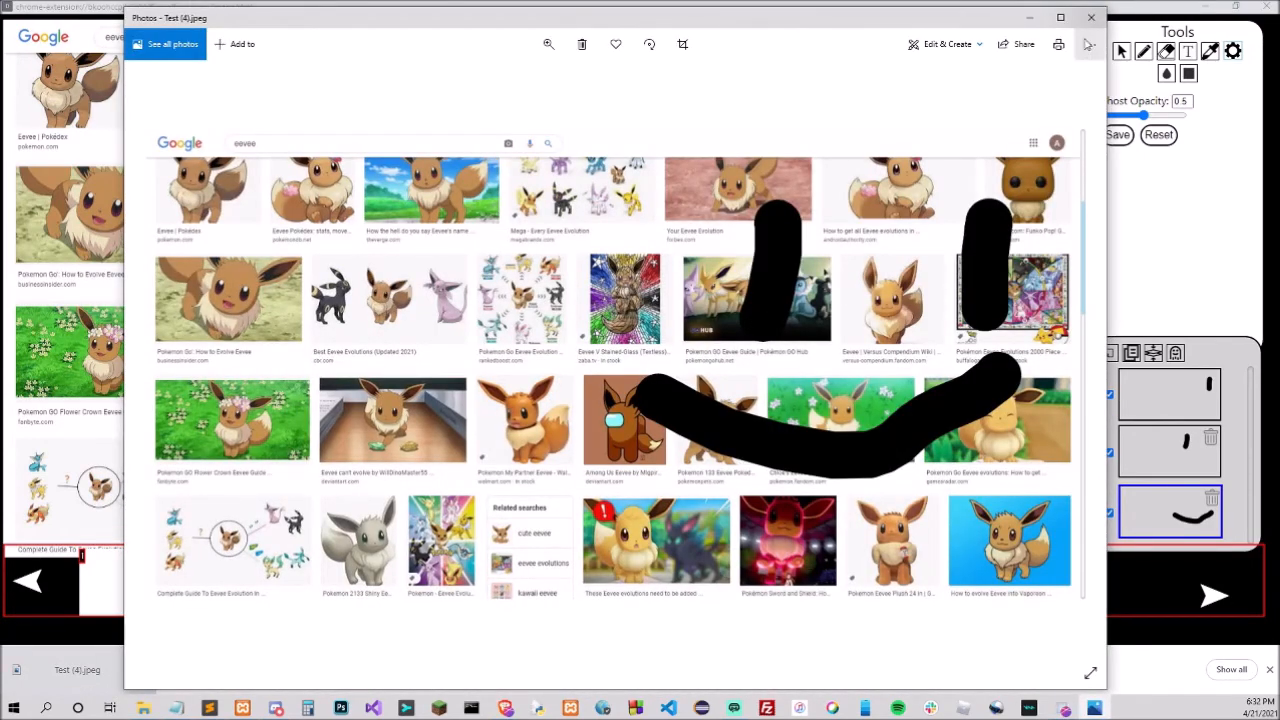
{"action": "left_click", "coordinate": [1091, 19]}
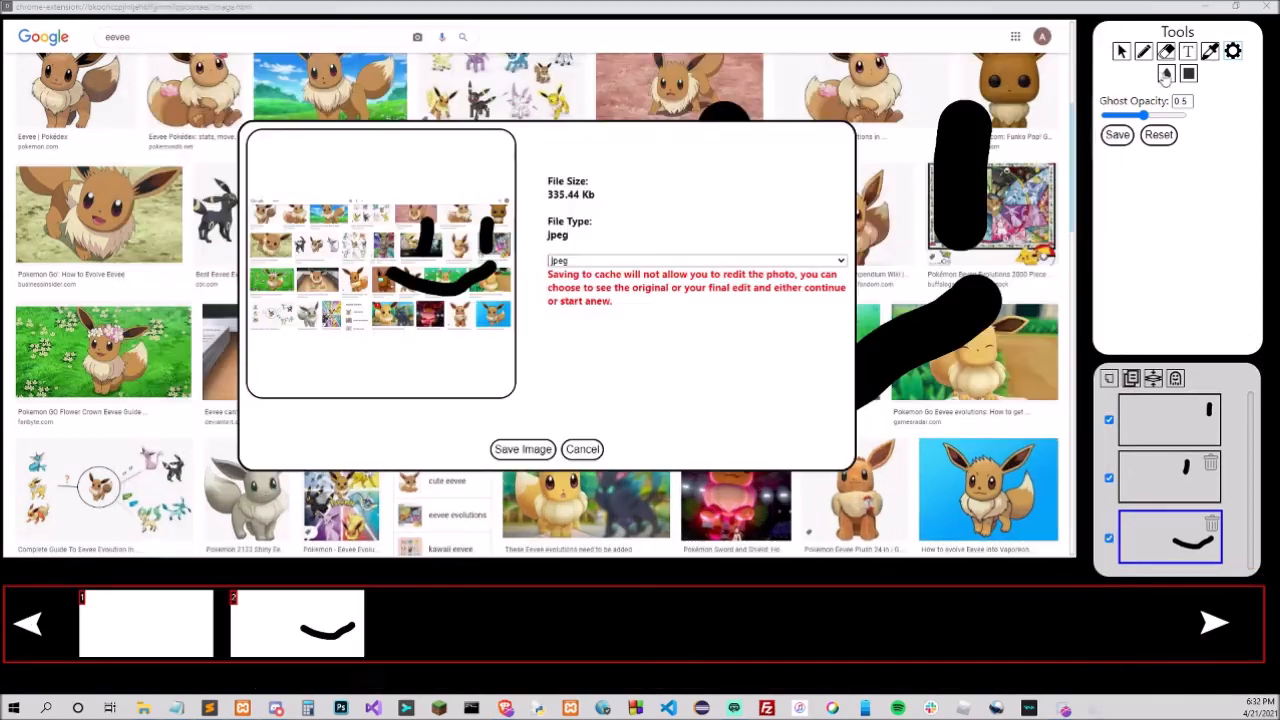
Close the save dialog and the editor, and reopen the edited smiley version from the previously saved images.
{"action": "left_click", "coordinate": [582, 449]}
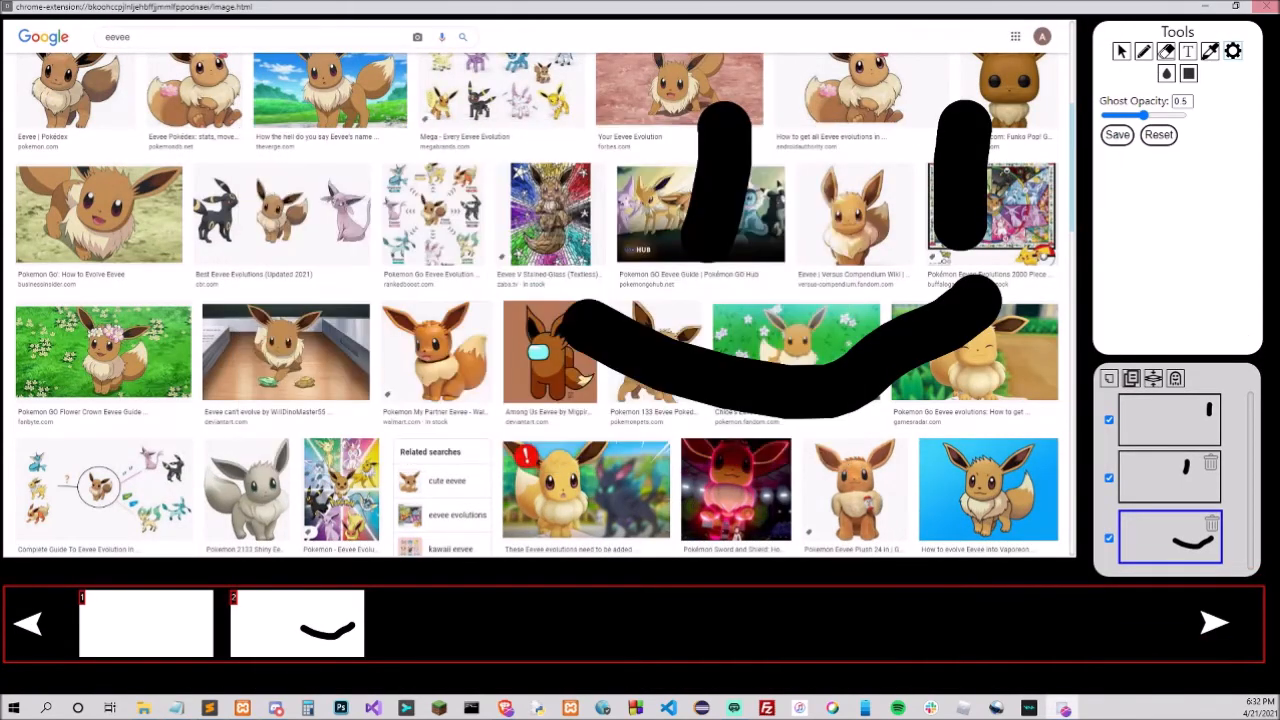
{"action": "left_click", "coordinate": [1266, 6]}
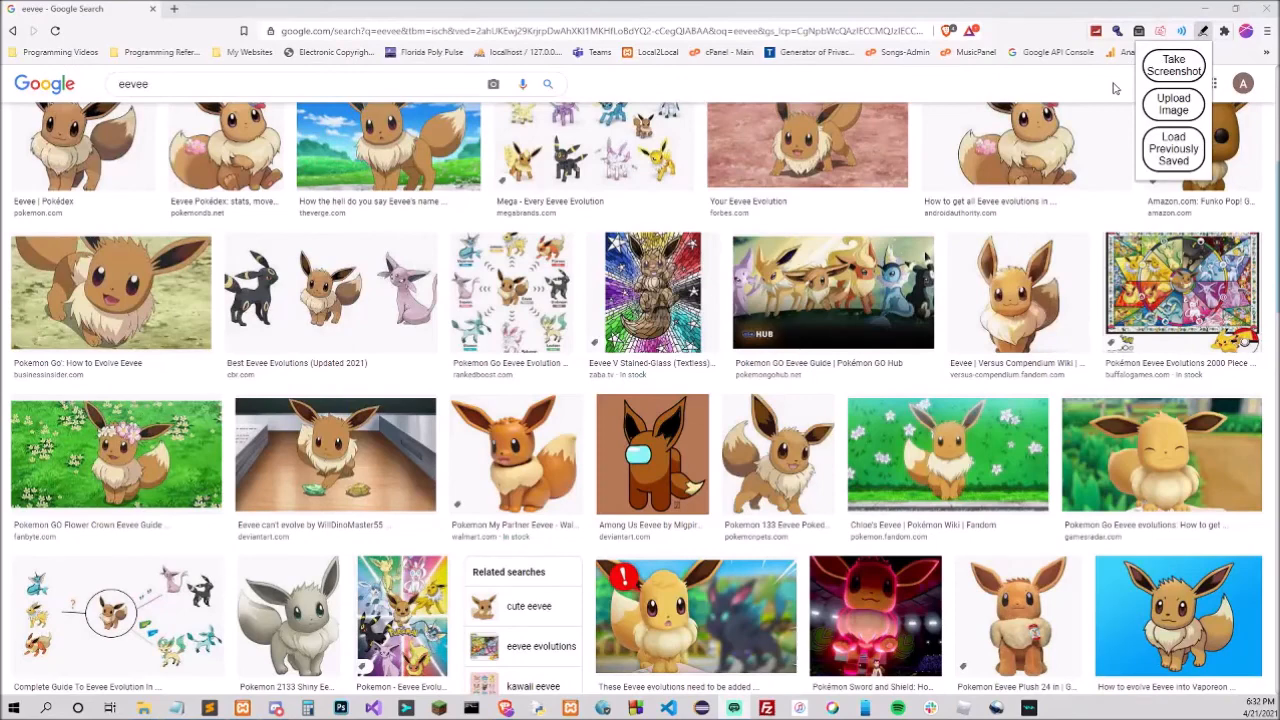
{"action": "left_click", "coordinate": [1187, 158]}
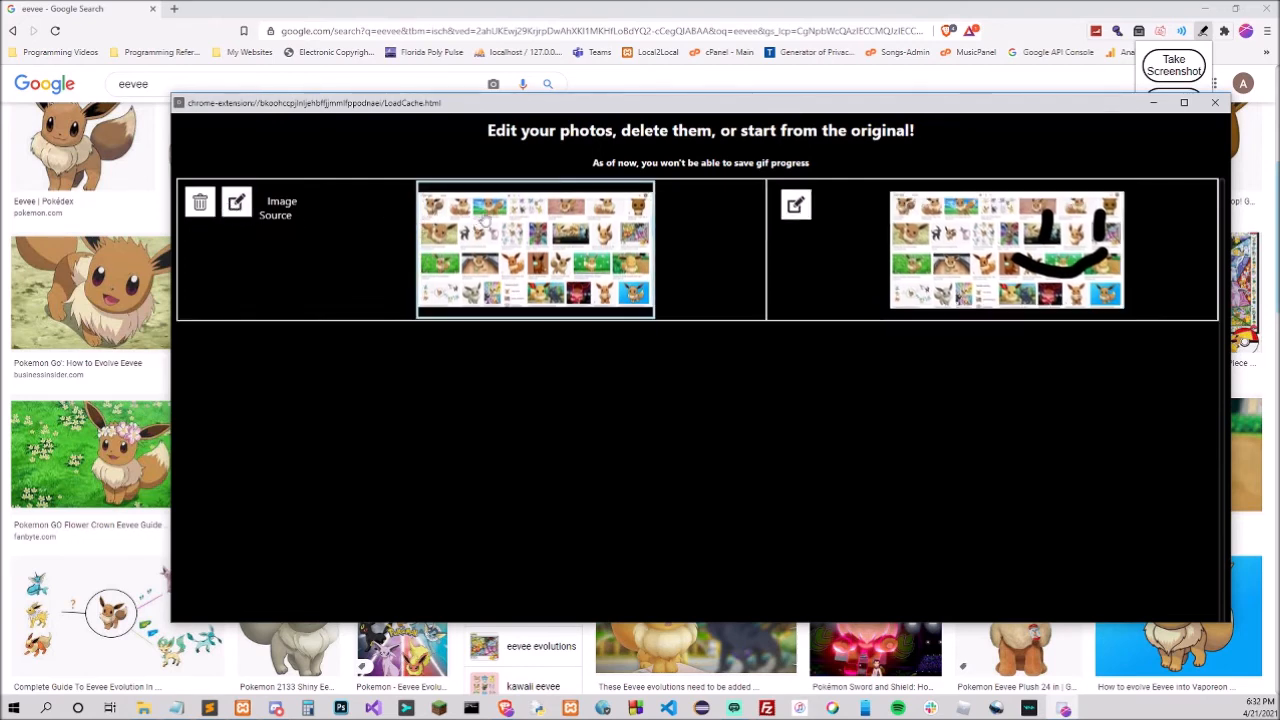
{"action": "left_click", "coordinate": [792, 203]}
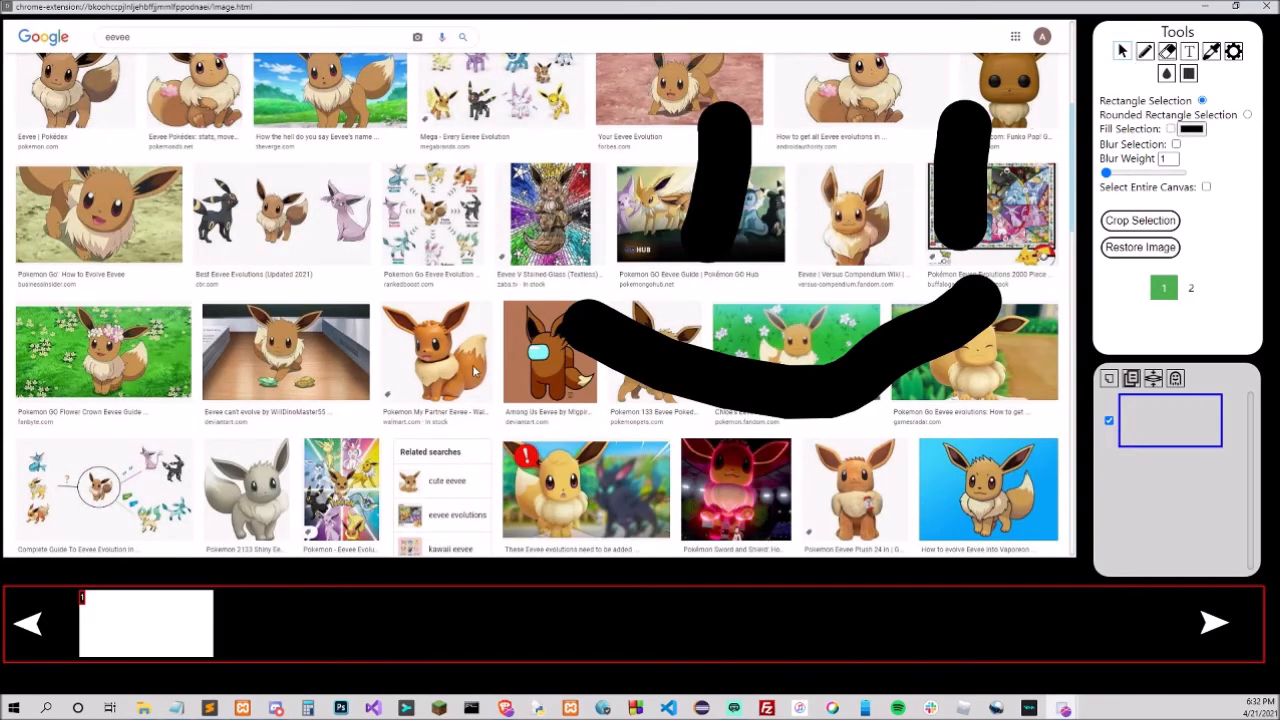
Close the edited version and open the original screenshot from the saved images for editing.
{"action": "left_click", "coordinate": [1265, 6]}
{"action": "left_click", "coordinate": [236, 203]}
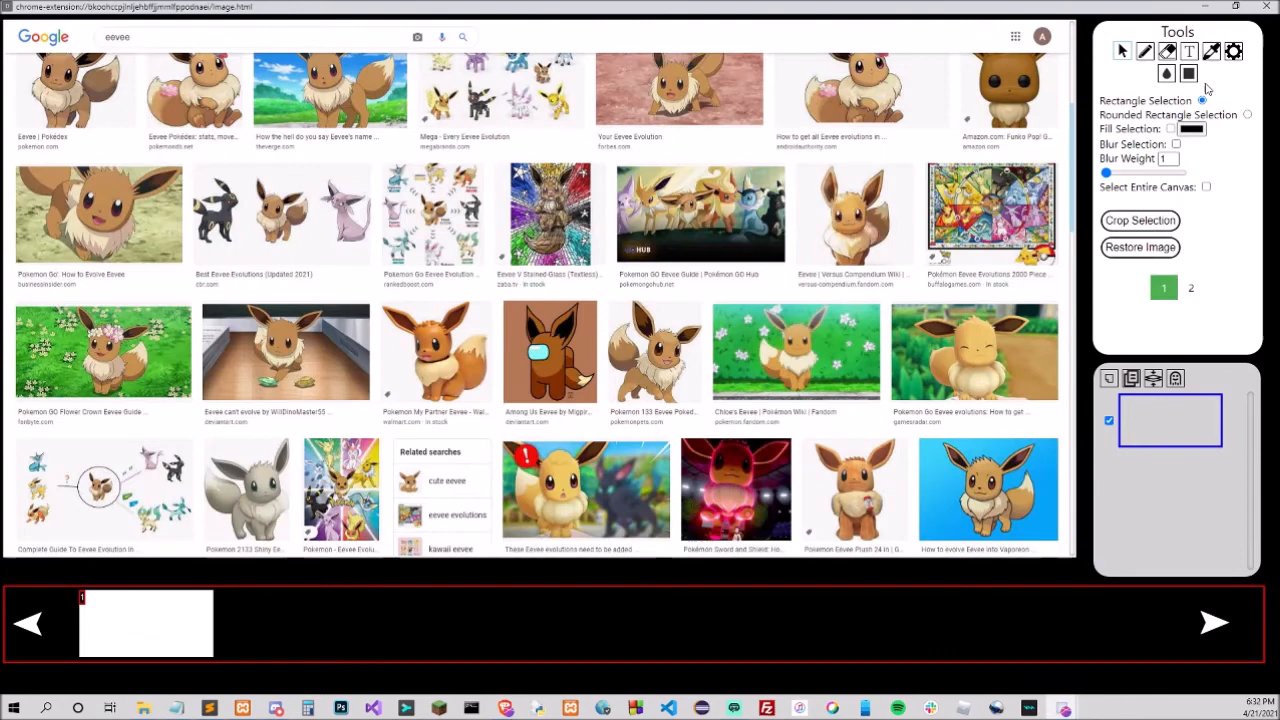
Close the original screenshot's editor window and the window listing the previously saved images.
{"action": "left_click", "coordinate": [1266, 6]}
{"action": "left_click", "coordinate": [1159, 16]}
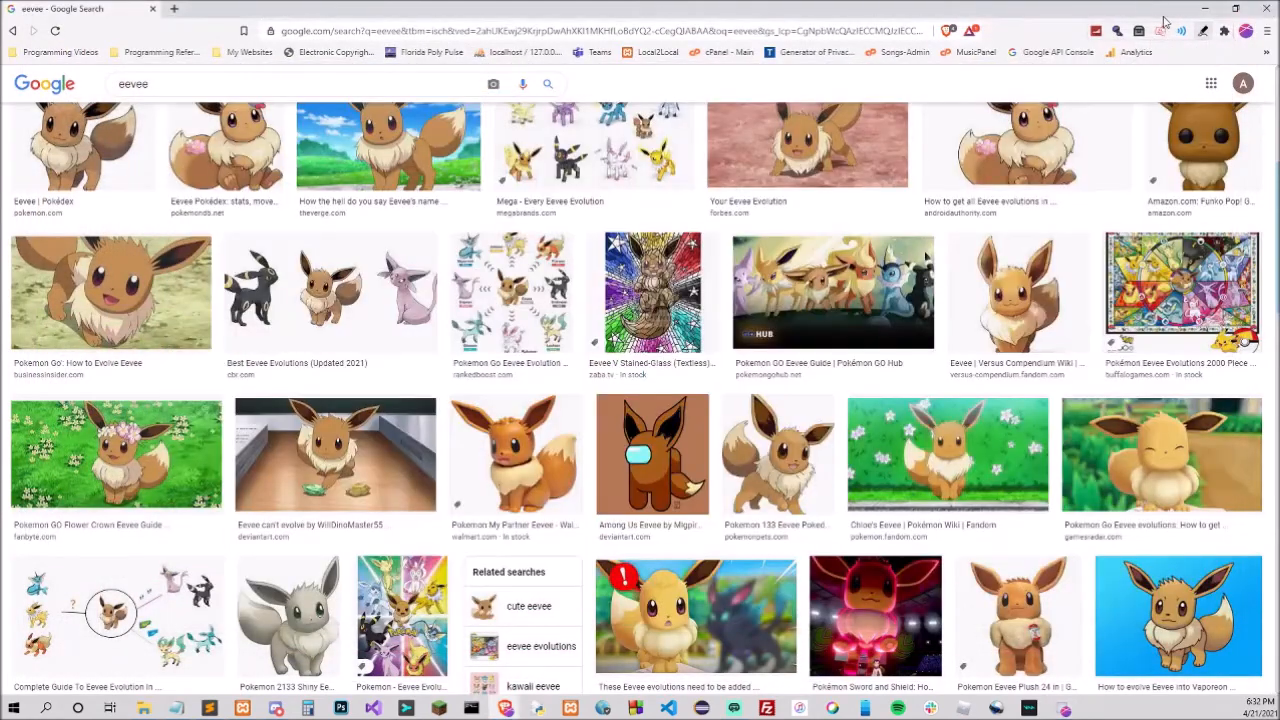
{"action": "left_click", "coordinate": [1063, 708]}
{"action": "left_click", "coordinate": [1215, 107]}
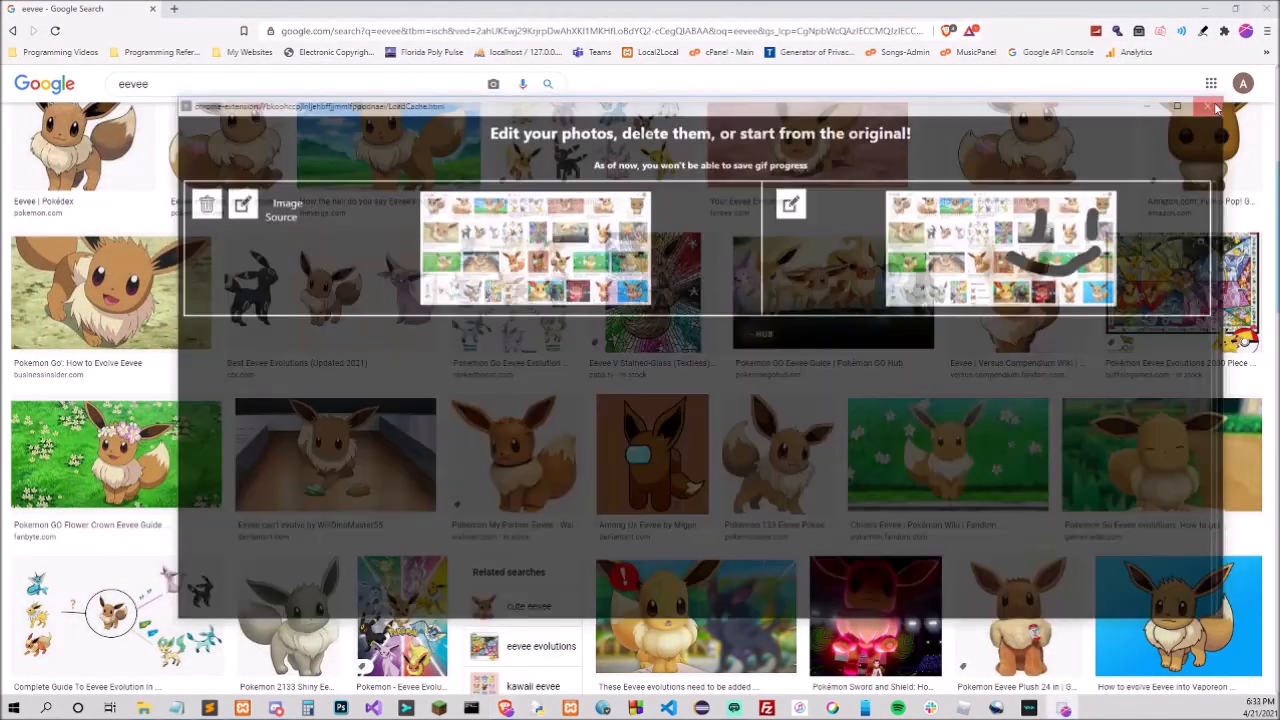
Upload the Espeon image from the Videos folder into the extension's editor.
{"action": "left_click", "coordinate": [1203, 31]}
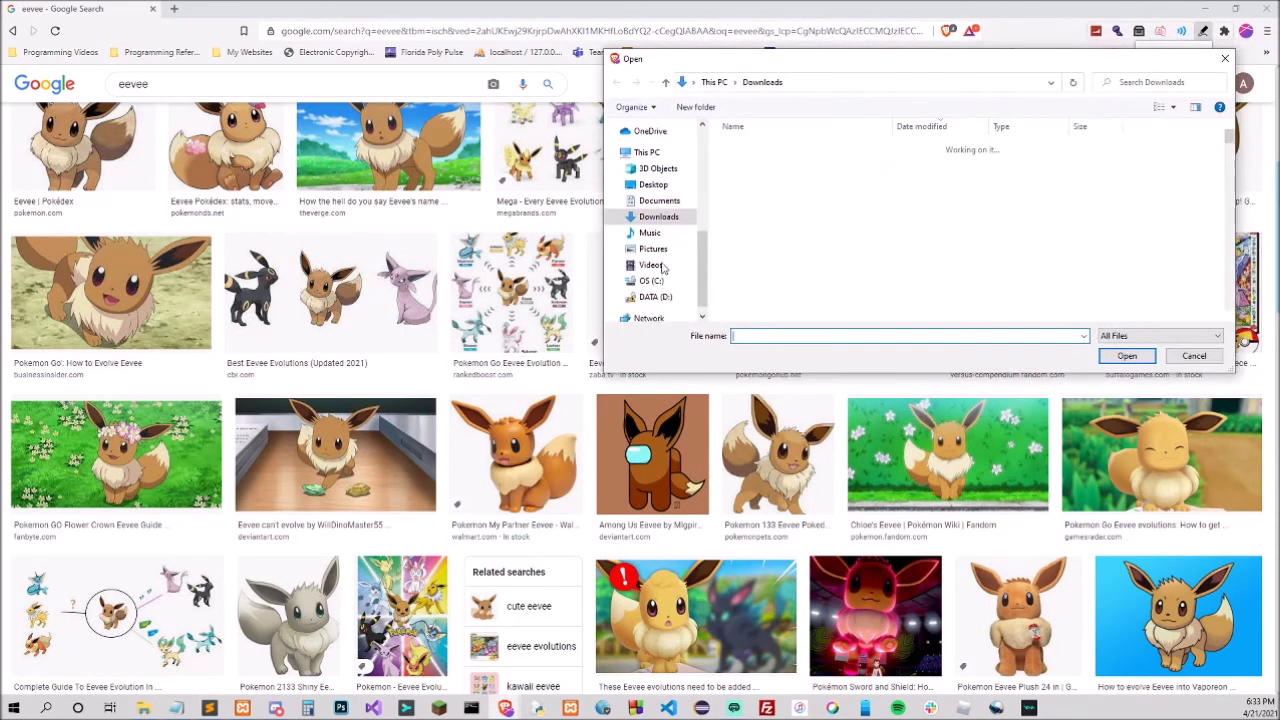
{"action": "left_click", "coordinate": [655, 270]}
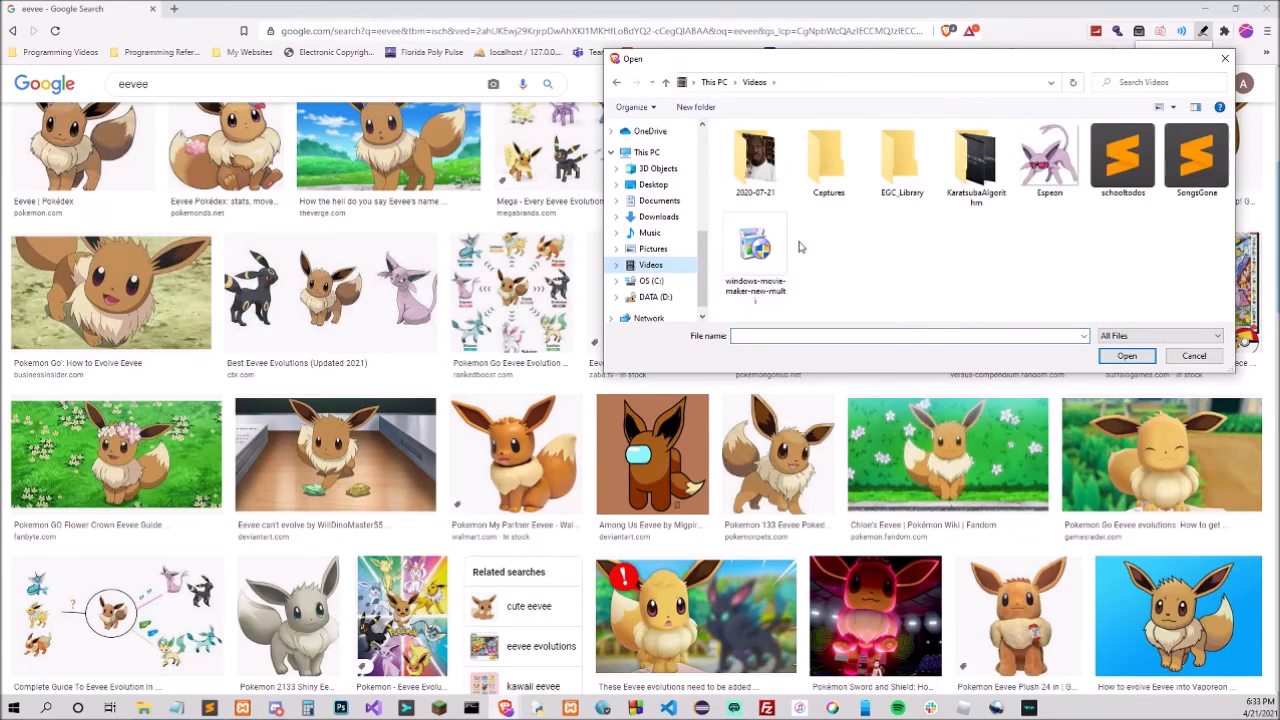
{"action": "double_click", "coordinate": [1025, 193]}
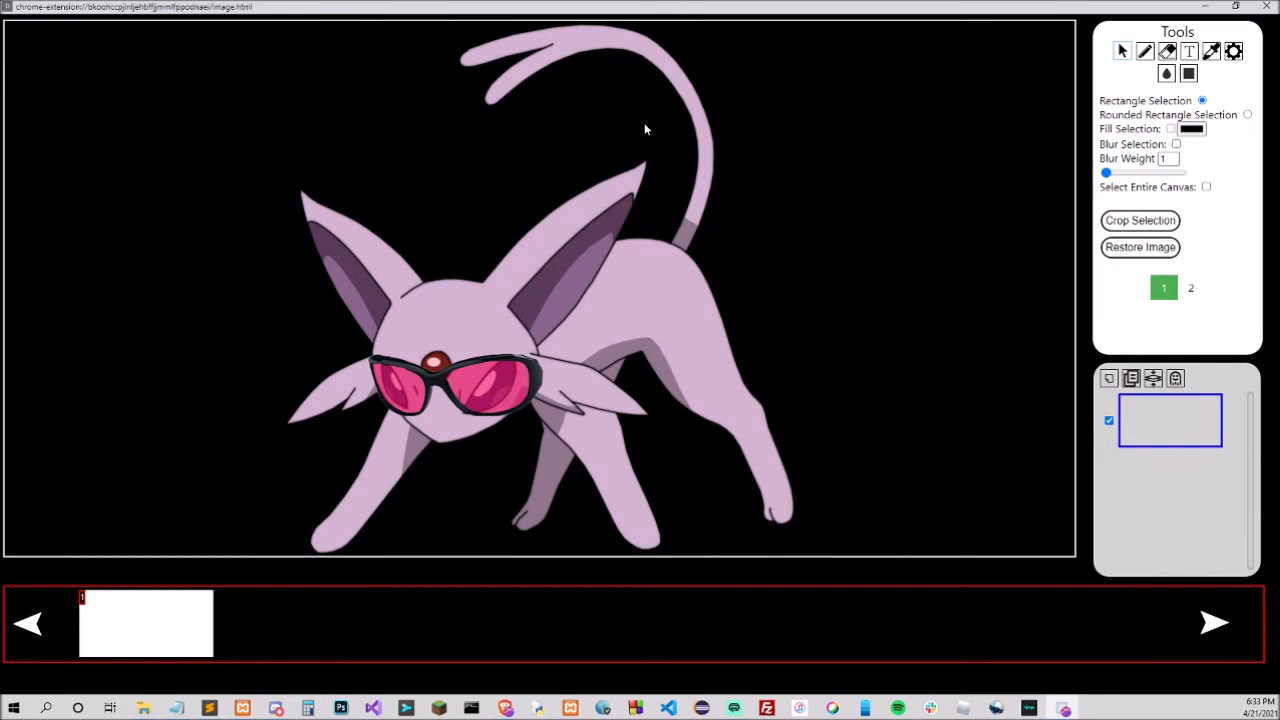
Set the pen size to 91 and paint over Espeon's whole tail in black.
{"action": "left_click", "coordinate": [1167, 53]}
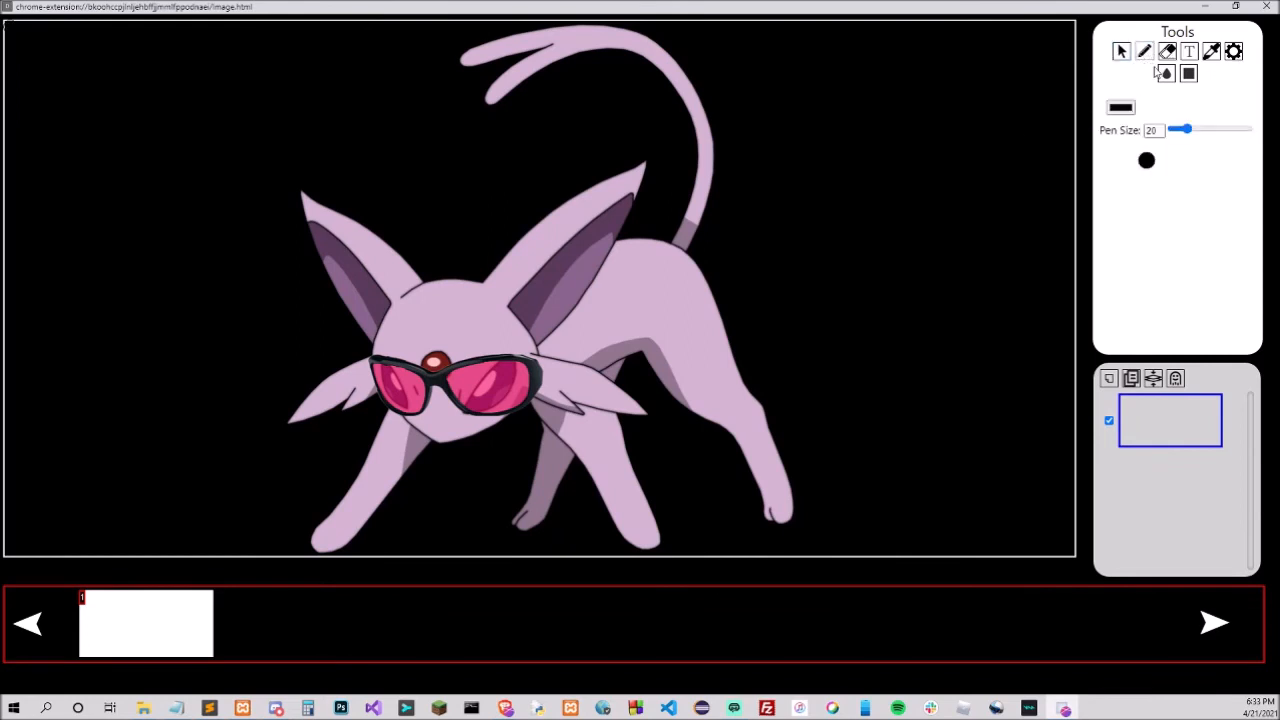
{"action": "left_click_drag", "start_coordinate": [1118, 115], "coordinate": [1241, 129]}
{"action": "left_click", "coordinate": [1147, 54]}
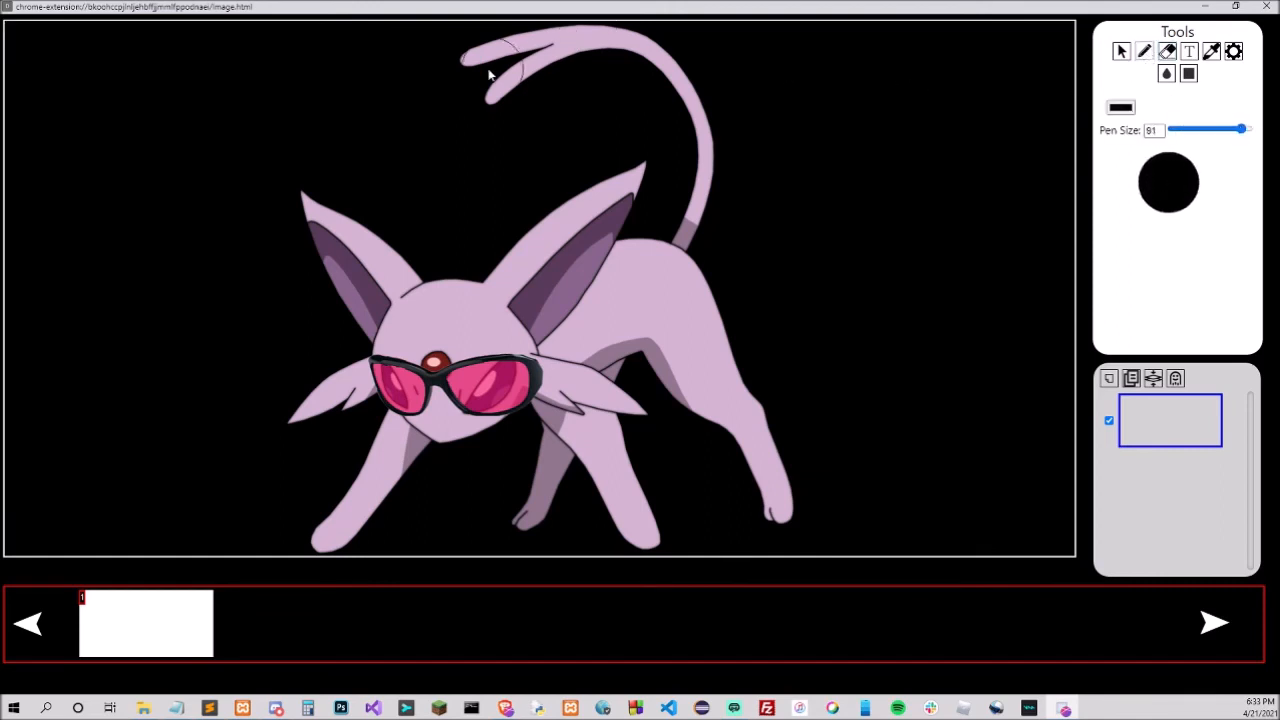
{"action": "left_click_drag", "start_coordinate": [522, 78], "coordinate": [506, 62]}
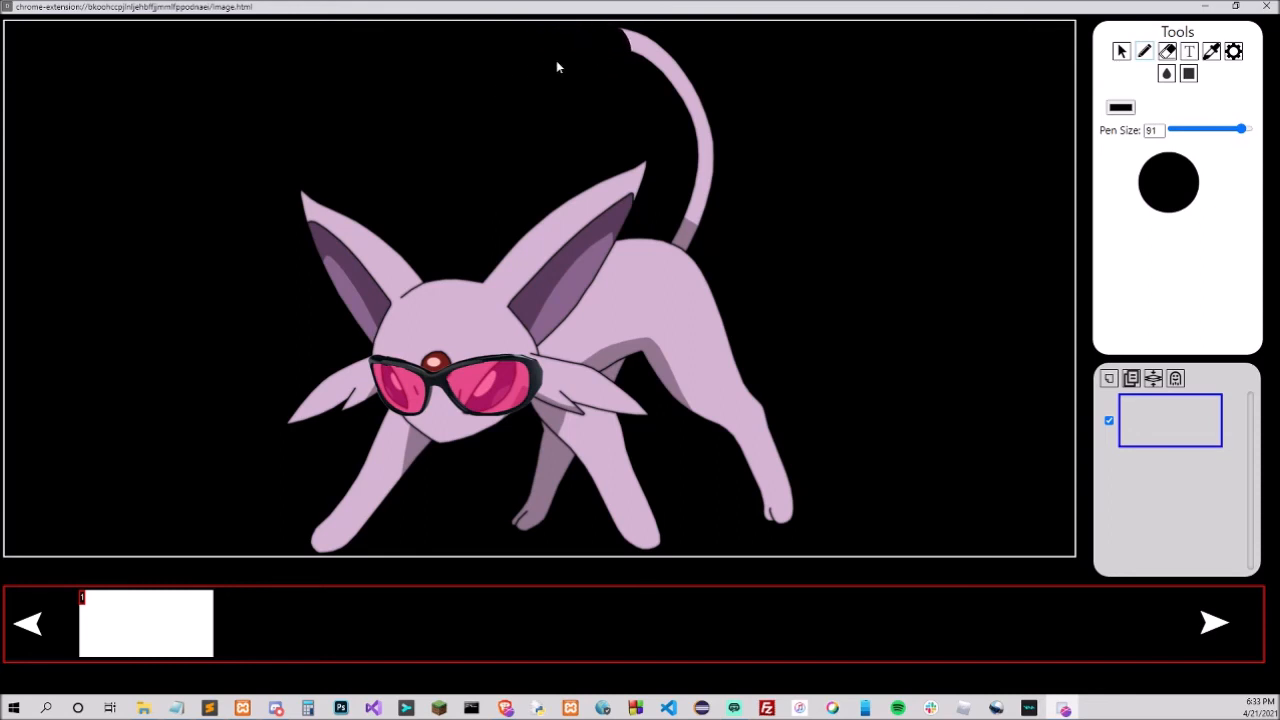
{"action": "mouse_move", "coordinate": [650, 58]}
{"action": "left_mouse_down"}
{"action": "mouse_move", "coordinate": [711, 129]}
{"action": "mouse_move", "coordinate": [698, 213]}
{"action": "left_mouse_up"}
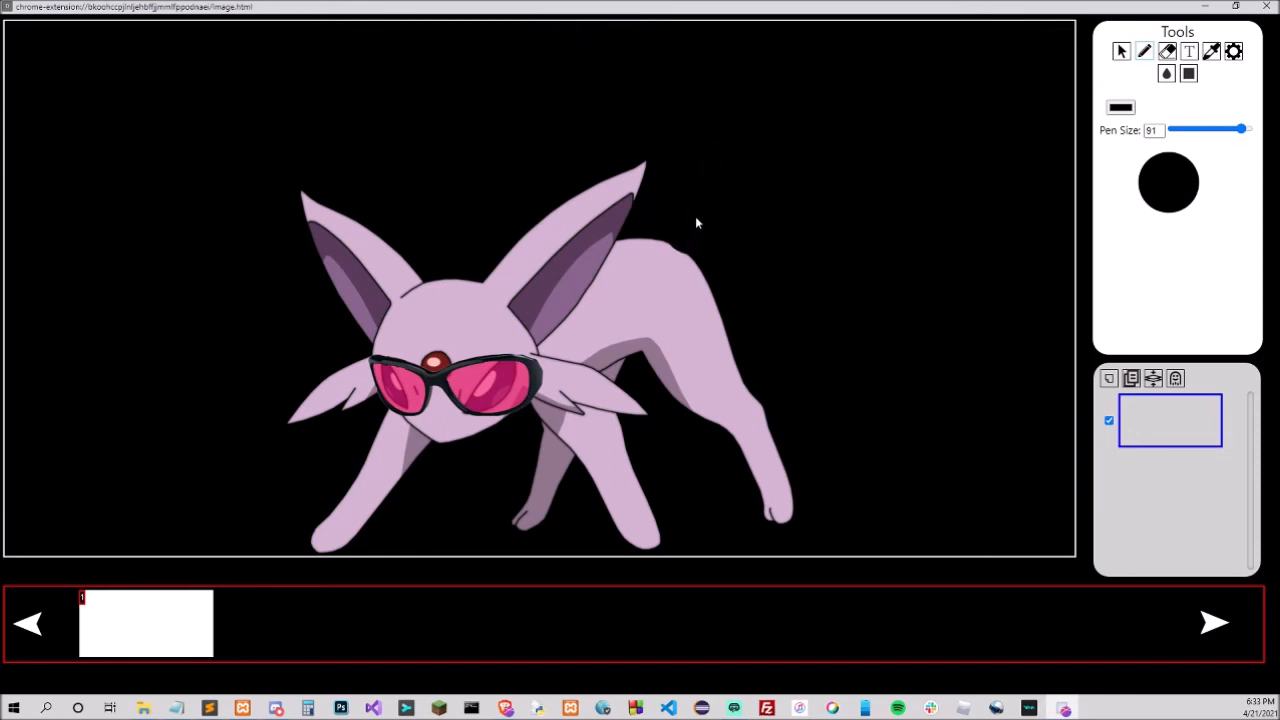
Preview the tailless Espeon image enlarged from the save dialog, and save it as a jpeg.
{"action": "left_click", "coordinate": [1235, 52]}
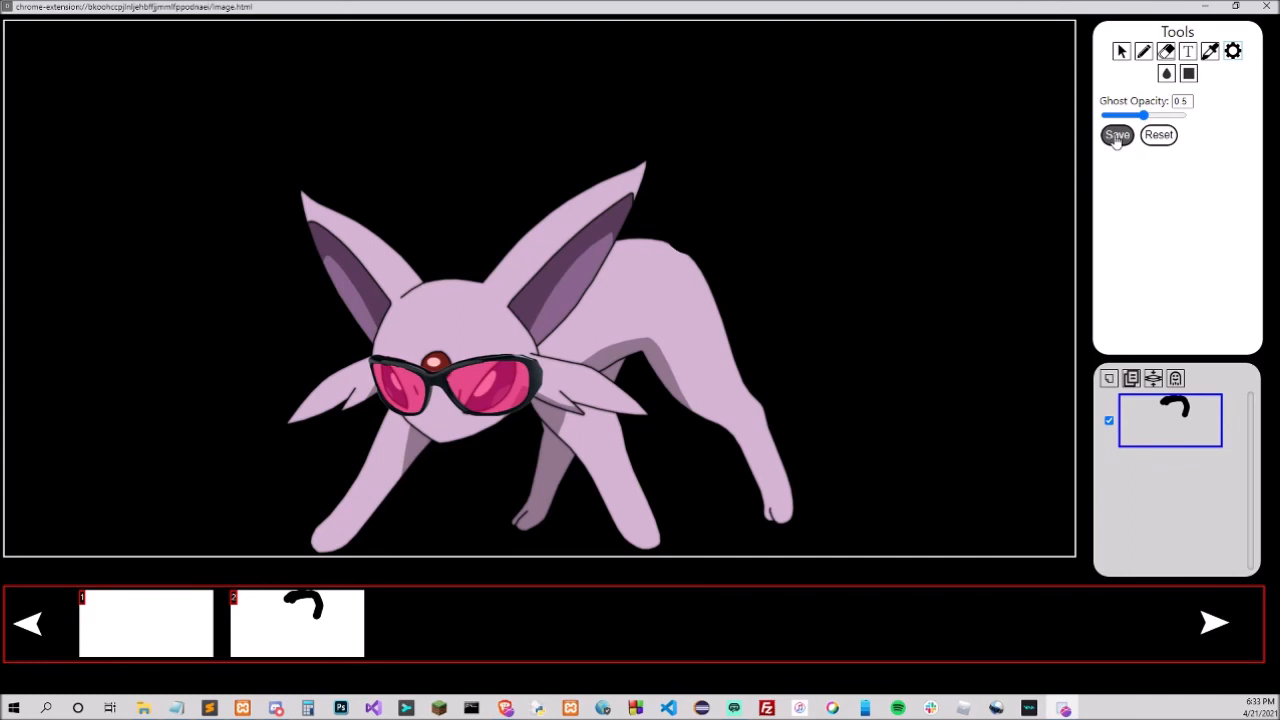
{"action": "left_click", "coordinate": [1117, 136]}
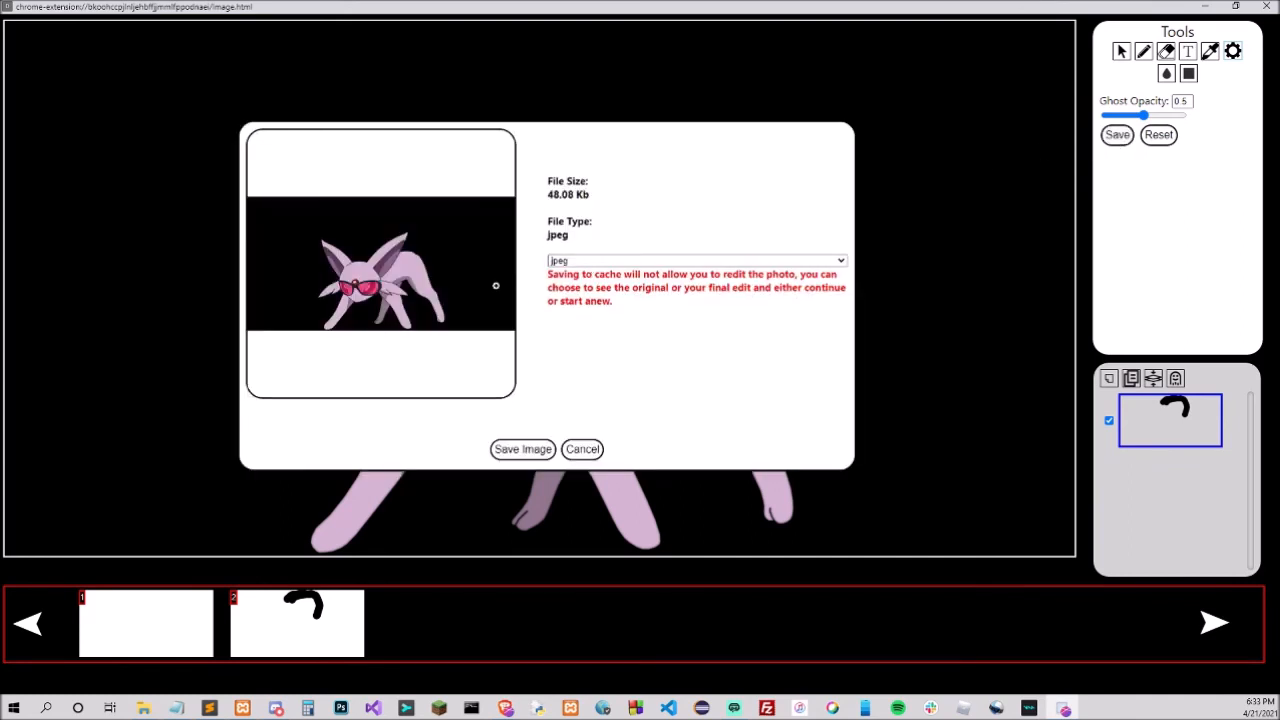
{"action": "left_click", "coordinate": [396, 258]}
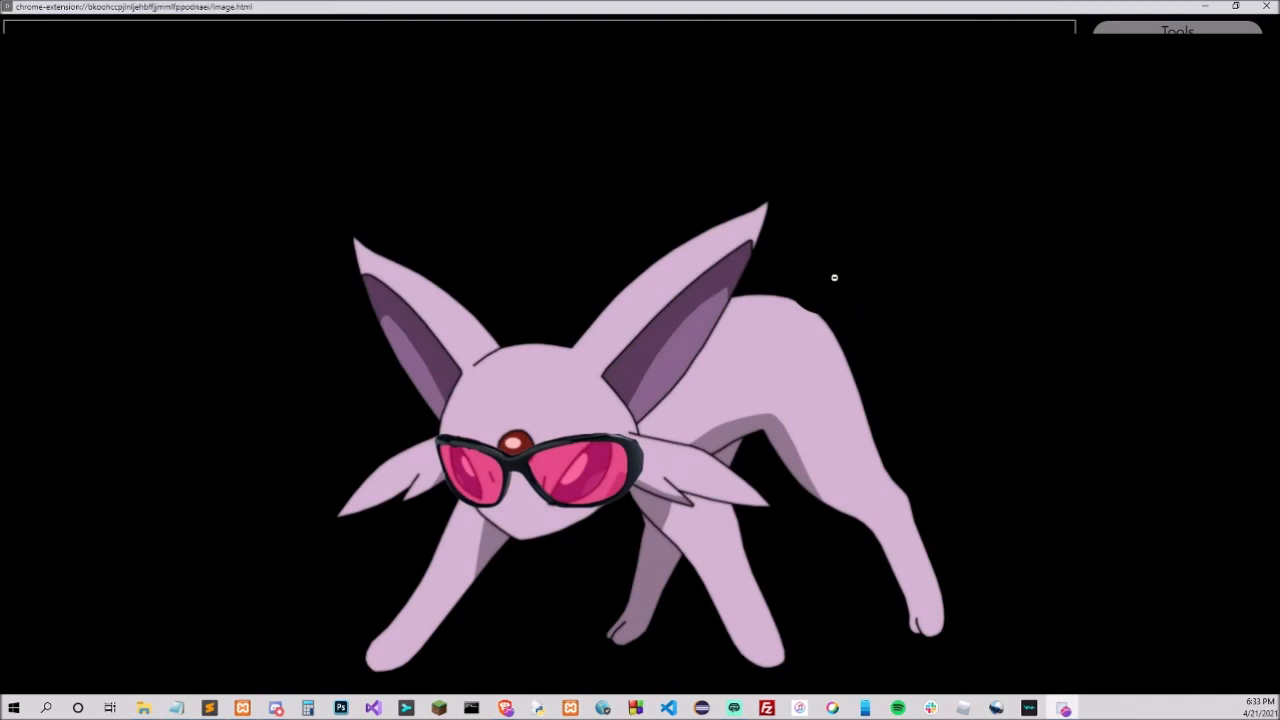
{"action": "left_click", "coordinate": [757, 280]}
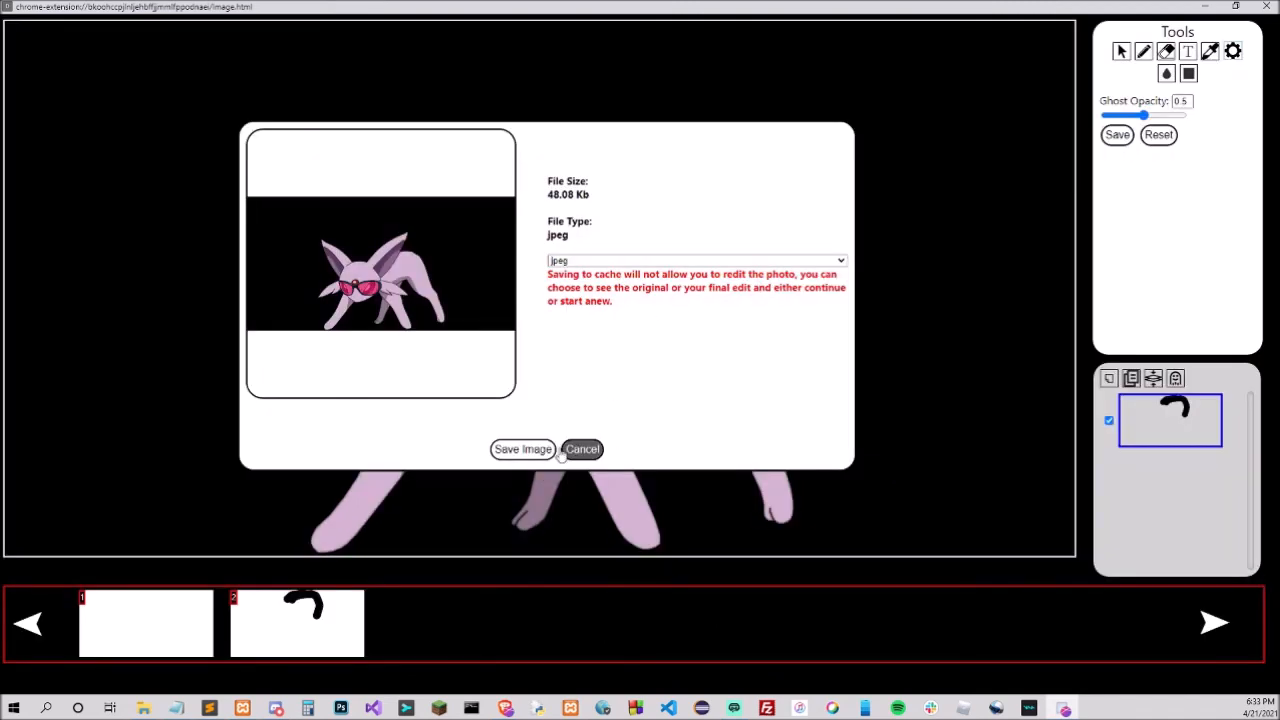
{"action": "left_click", "coordinate": [522, 449]}
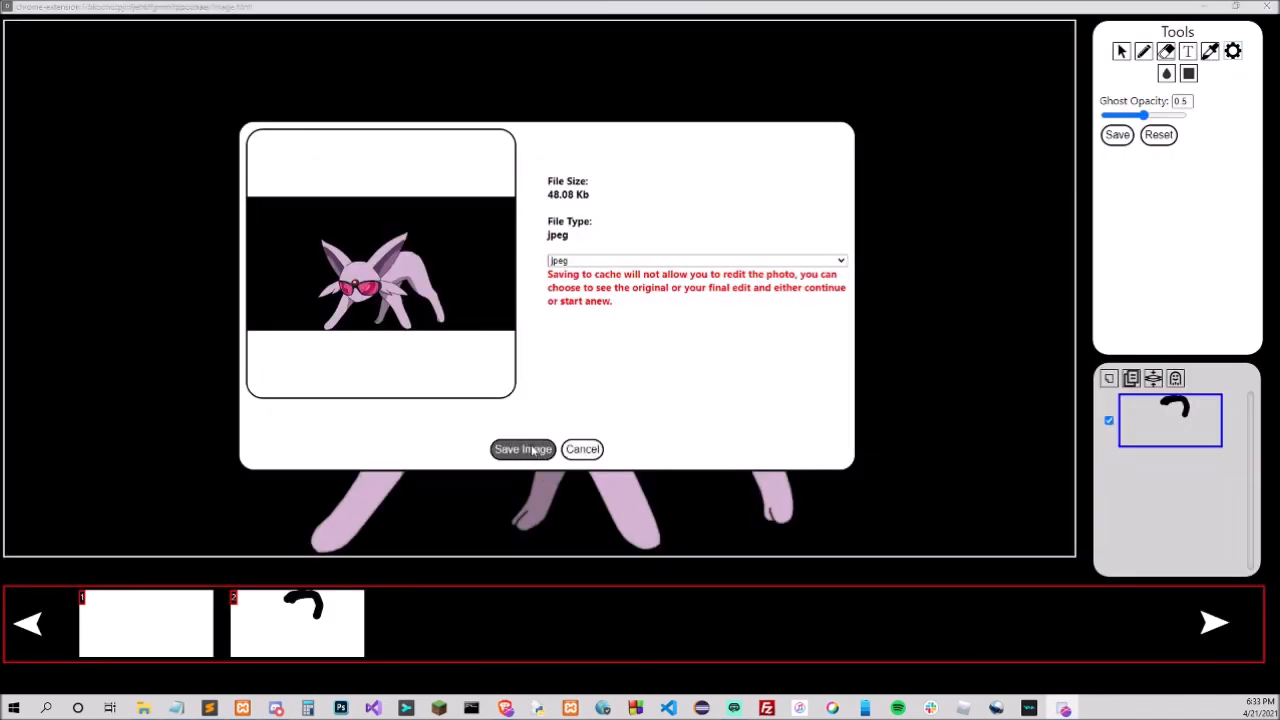
{"action": "key", "text": "Return"}
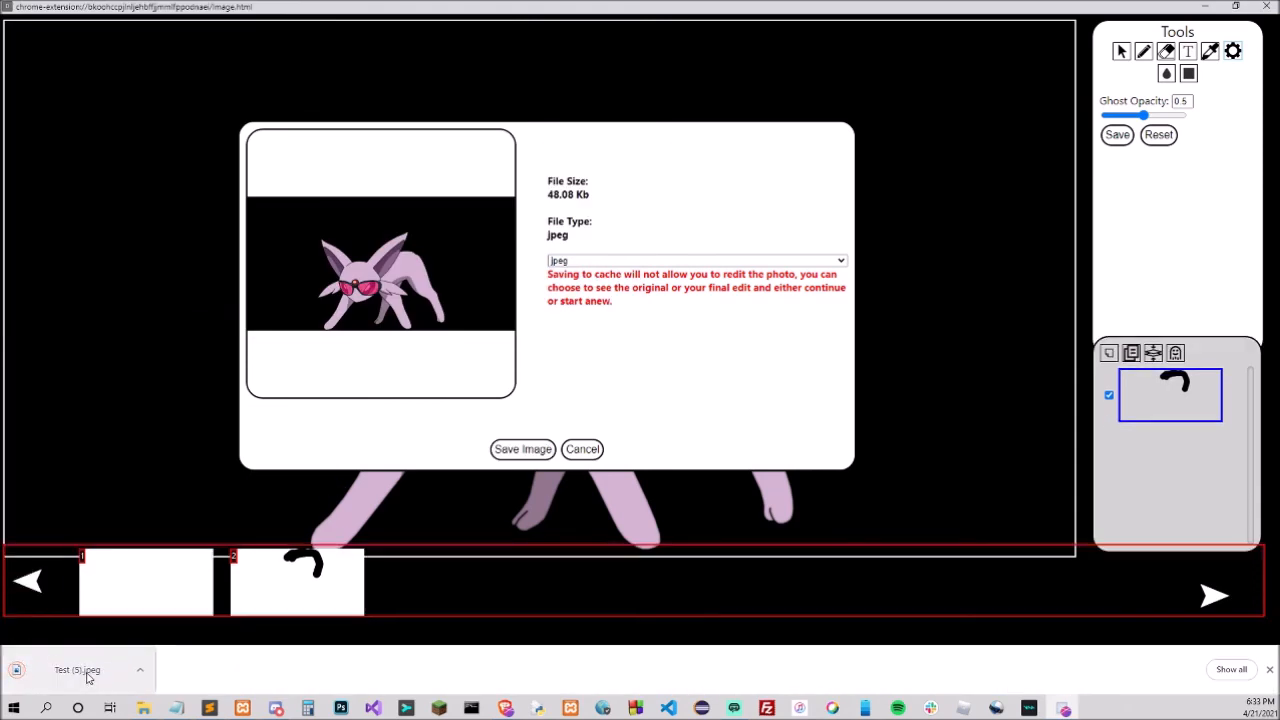
Open the downloaded Test (5).jpeg in the photo viewer to check it, and close the viewer and the editor.
{"action": "left_click", "coordinate": [88, 674]}
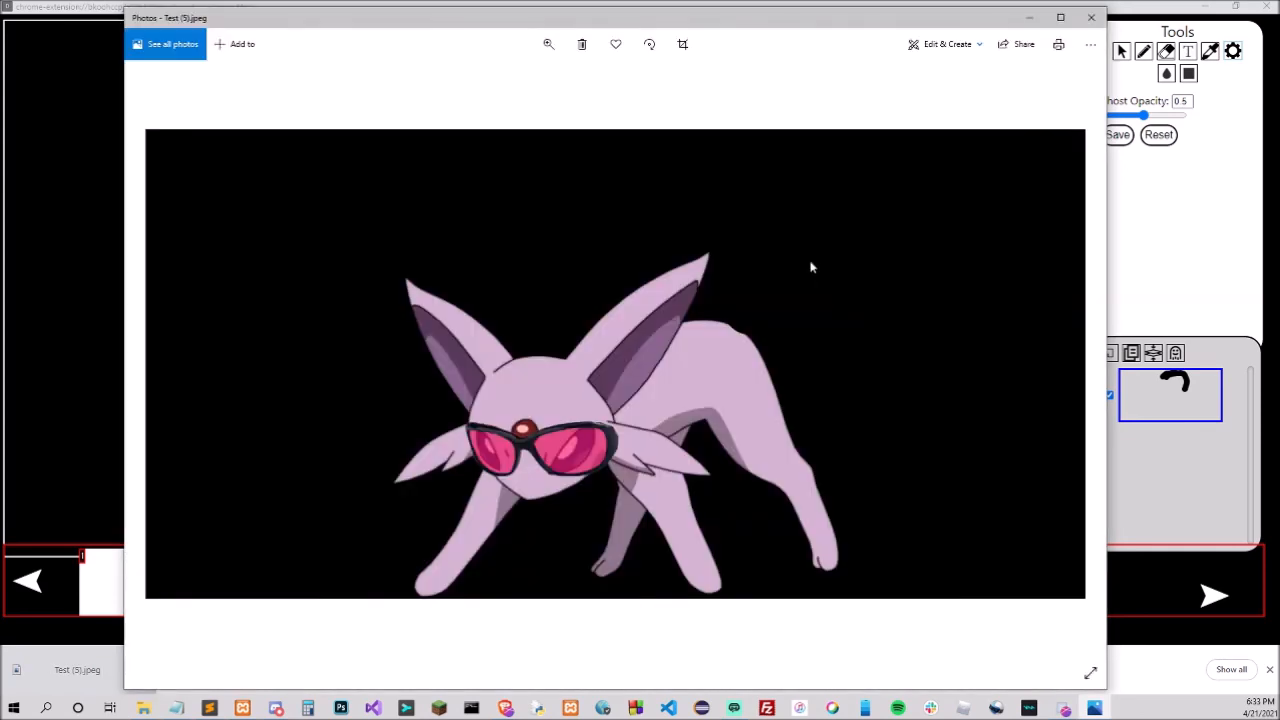
{"action": "left_click", "coordinate": [1091, 17]}
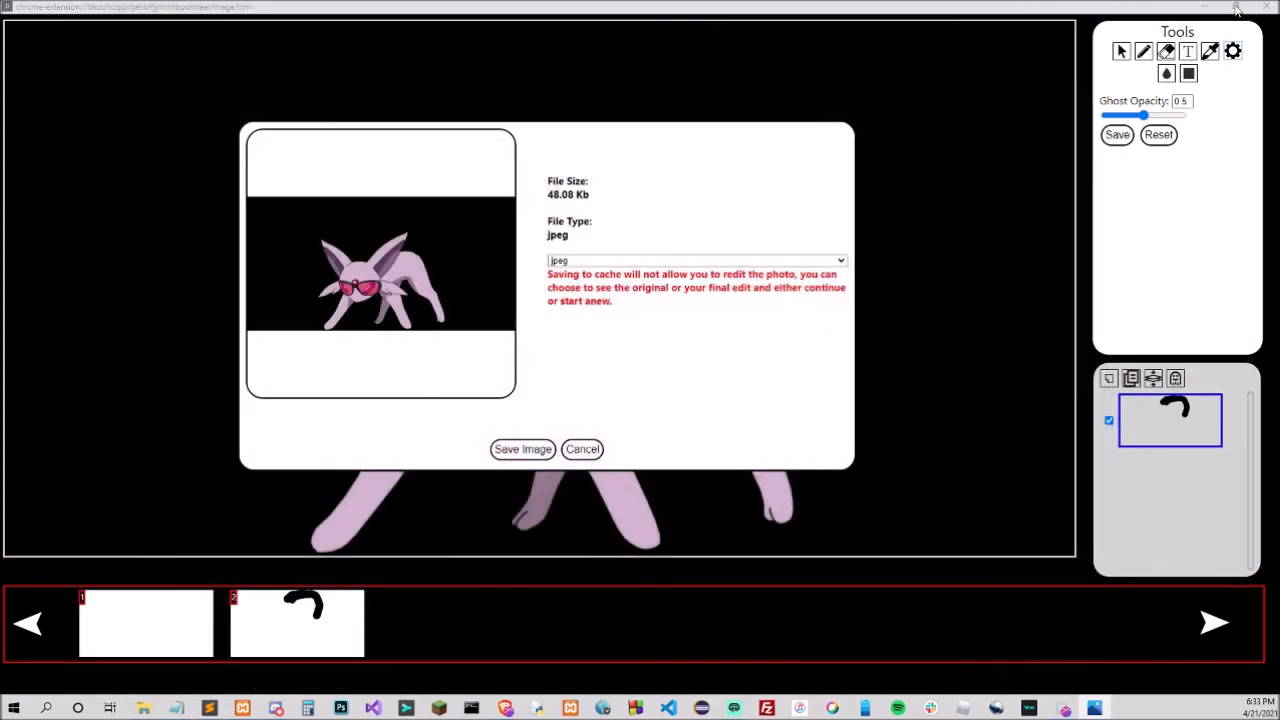
{"action": "left_click", "coordinate": [1267, 7]}
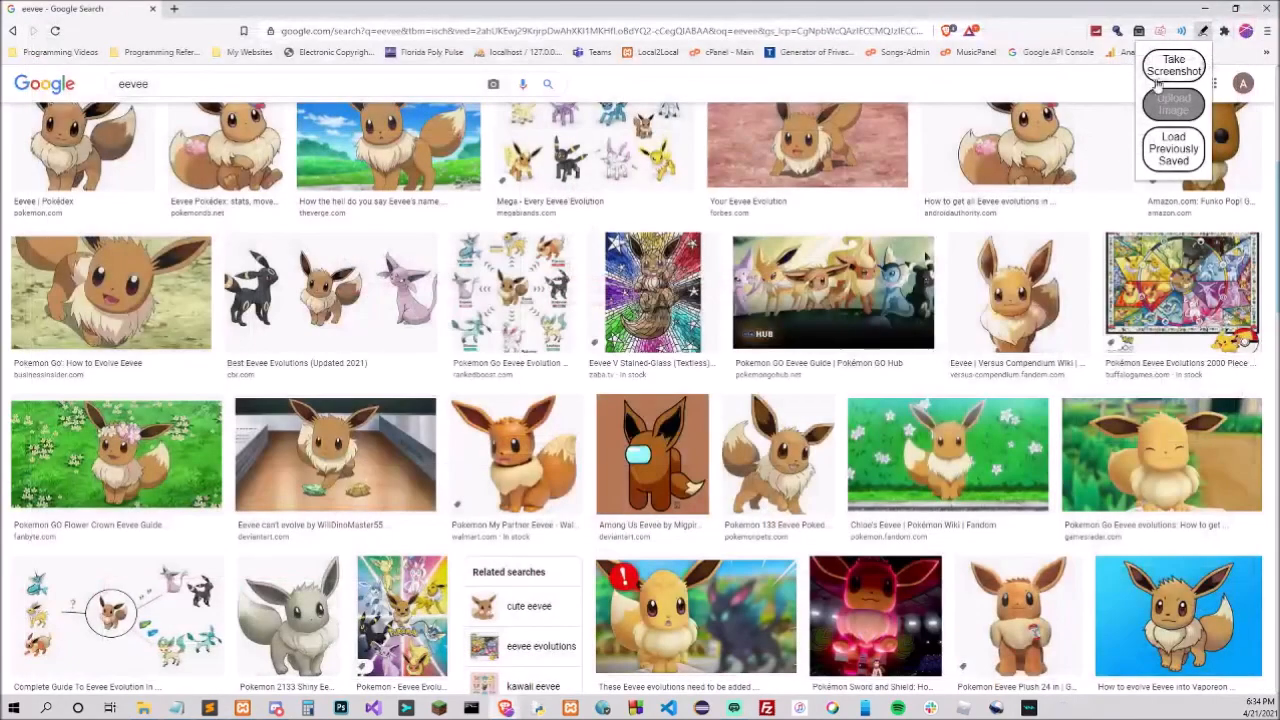